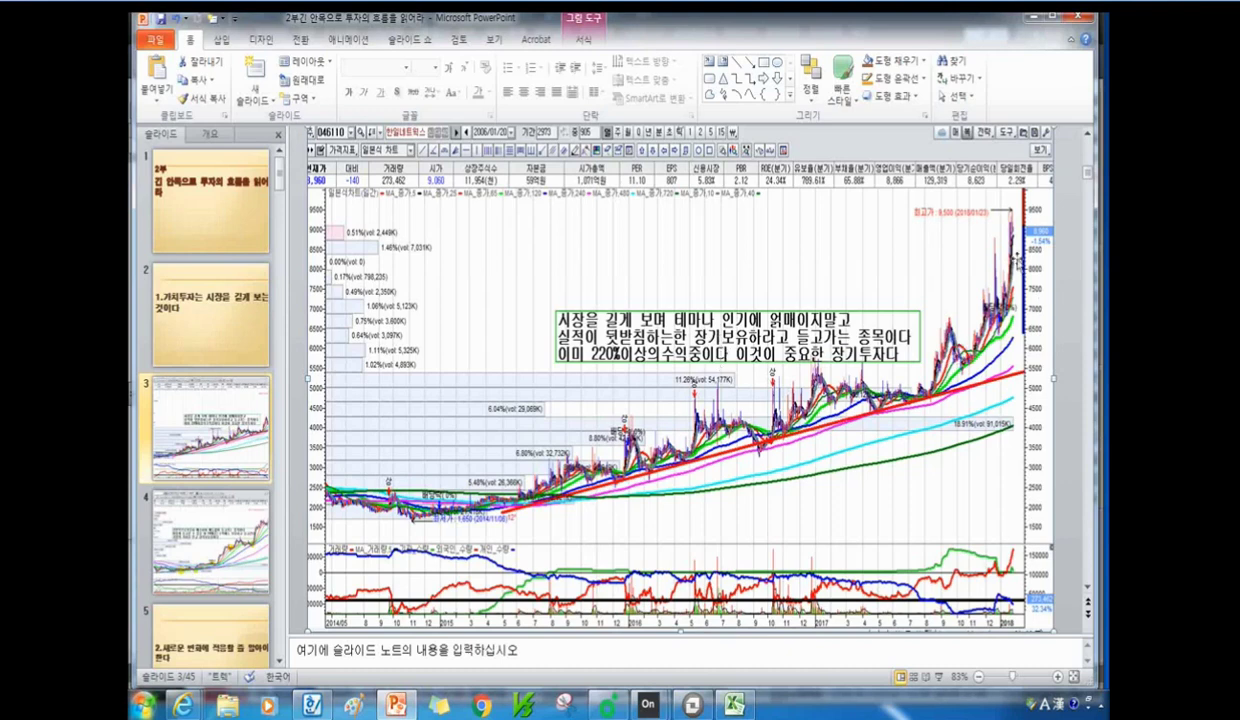
Switch to the CYBOS 5 charting program and load the daily chart of 한일네트웍스.
click(692, 705)
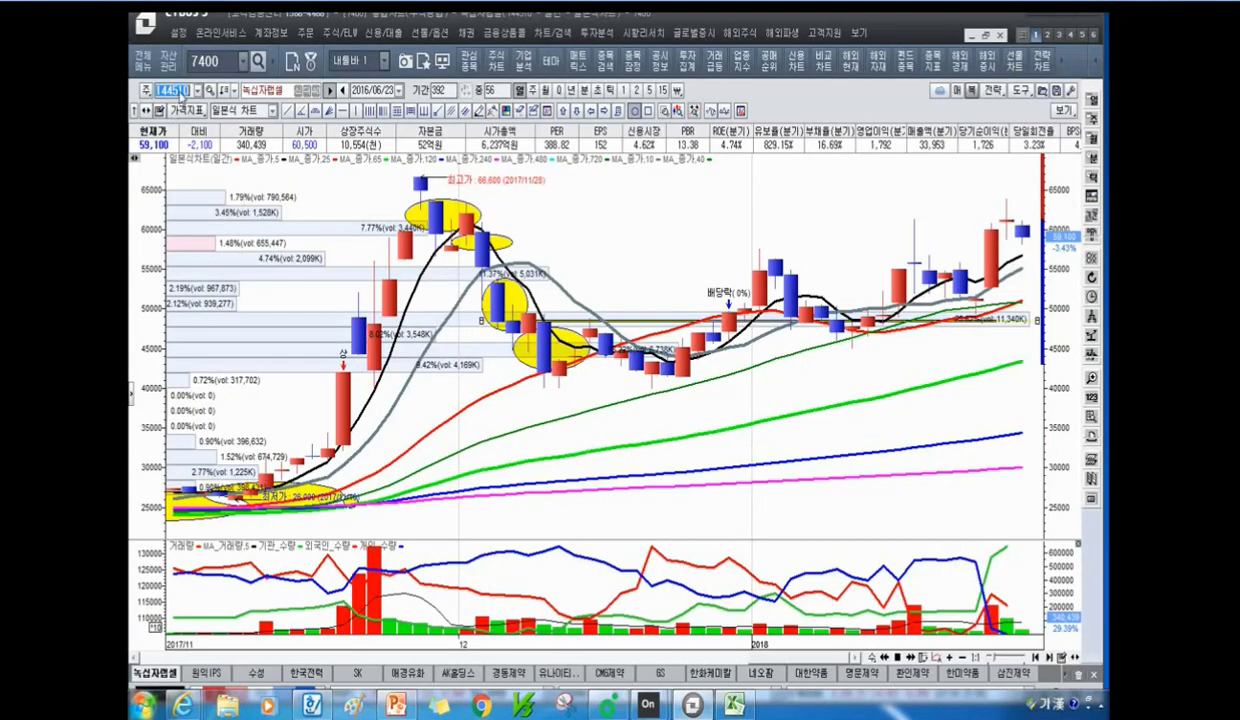
text(한일)
key(Return)
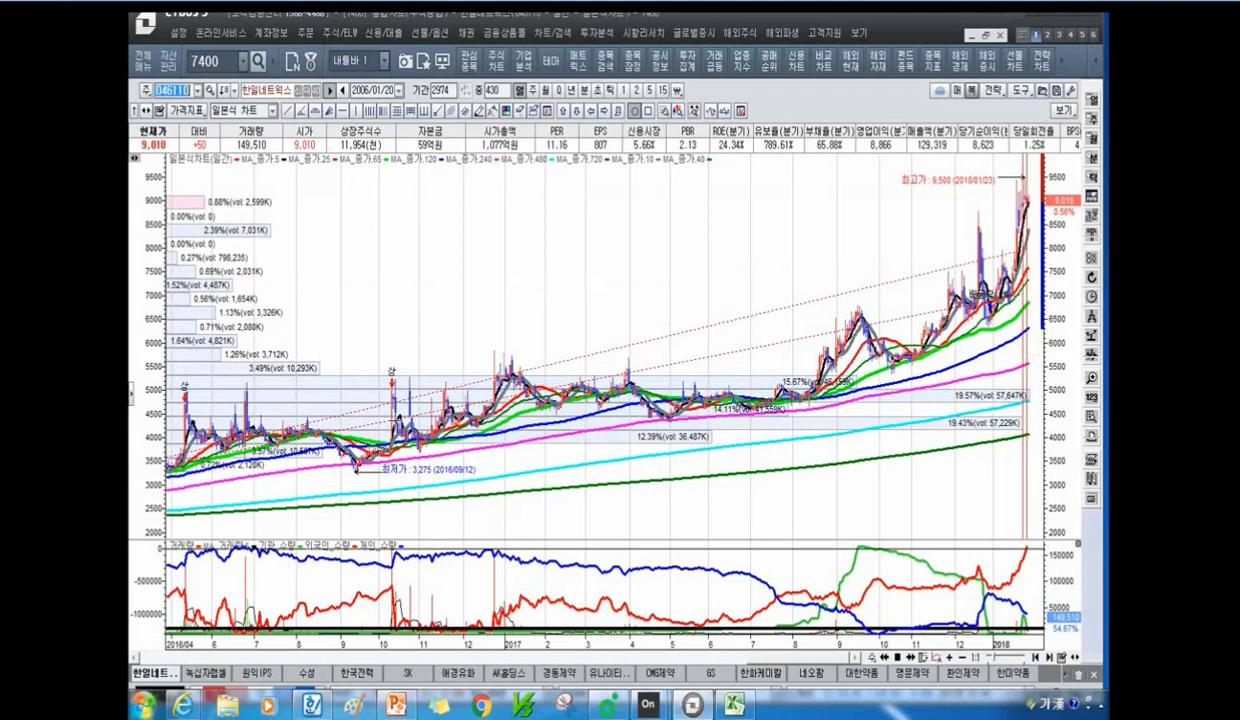
Mark four price surges between early 2016 and the end of 2016 on the 한일네트웍스 chart with yellow ellipses.
click(387, 458)
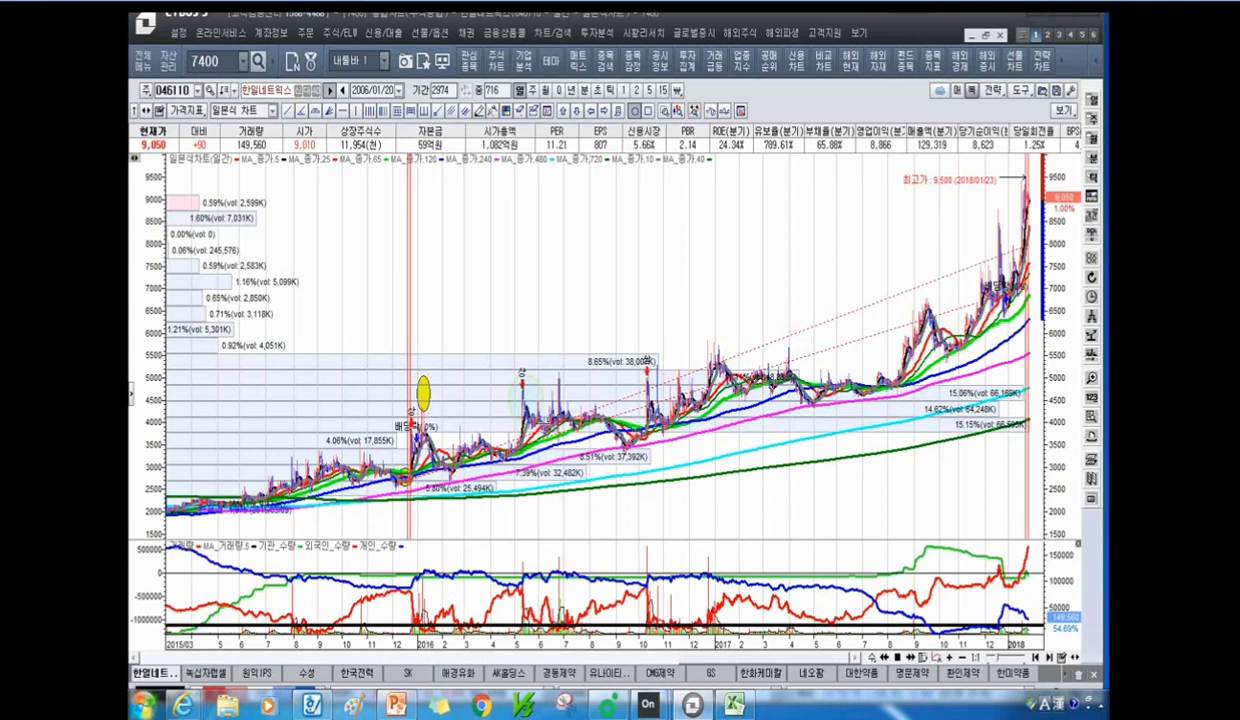
drag(507, 373, 547, 420)
drag(603, 372, 656, 406)
drag(673, 346, 723, 380)
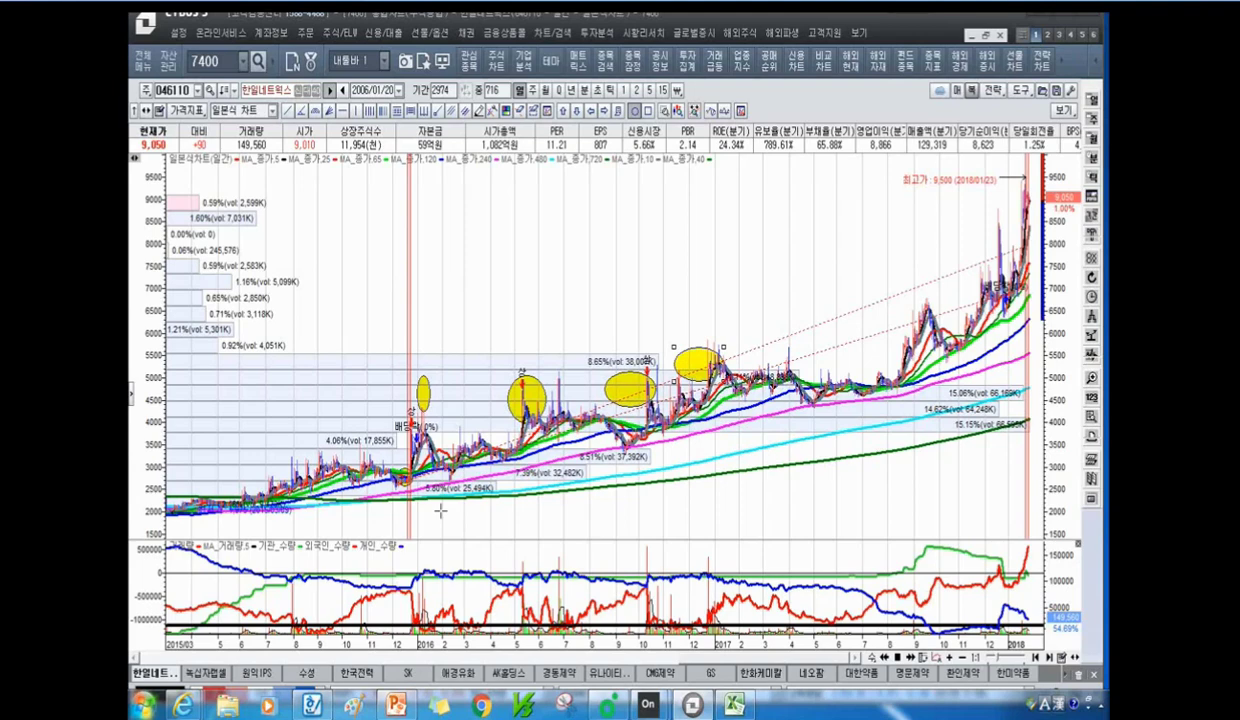
Draw a rising red trend line from the December 2015 low to early 2018 and check it over shorter and longer periods.
drag(405, 487, 1019, 309)
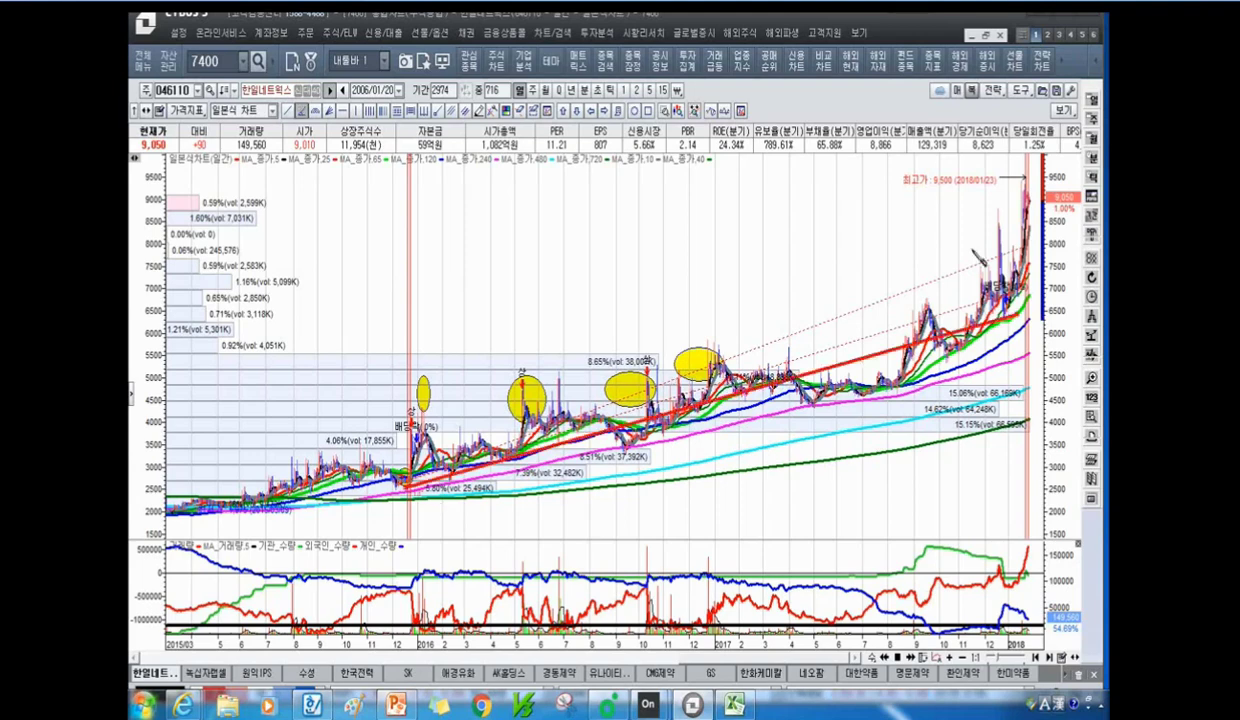
scroll(955, 262, up, 5)
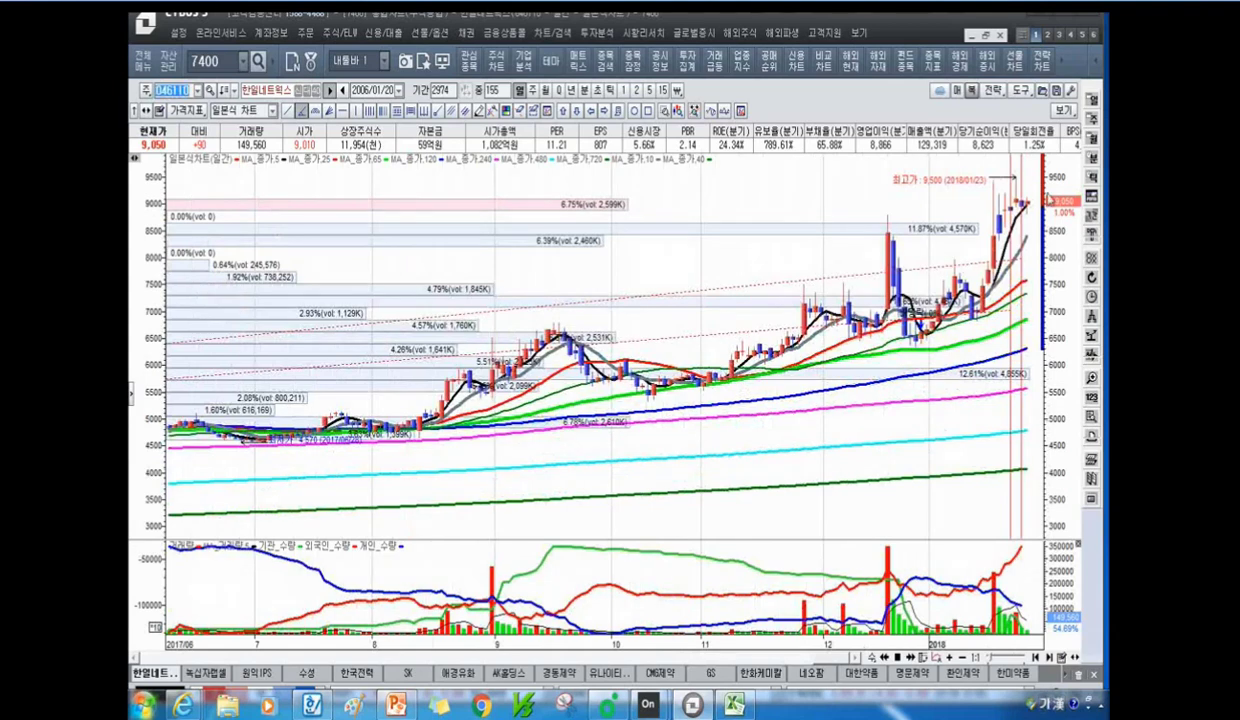
scroll(955, 262, down, 3)
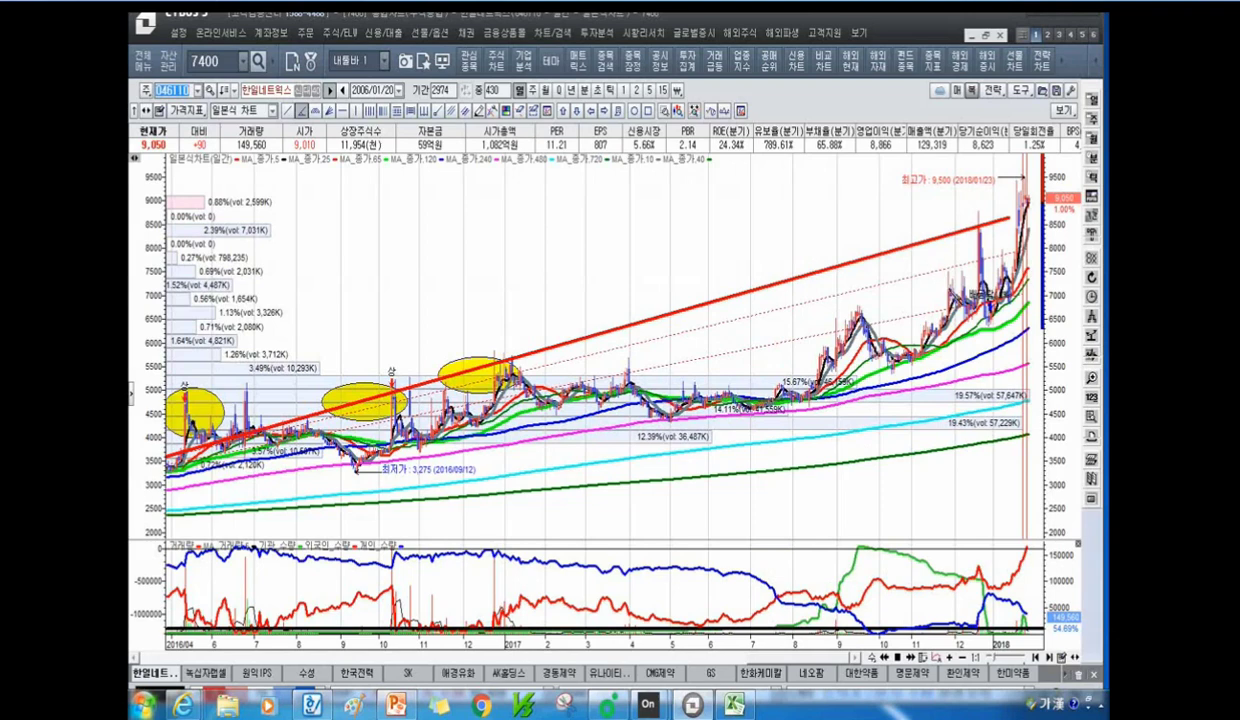
scroll(968, 208, down, 2)
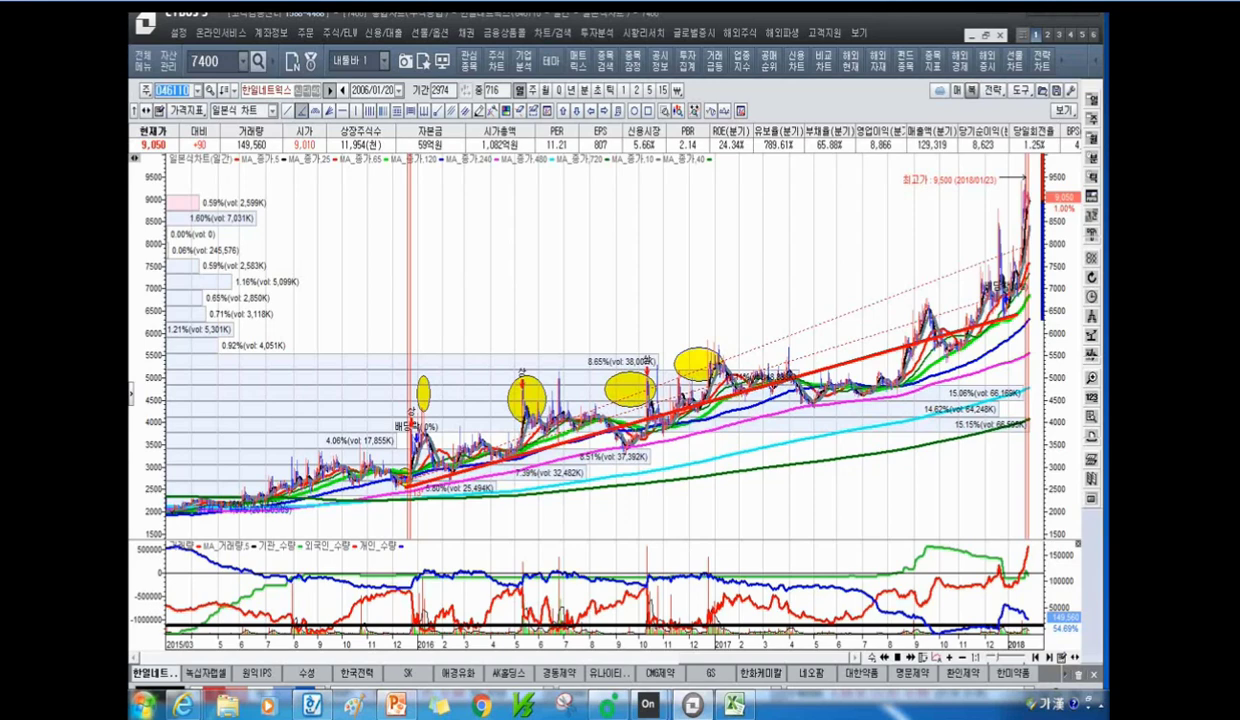
Mark the base around August 2017, just before the price rise, with a large yellow ellipse.
click(733, 706)
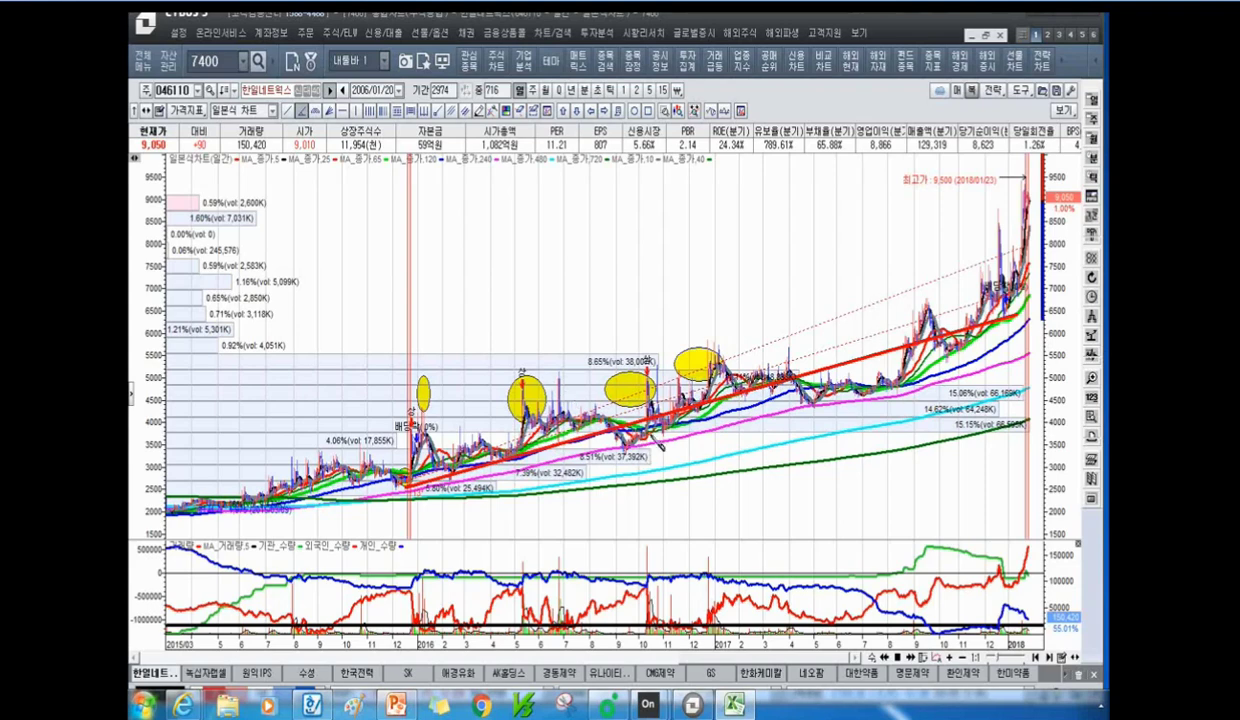
mouse_move(658, 441)
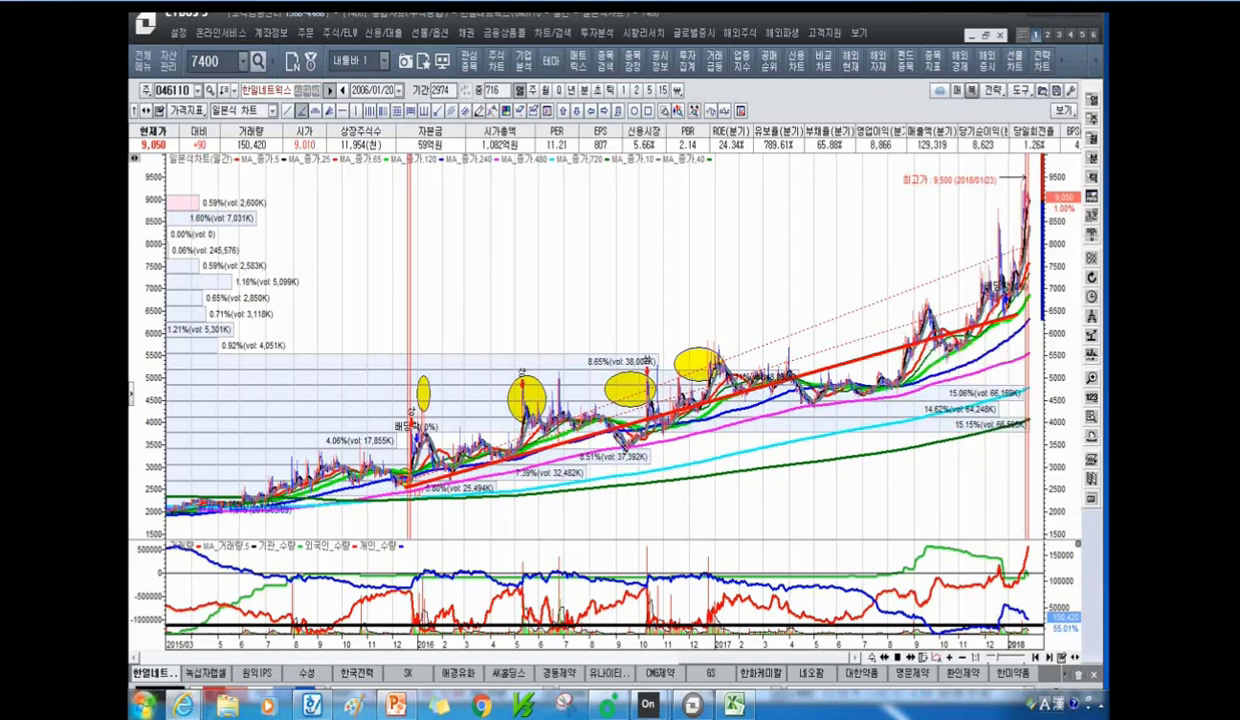
mouse_move(862, 405)
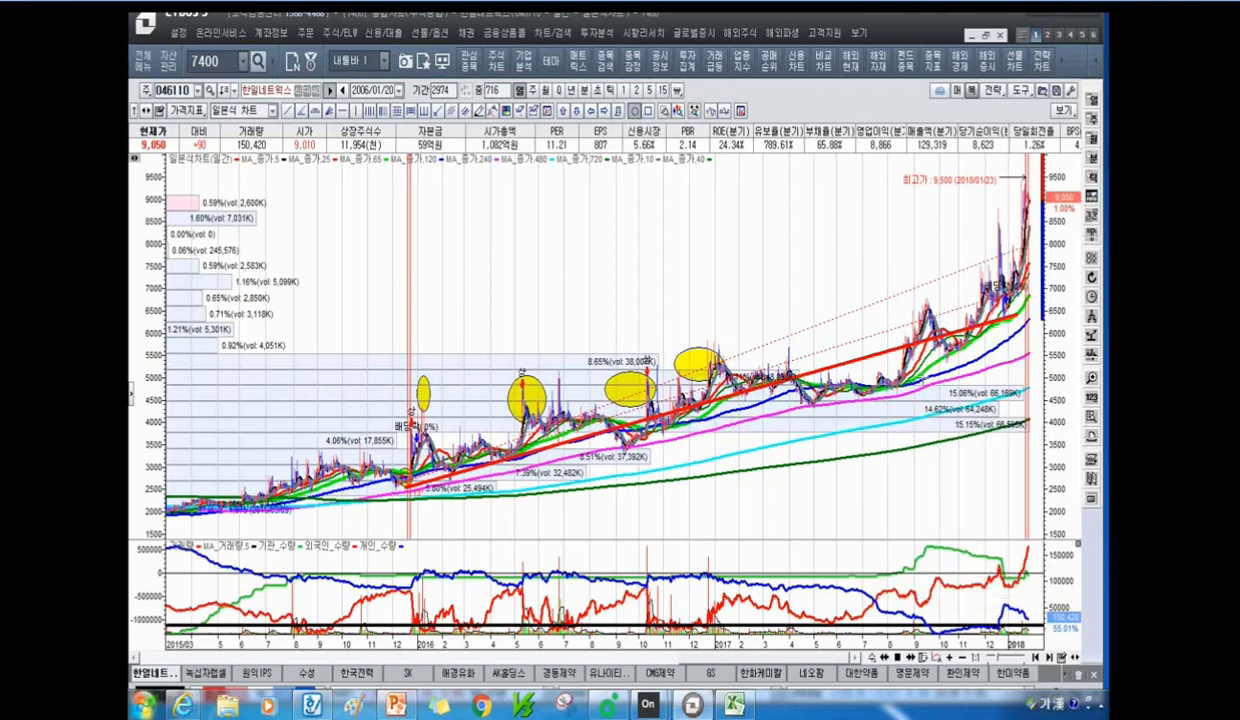
drag(858, 340, 930, 437)
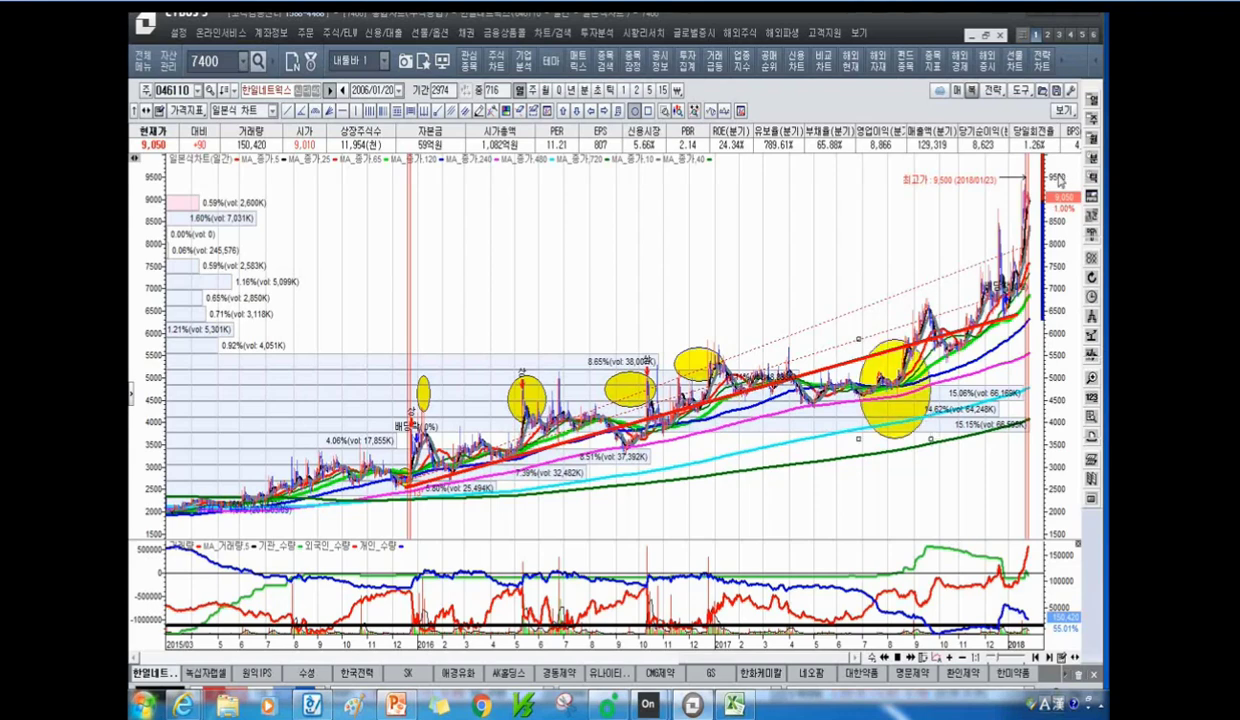
Load the daily chart of 더존비즈온.
click(172, 91)
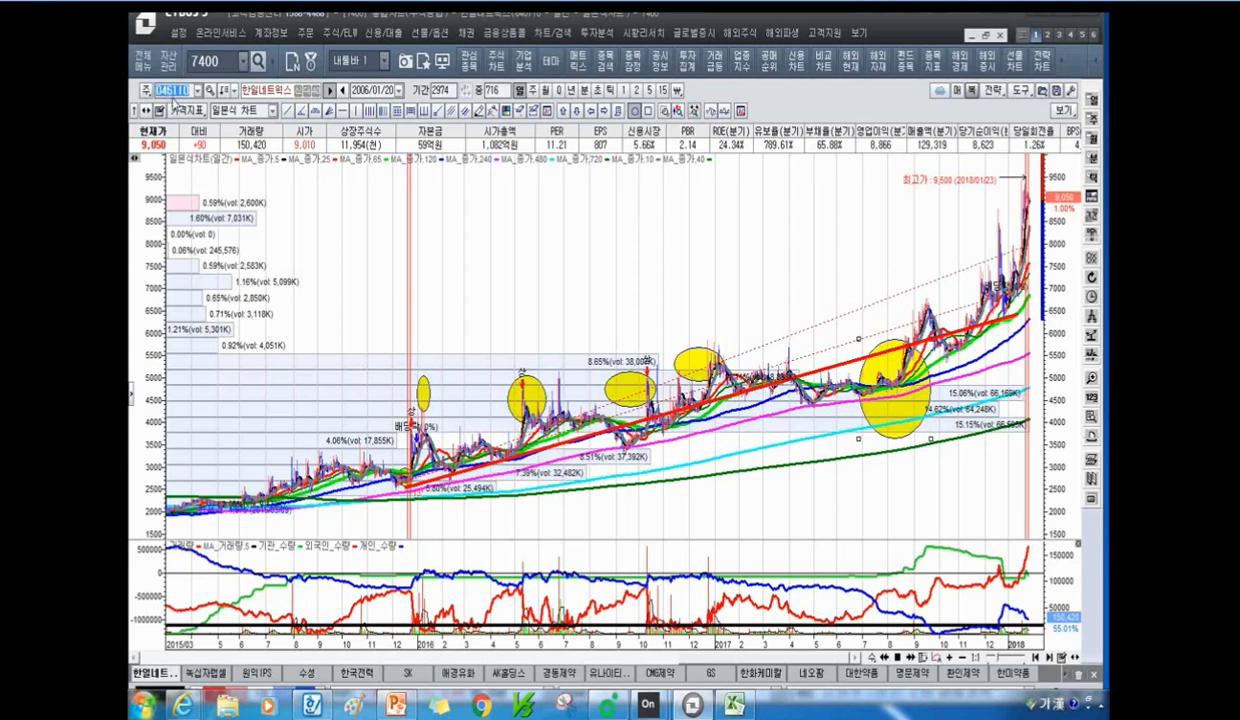
text(더)
text(존비즈)
key(Return)
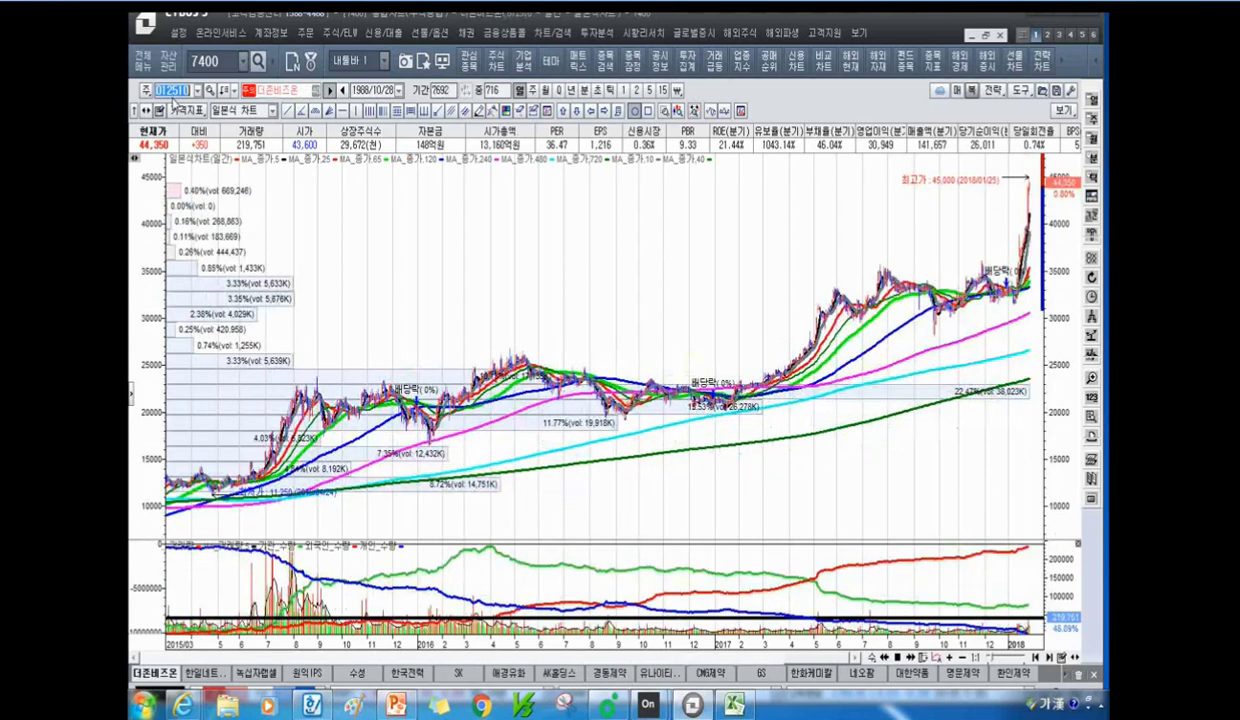
Mark the mid-2015 rise, the early-2016 dip and the start of 2017 on the long-term 더존비즈온 chart with yellow circles.
scroll(945, 218, up, 5)
scroll(945, 218, down, 5)
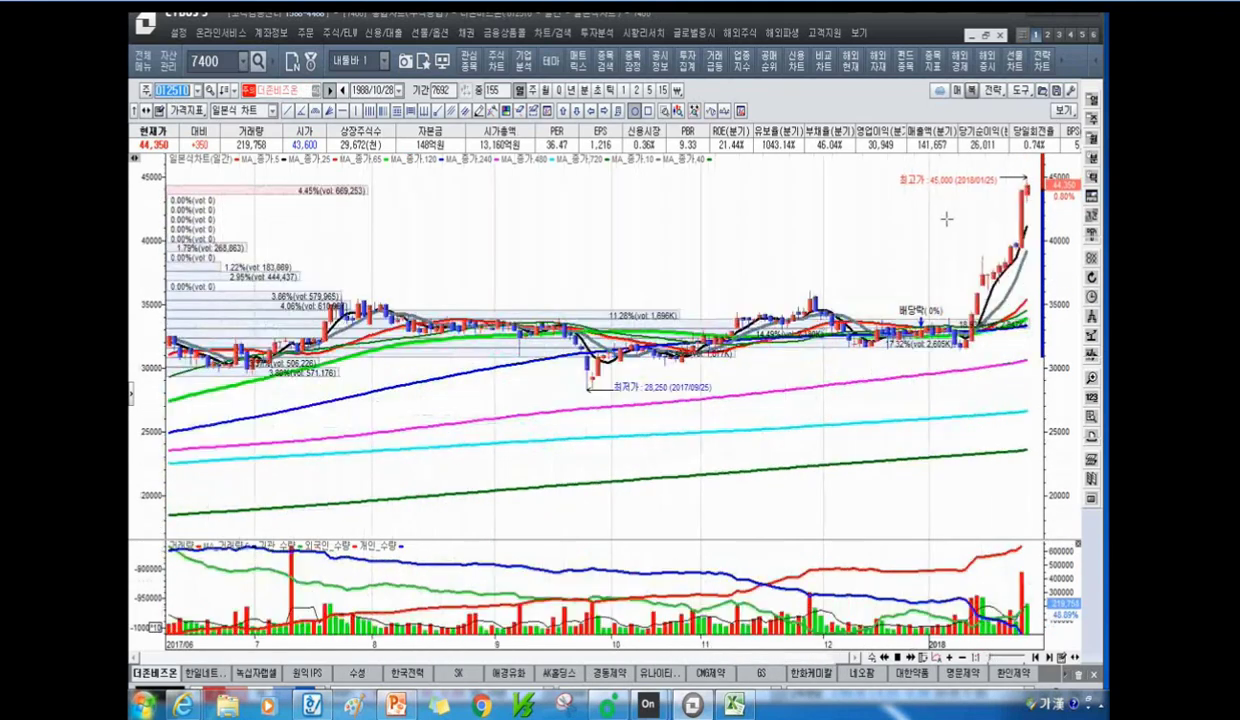
scroll(945, 233, down, 3)
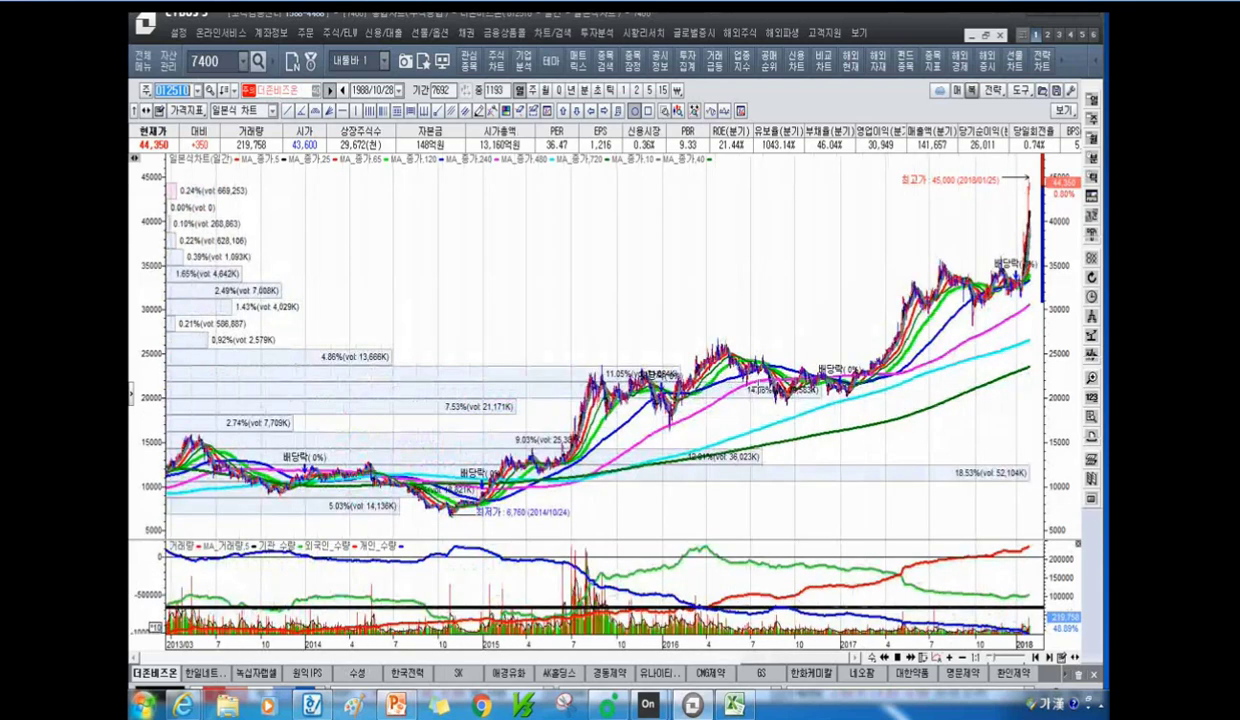
click(678, 410)
click(600, 410)
click(843, 368)
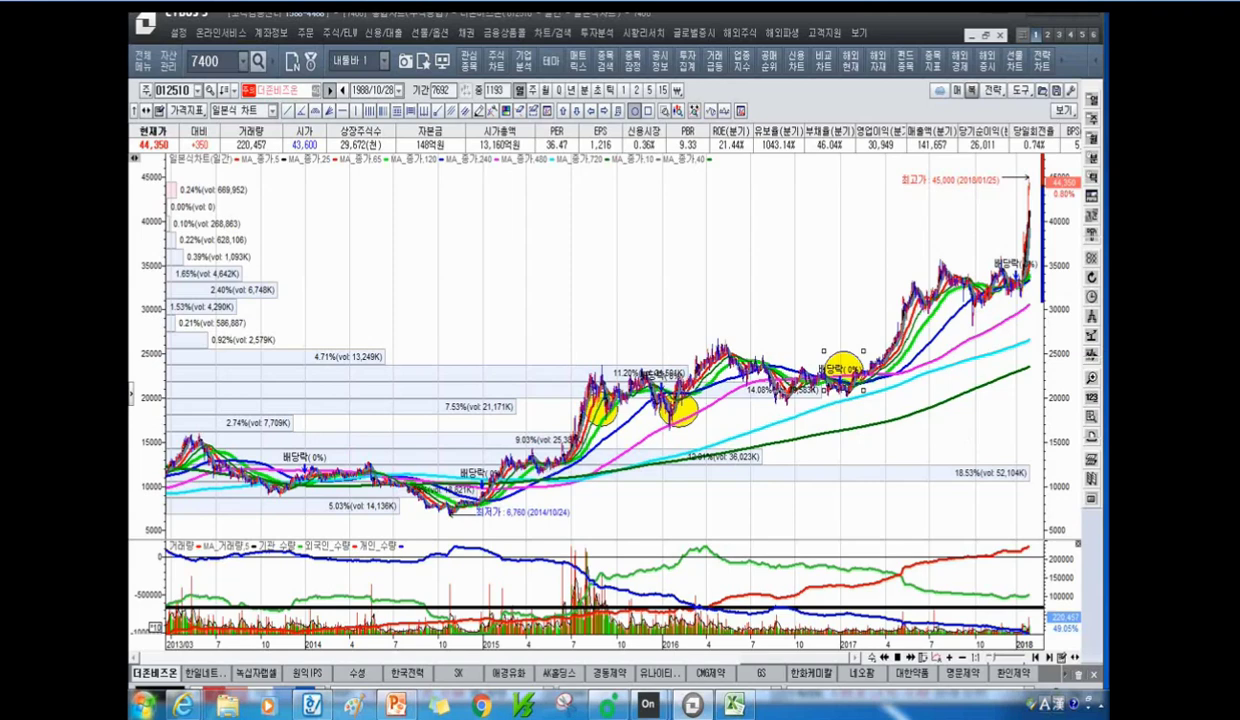
Load the daily chart of 삼천당제약 and view its annotated buying points since March 2015.
mouse_move(781, 389)
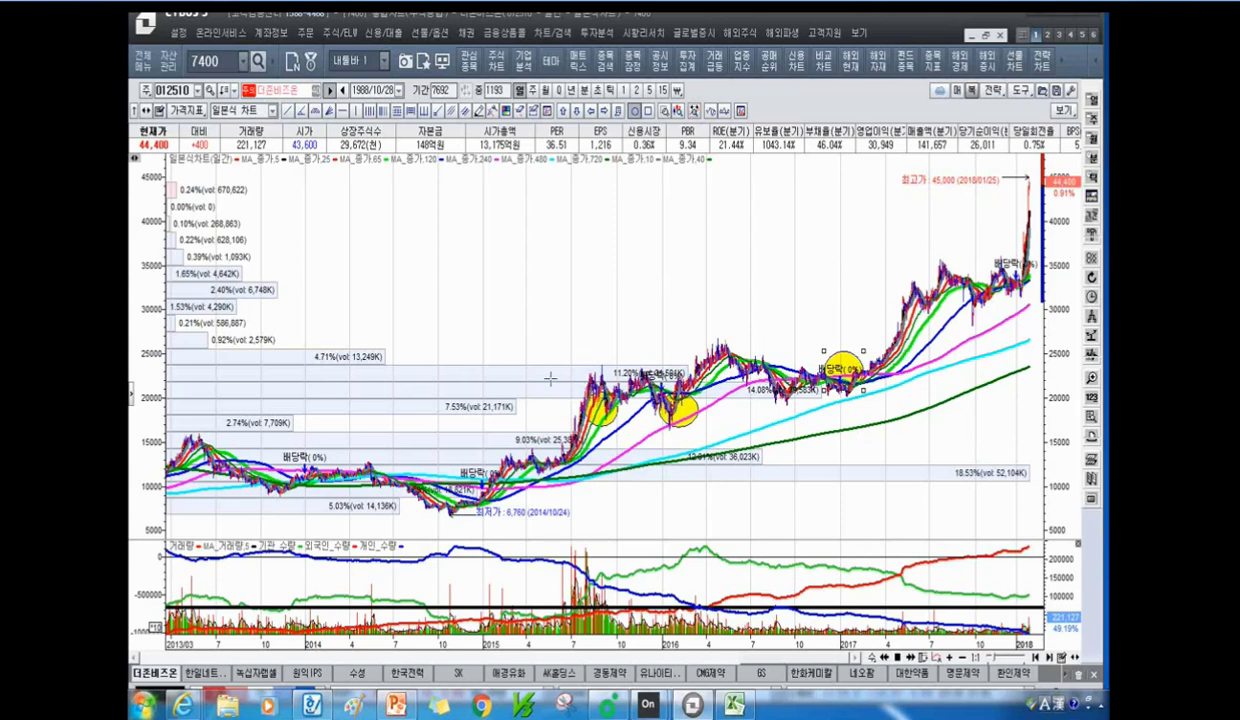
click(396, 706)
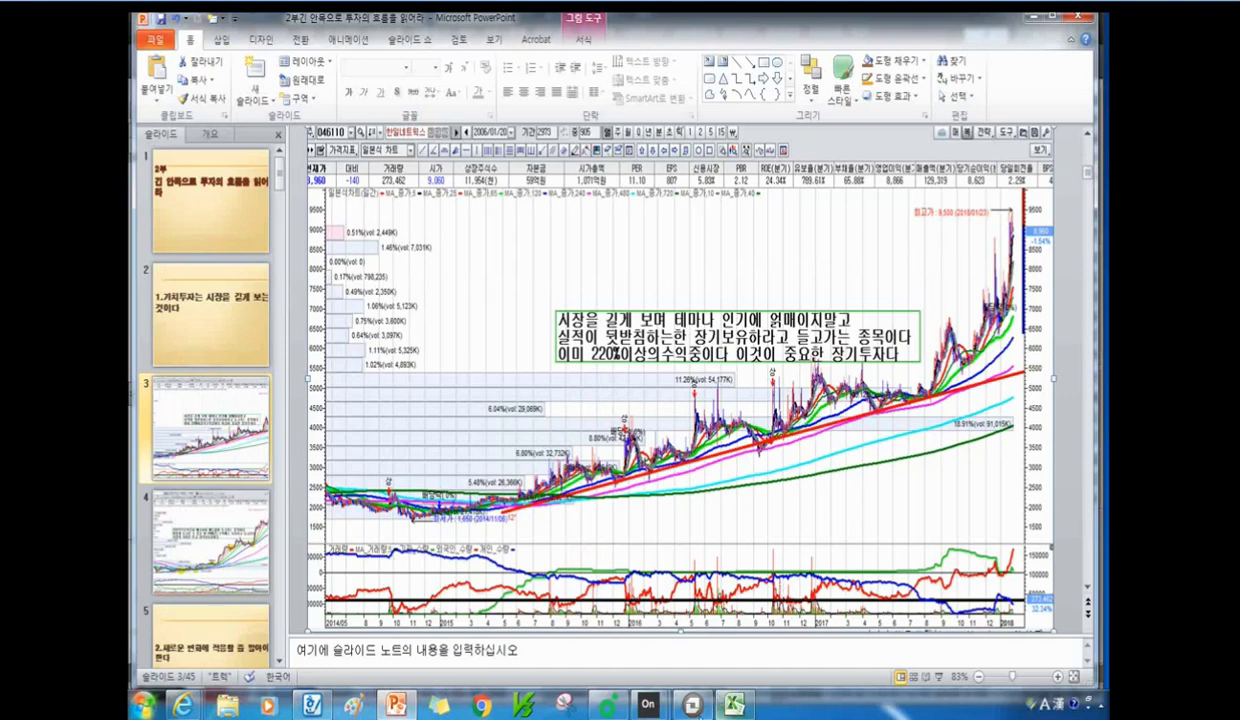
click(693, 706)
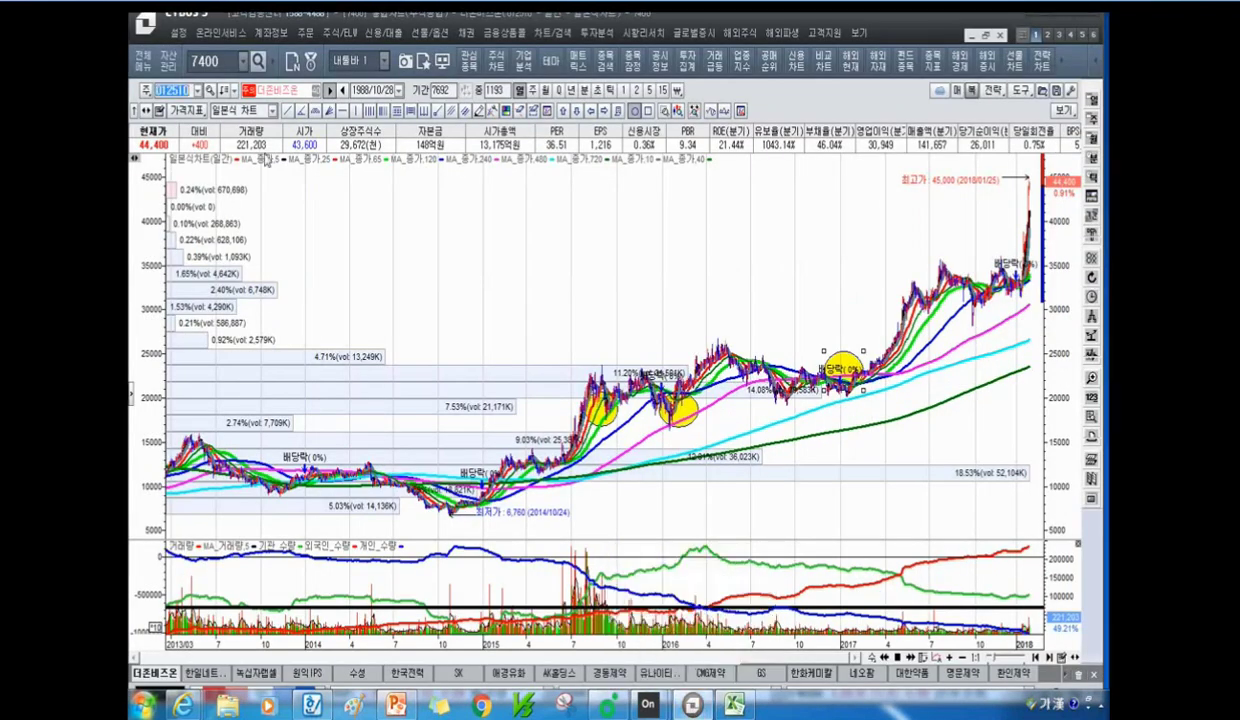
click(174, 92)
text(삼천당)
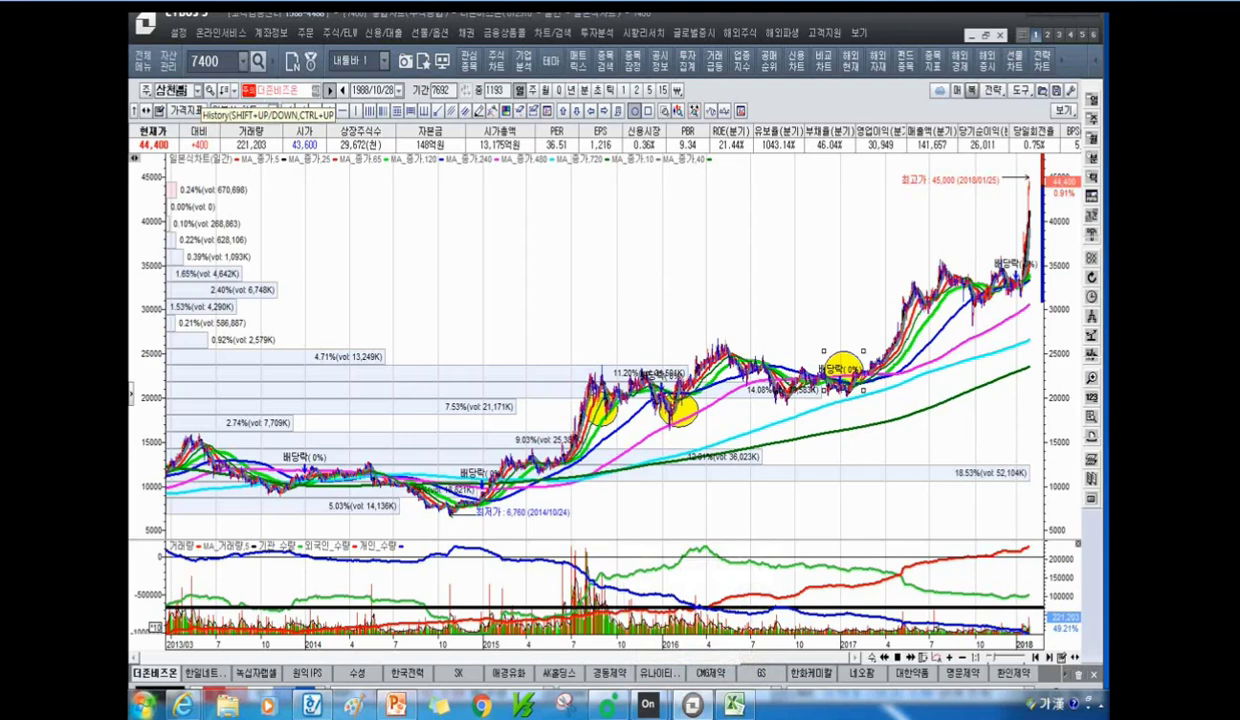
key(Return)
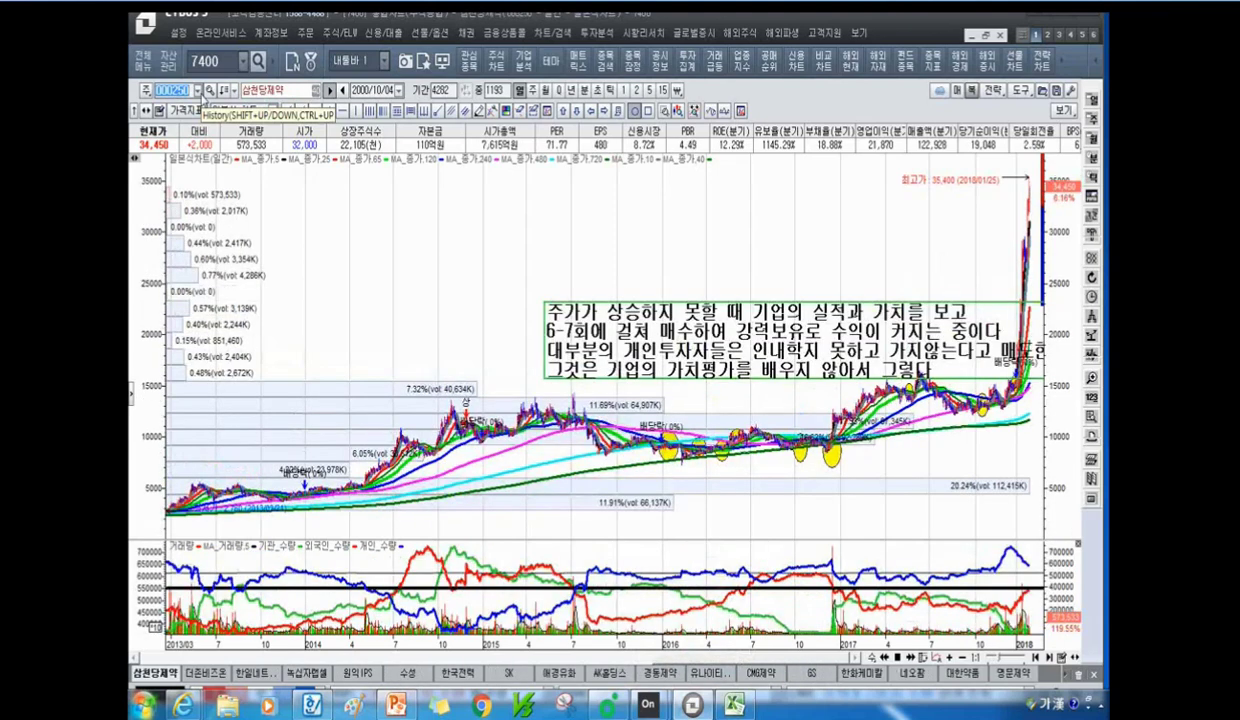
scroll(747, 450, up, 3)
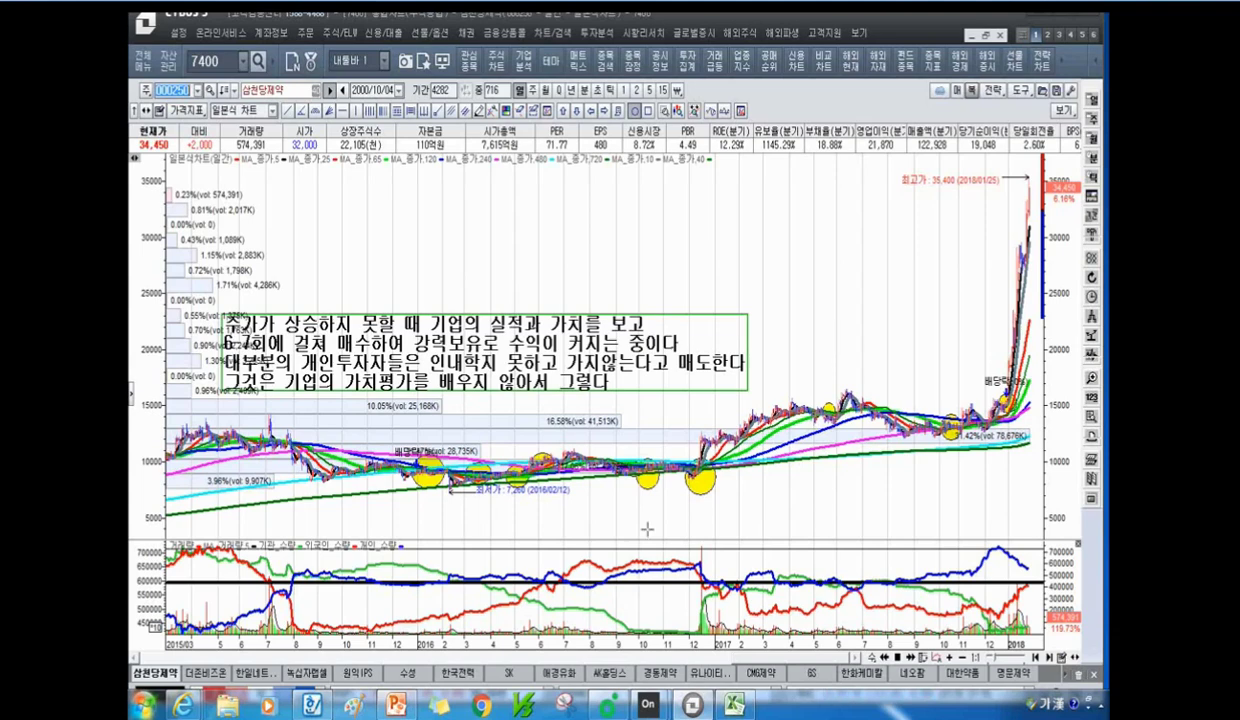
Switch to the PowerPoint presentation and display slide 4 with the annotated long-term holding chart.
mouse_move(396, 703)
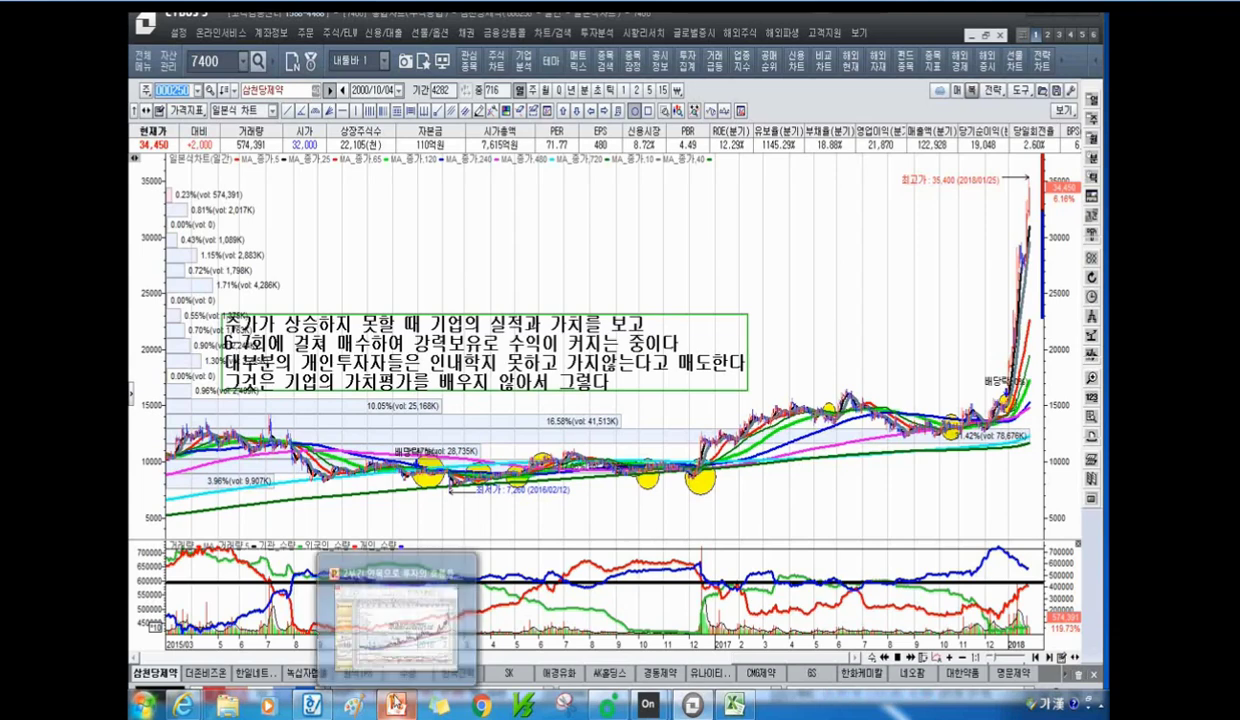
click(441, 572)
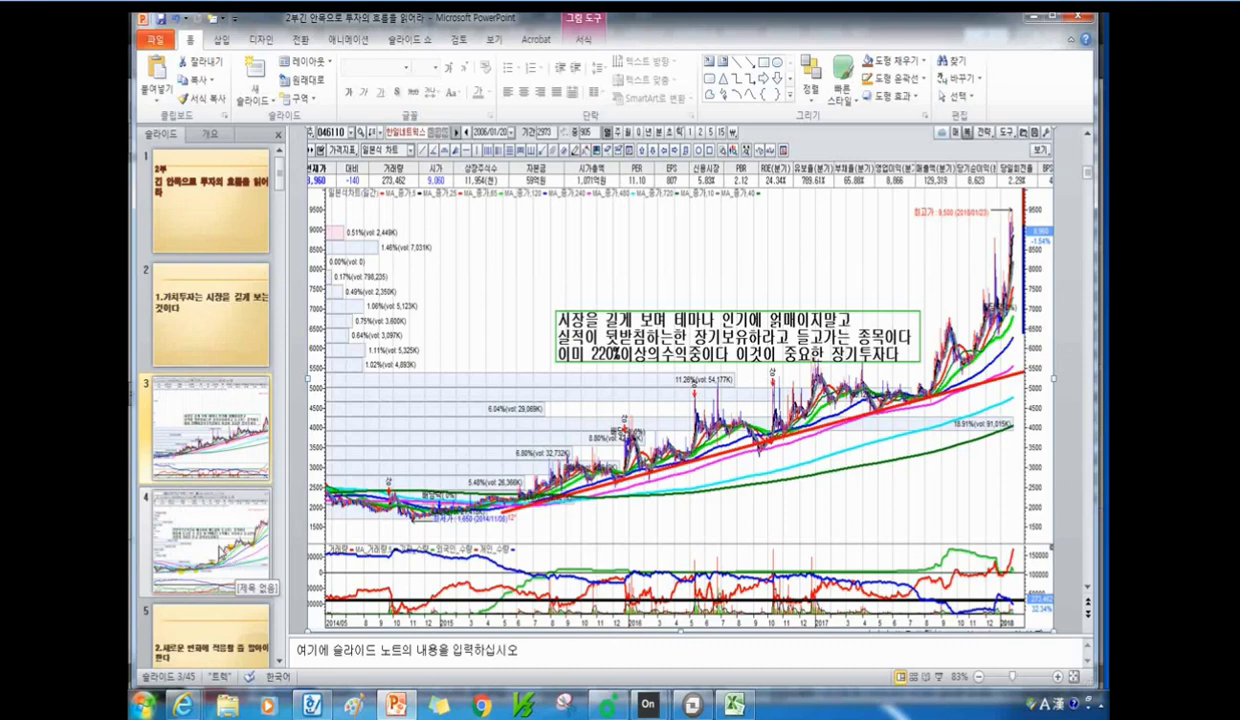
click(220, 550)
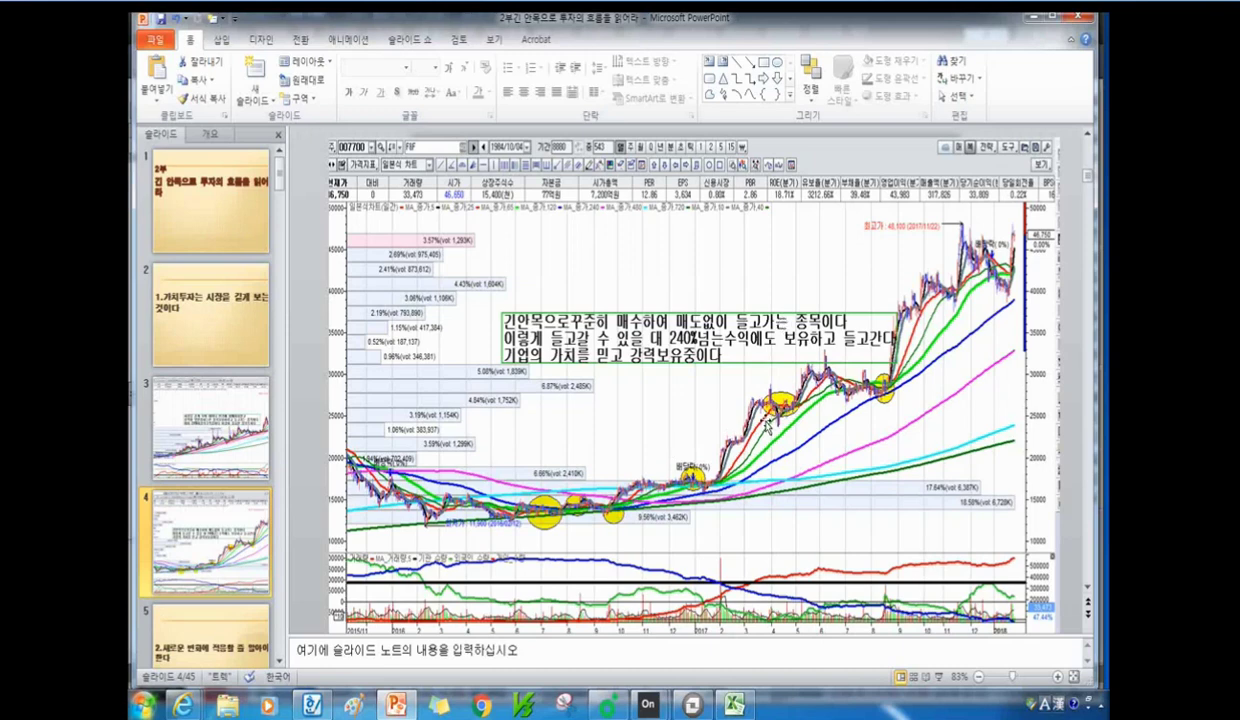
Switch back to the CYBOS 5 charting program and load the daily chart of 한국석유.
click(708, 707)
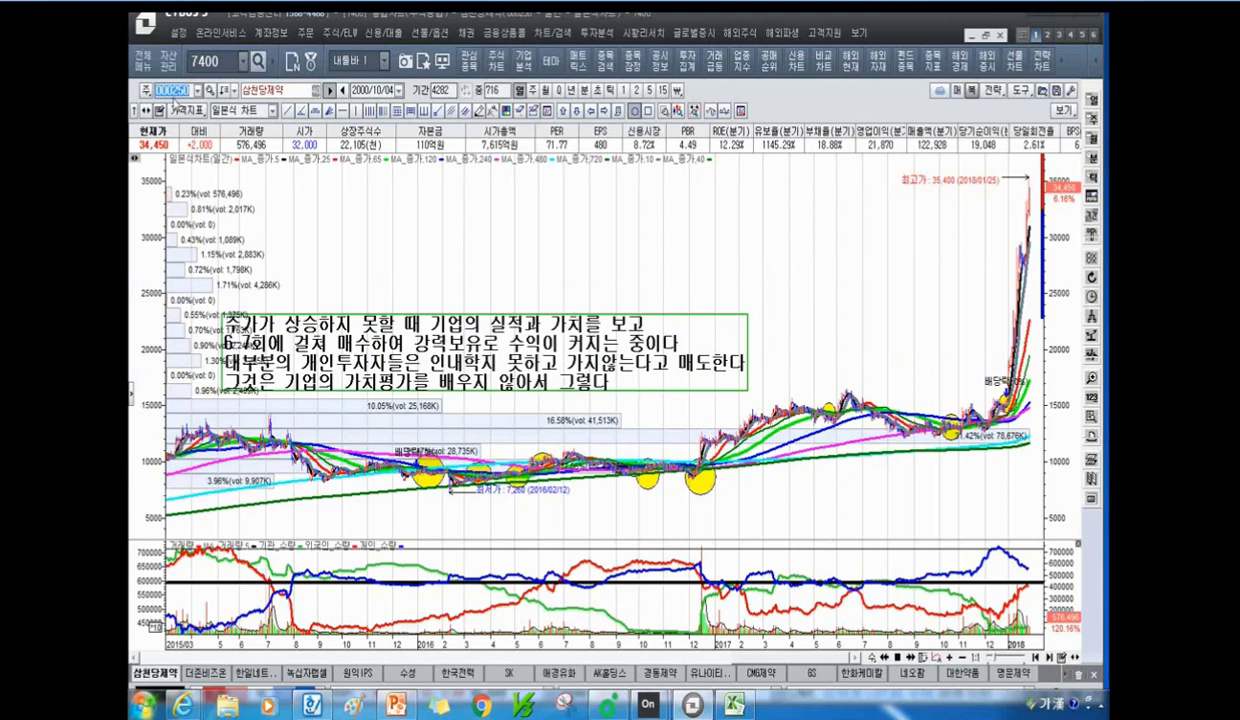
text(한국석유)
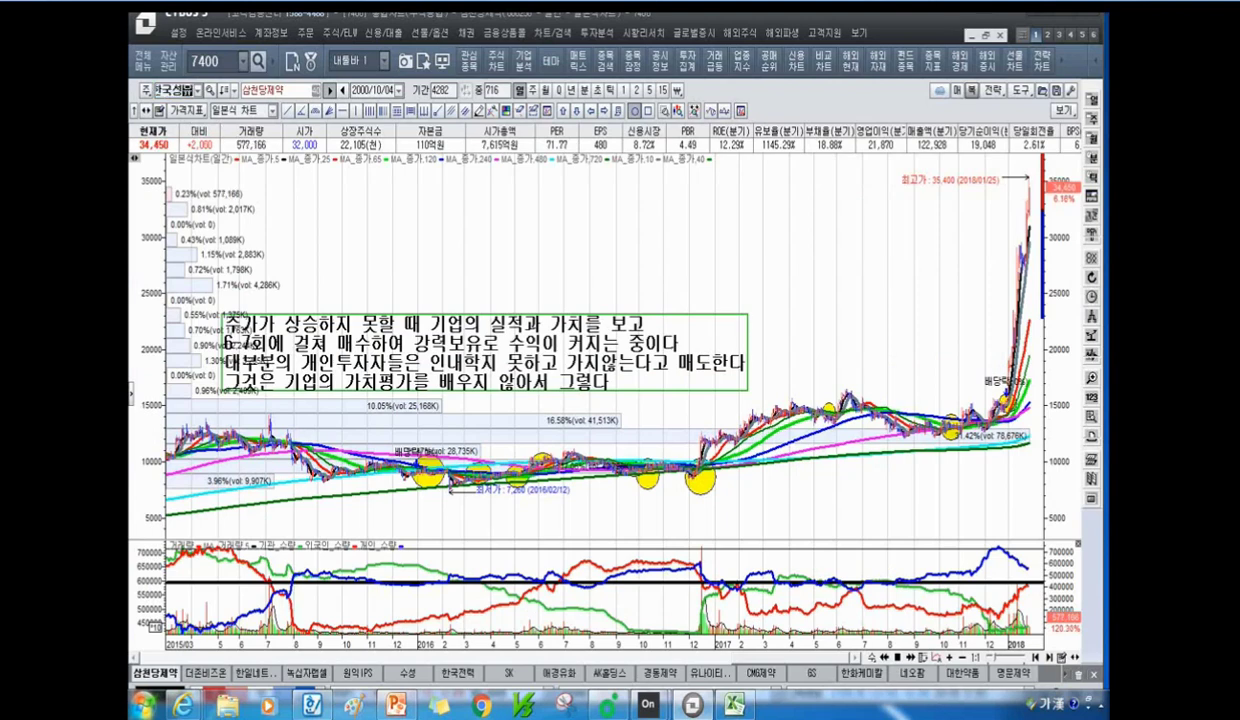
key(Escape)
text(한국석유)
key(Return)
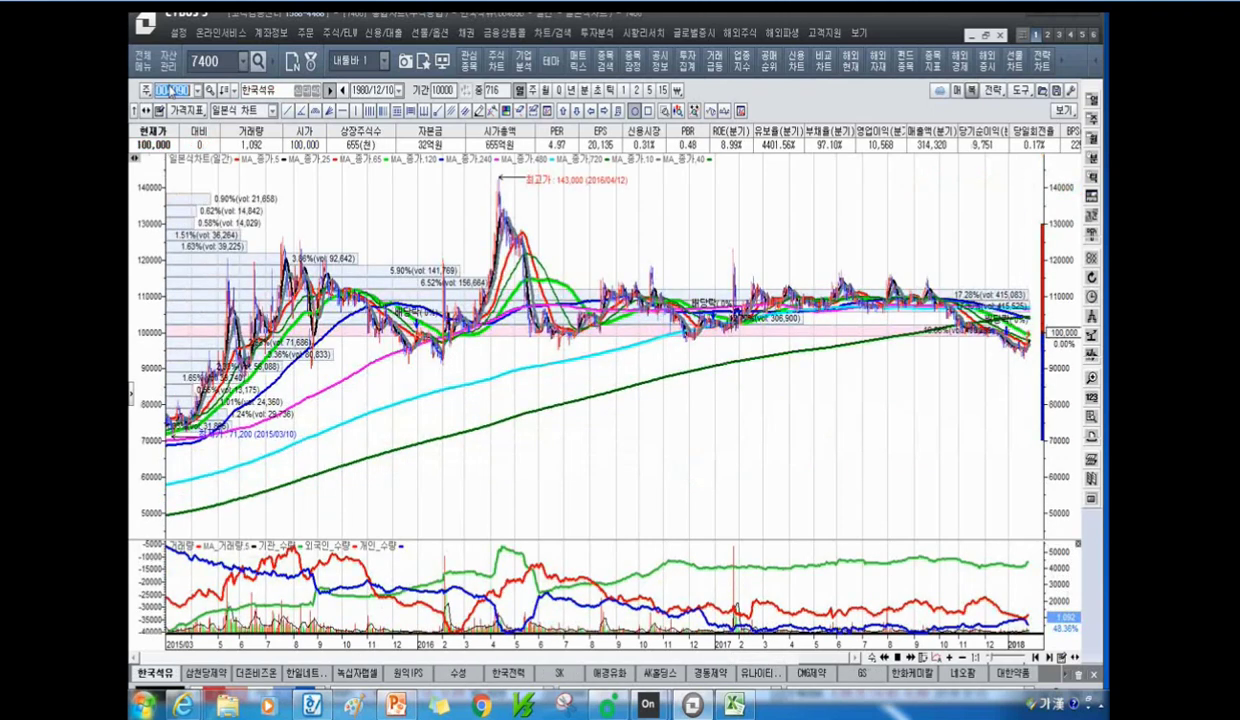
Load the daily chart of 한국가스공사 and examine its 2017 correction and recovery over shorter and longer periods.
text(한국가스)
key(Return)
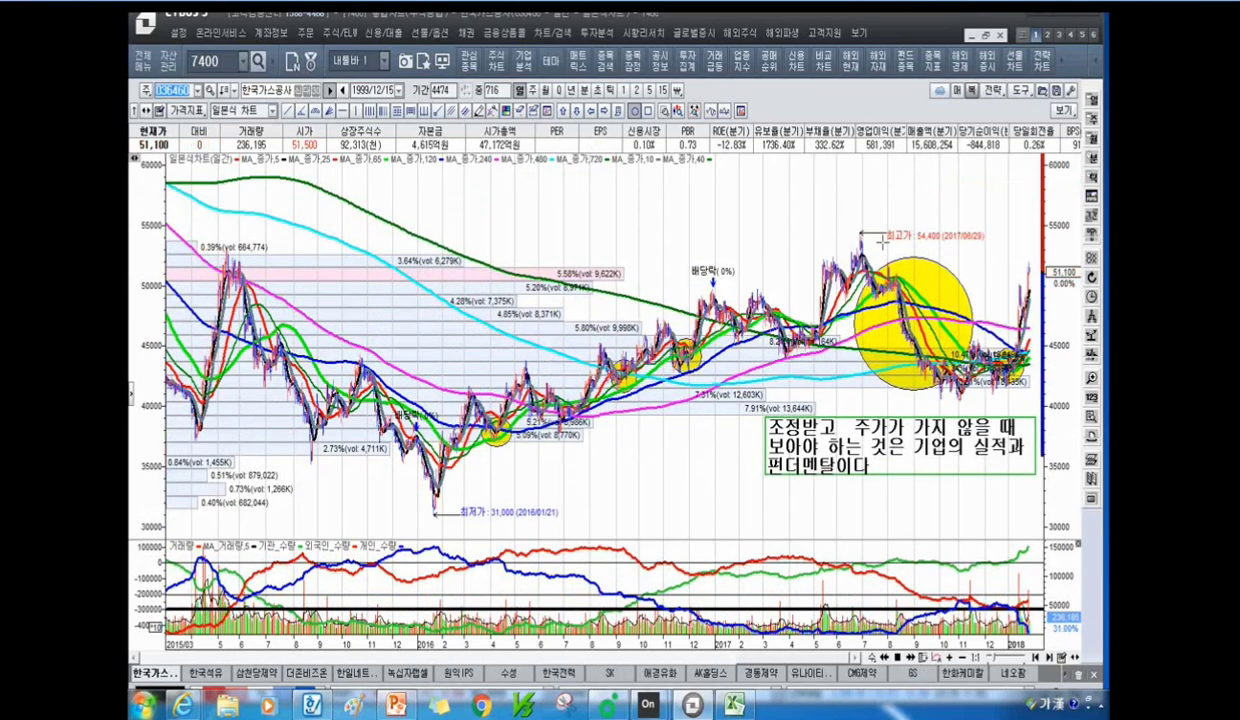
scroll(804, 317, up, 3)
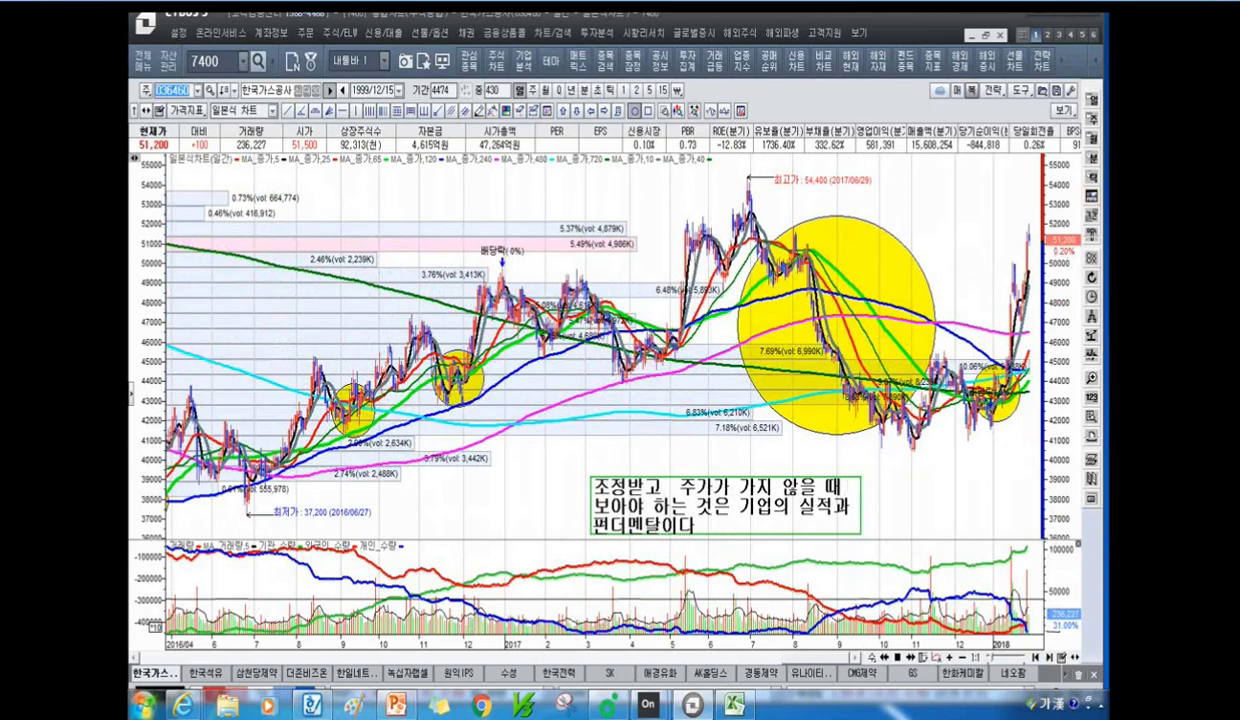
scroll(1045, 384, up, 5)
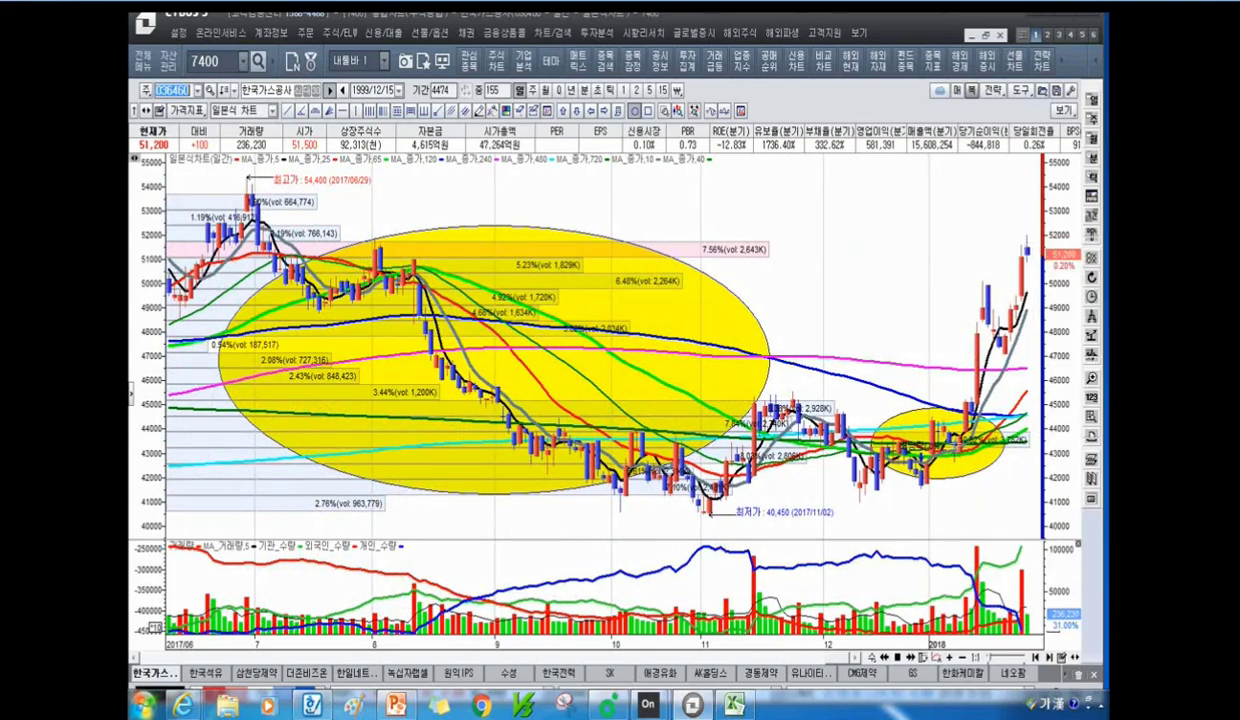
scroll(927, 432, down, 2)
scroll(949, 434, down, 3)
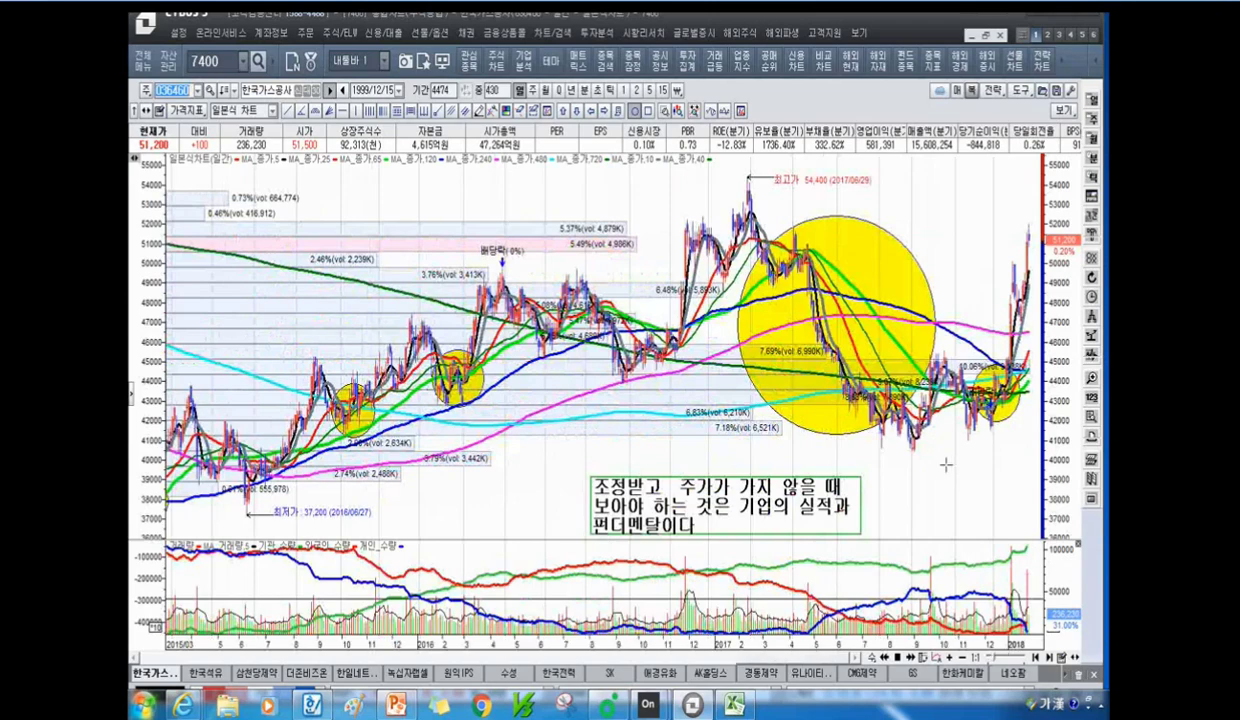
scroll(1014, 252, down, 3)
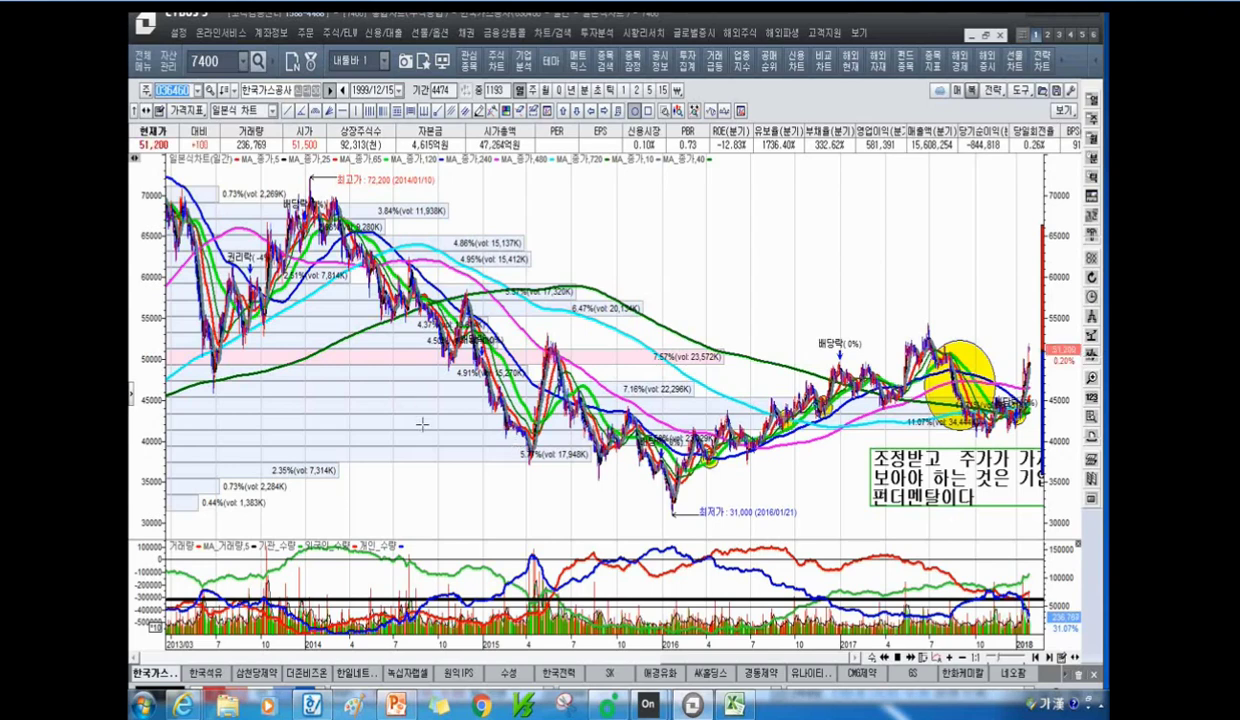
scroll(422, 424, up, 3)
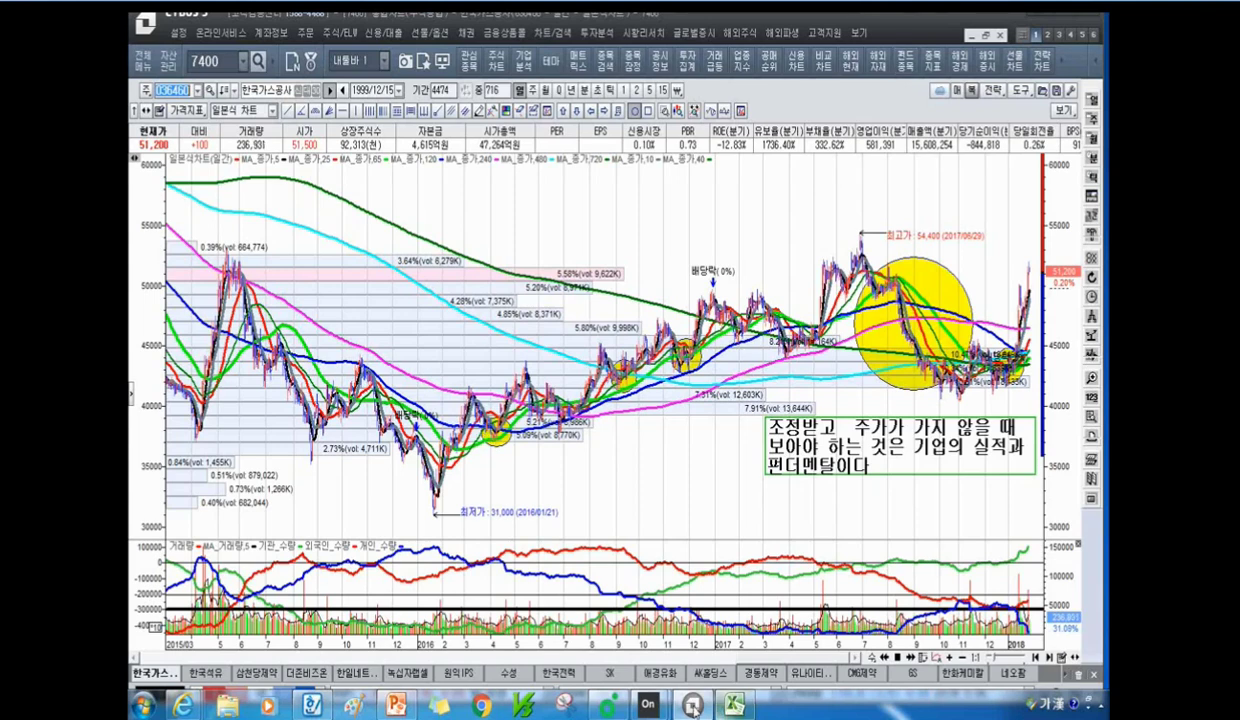
Switch to PowerPoint to view slide 4's annotated long-term holding chart, and return to the CYBOS 5 charting program.
mouse_move(734, 705)
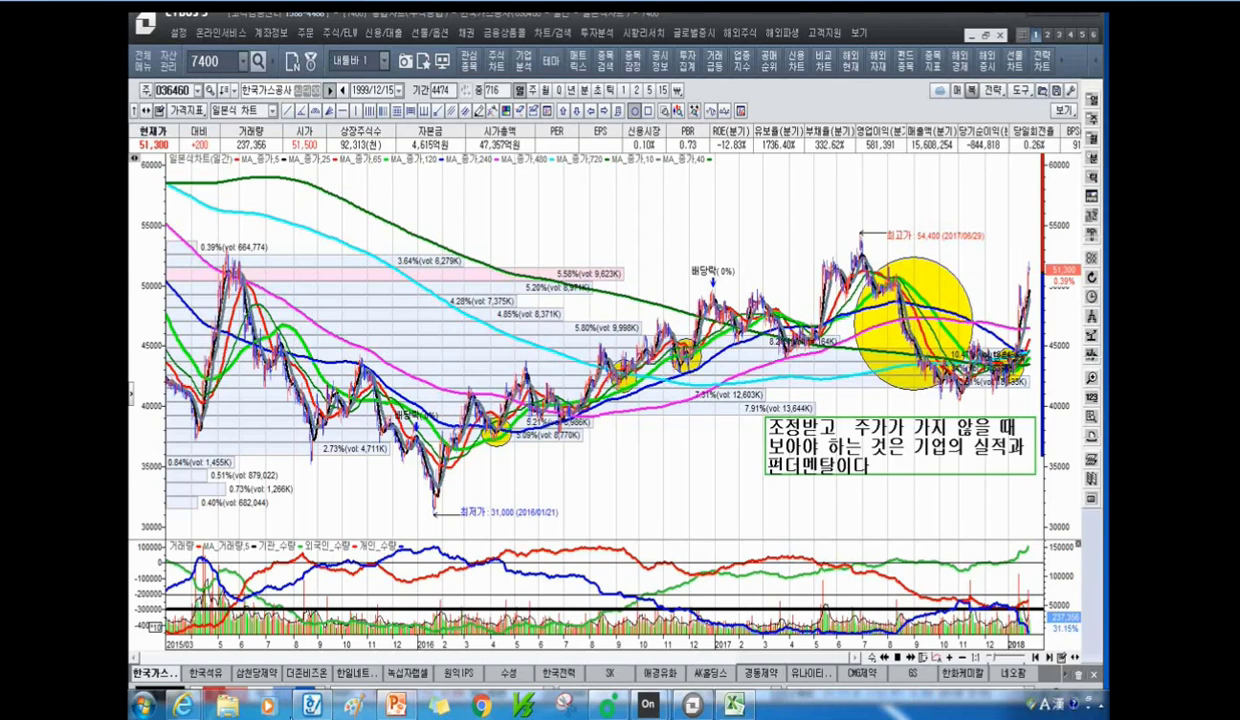
click(397, 708)
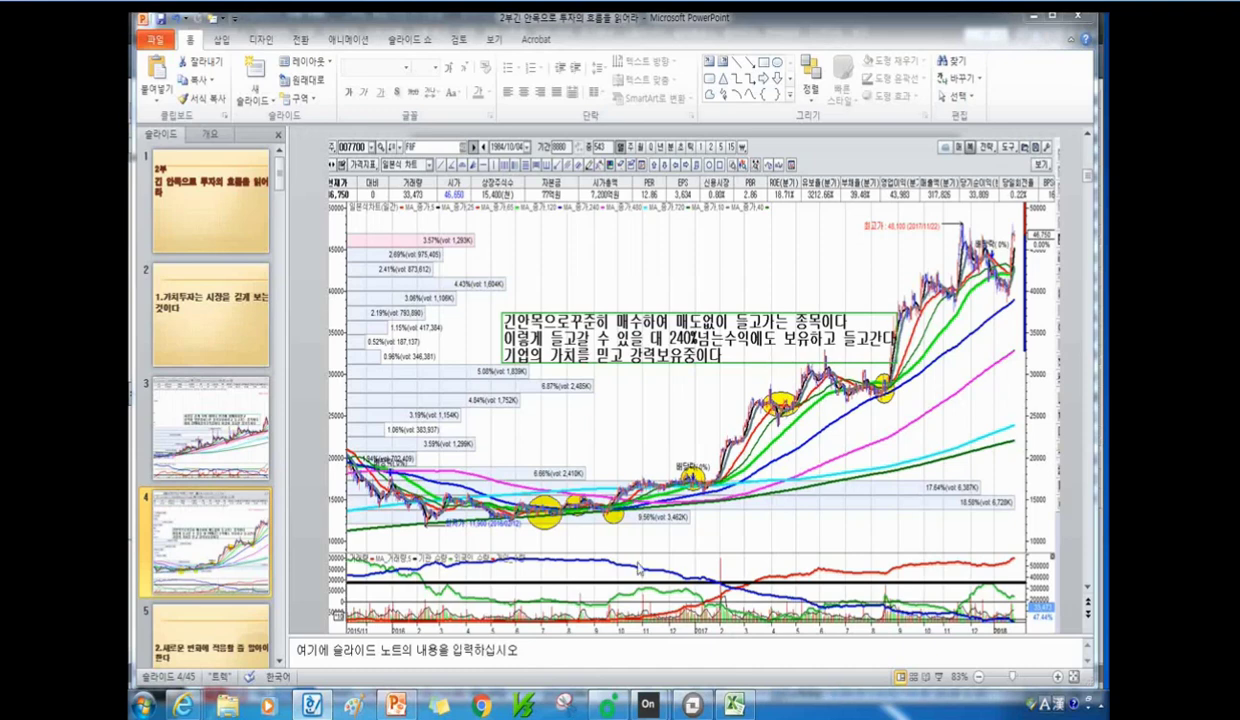
click(692, 704)
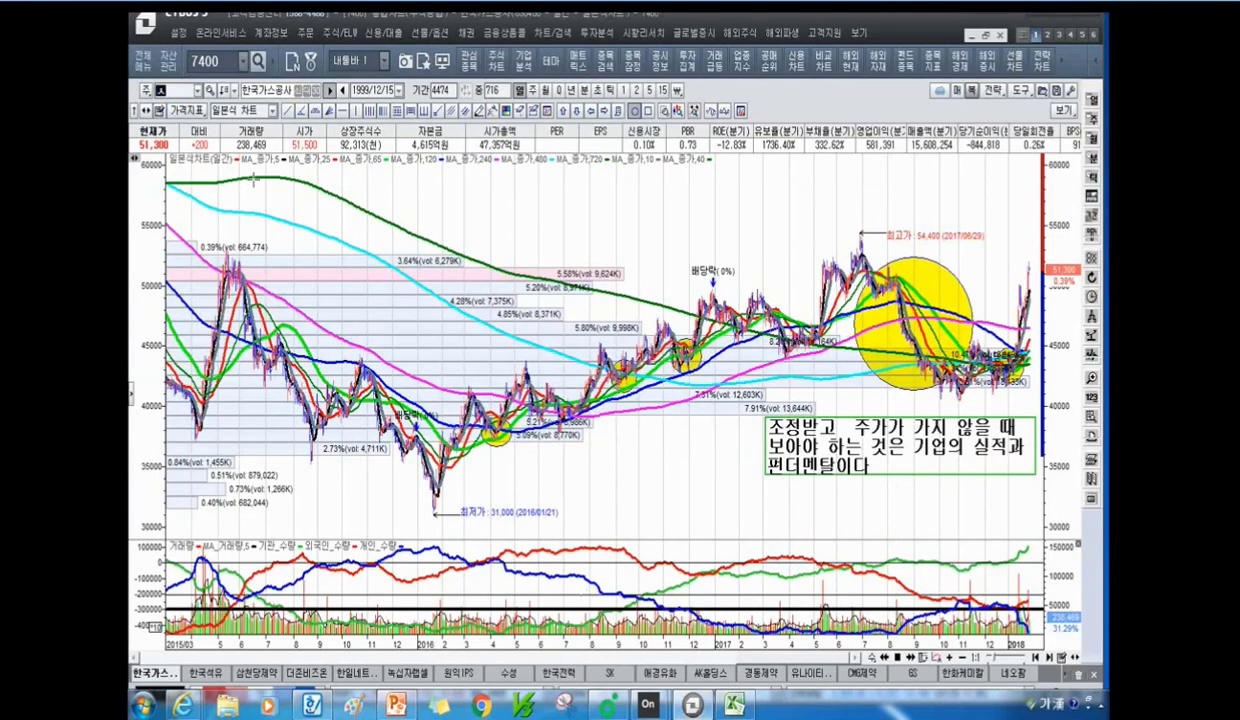
Load the daily chart of 삼화콘덴서.
text(화페)
text(콘)
key(Return)
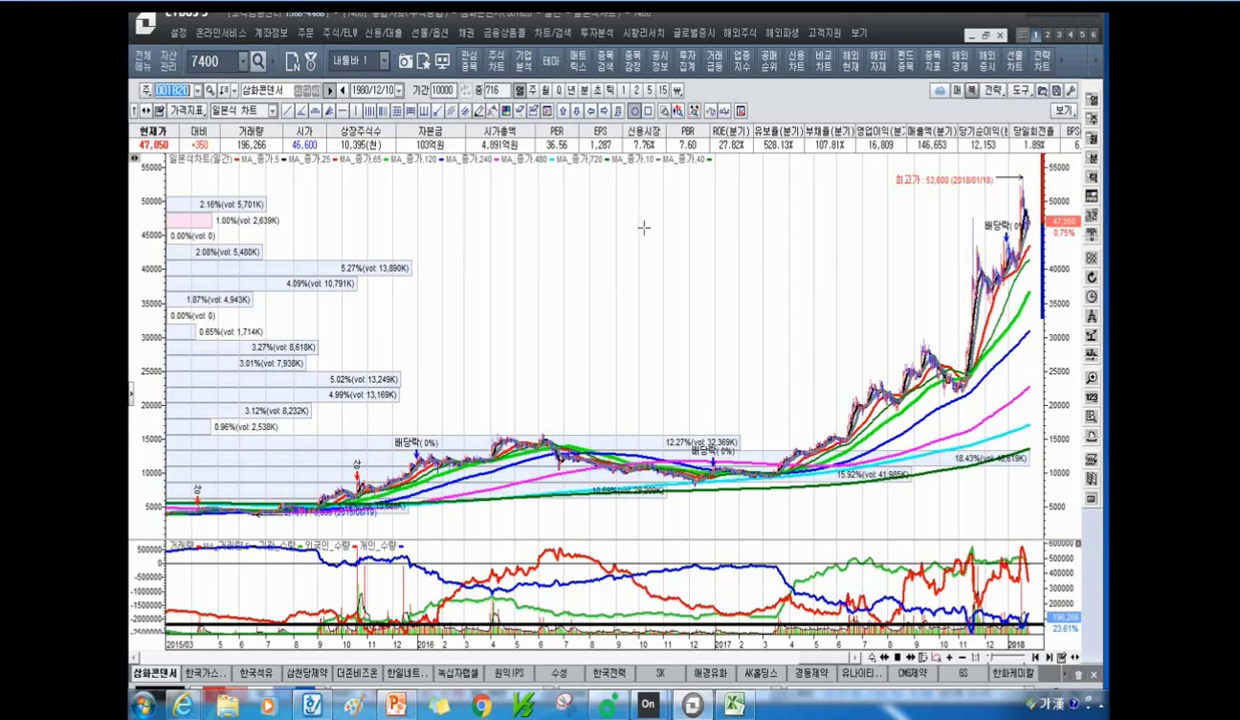
Measure the chart interval from 2015/10/16 to 2018/01/24 with the interval analysis tool.
click(409, 110)
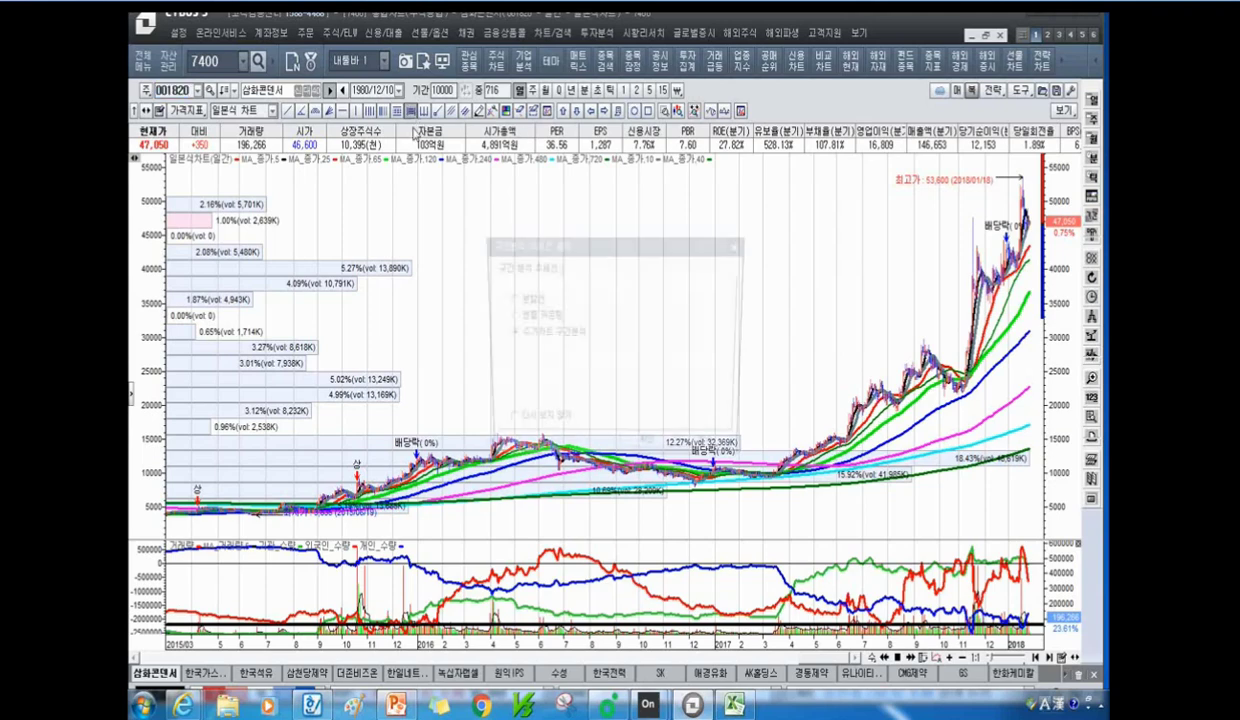
click(652, 447)
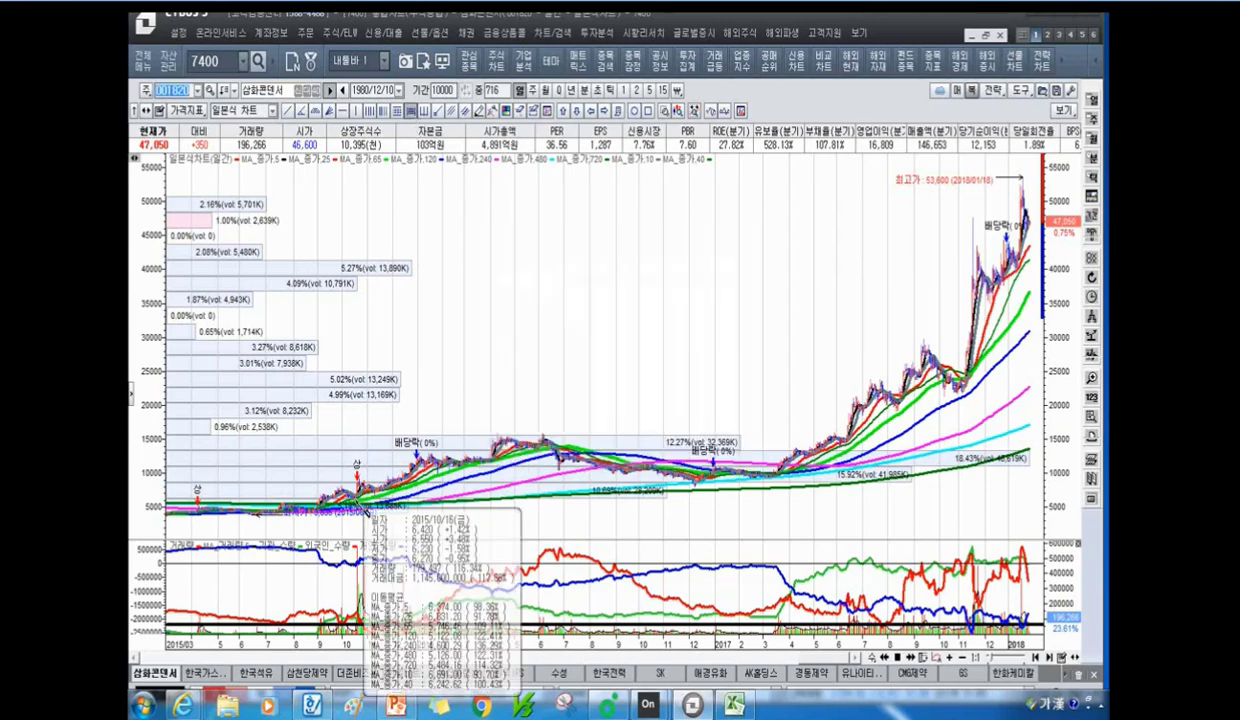
click(357, 505)
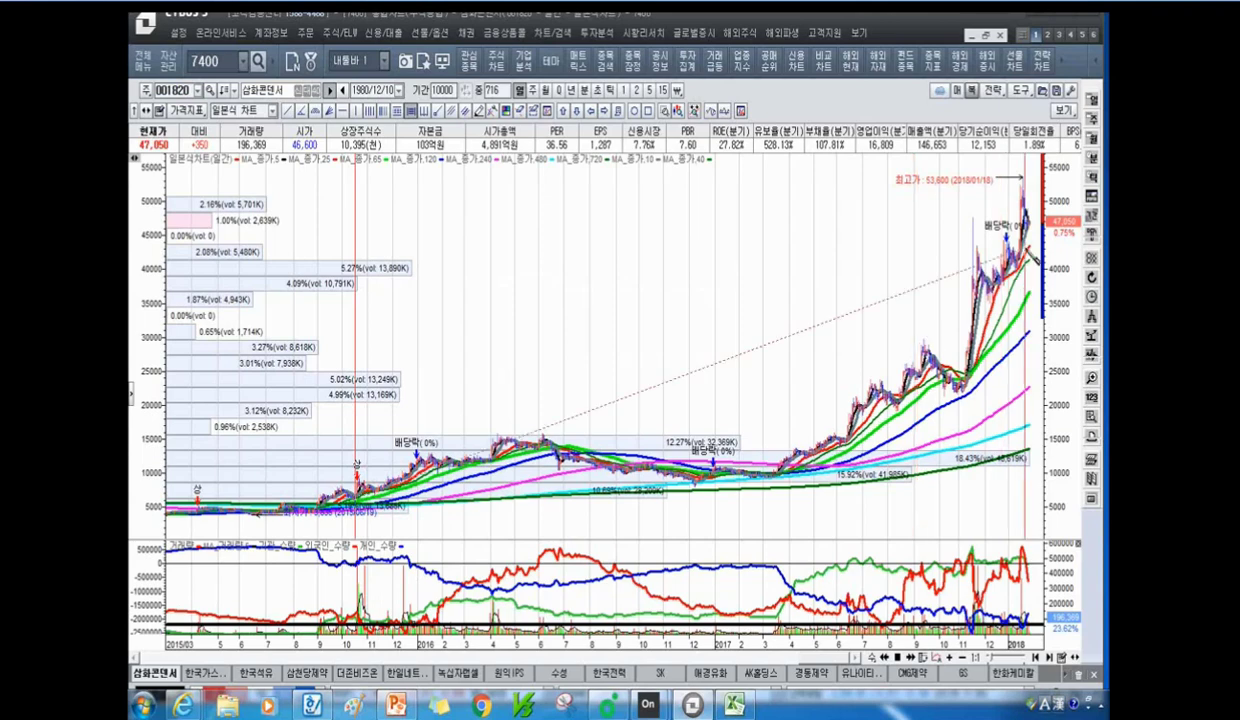
click(1004, 246)
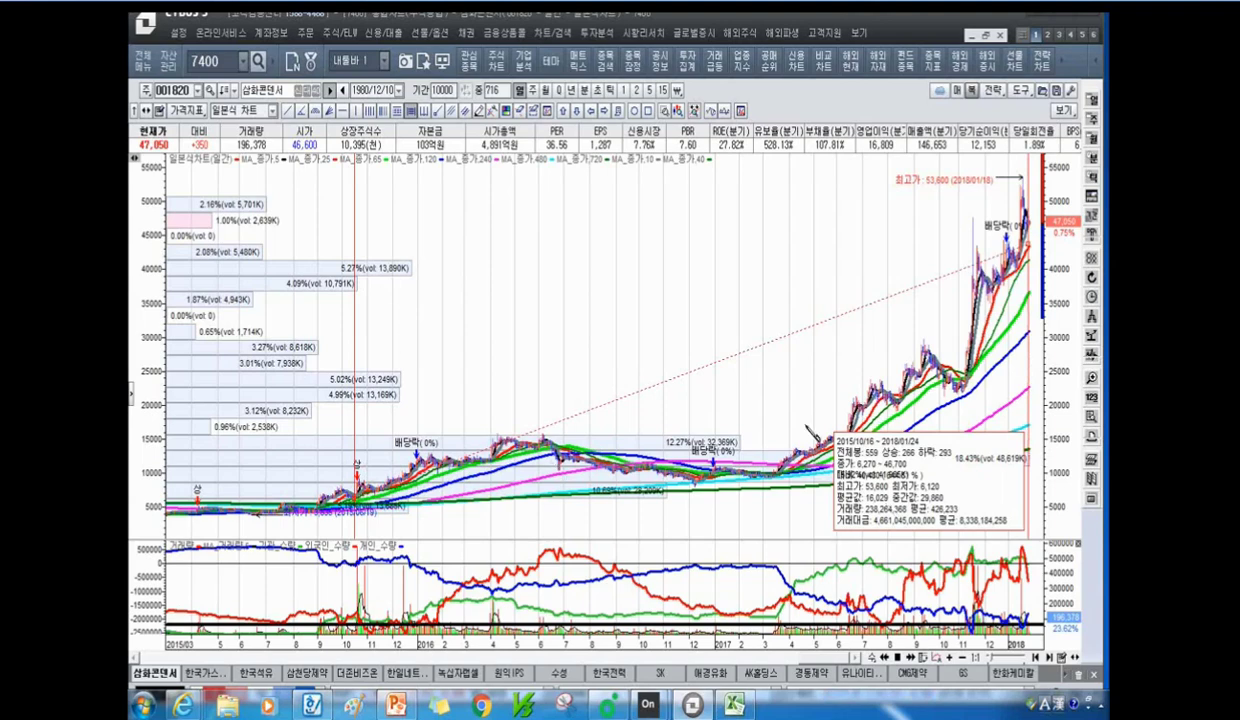
scroll(808, 430, up, 3)
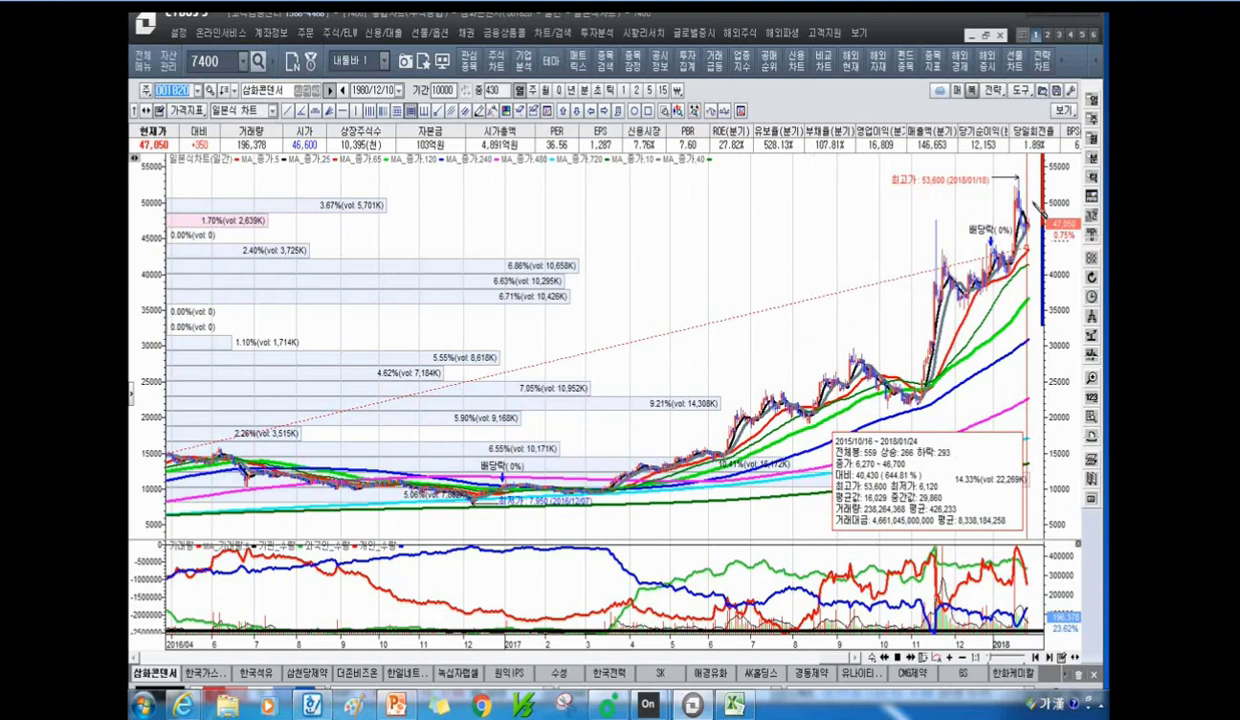
scroll(790, 315, down, 3)
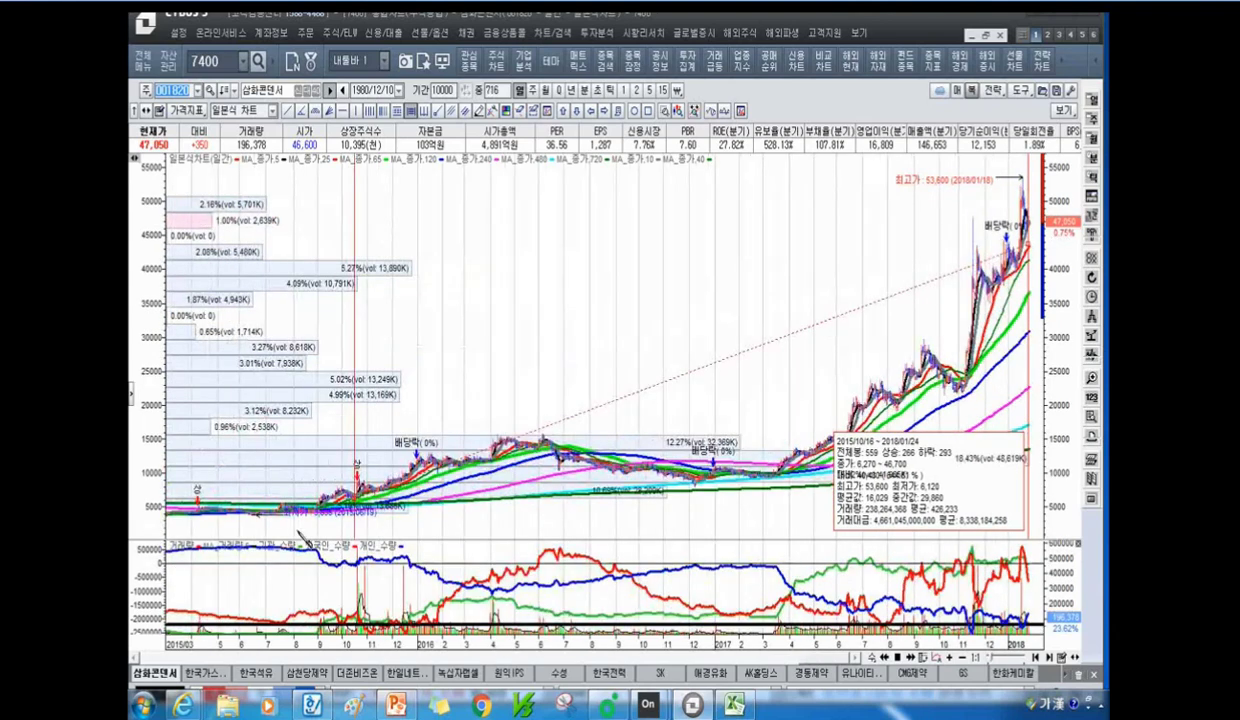
Add a second interval analysis from 2015/10/13 to 2018/01/25 and compare the rise over longer and shorter periods.
mouse_move(362, 502)
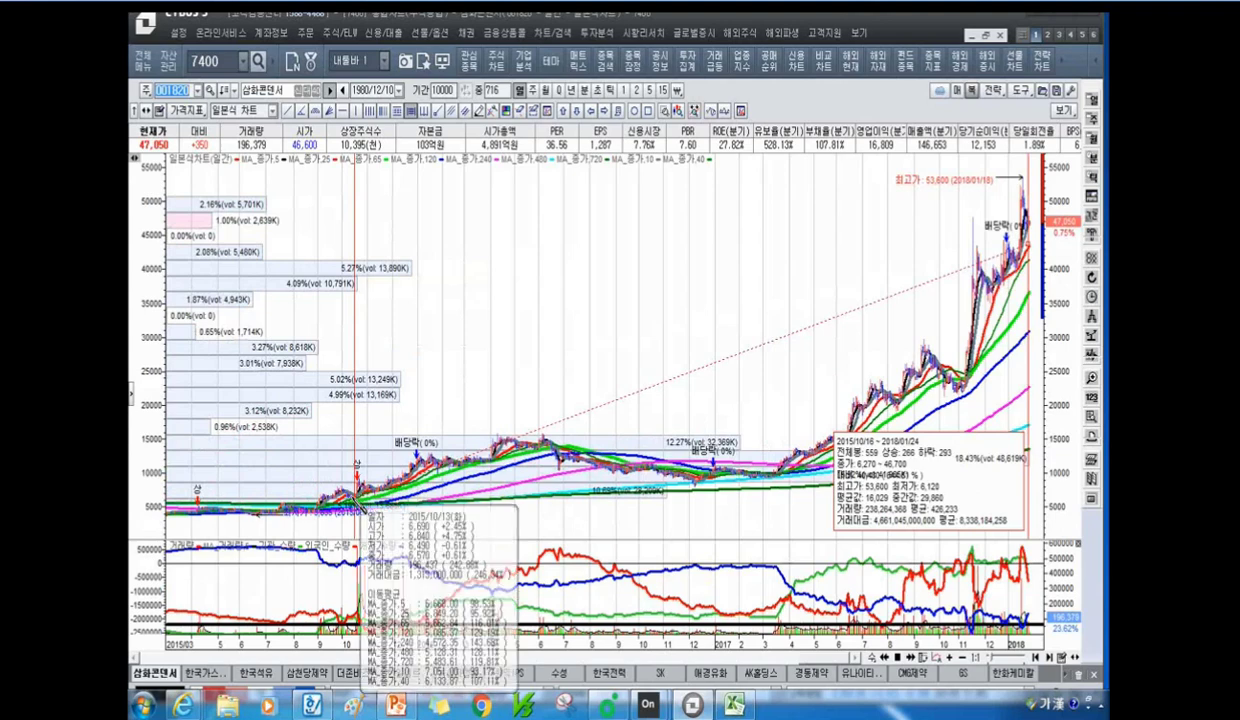
drag(760, 310, 1036, 242)
scroll(772, 354, up, 3)
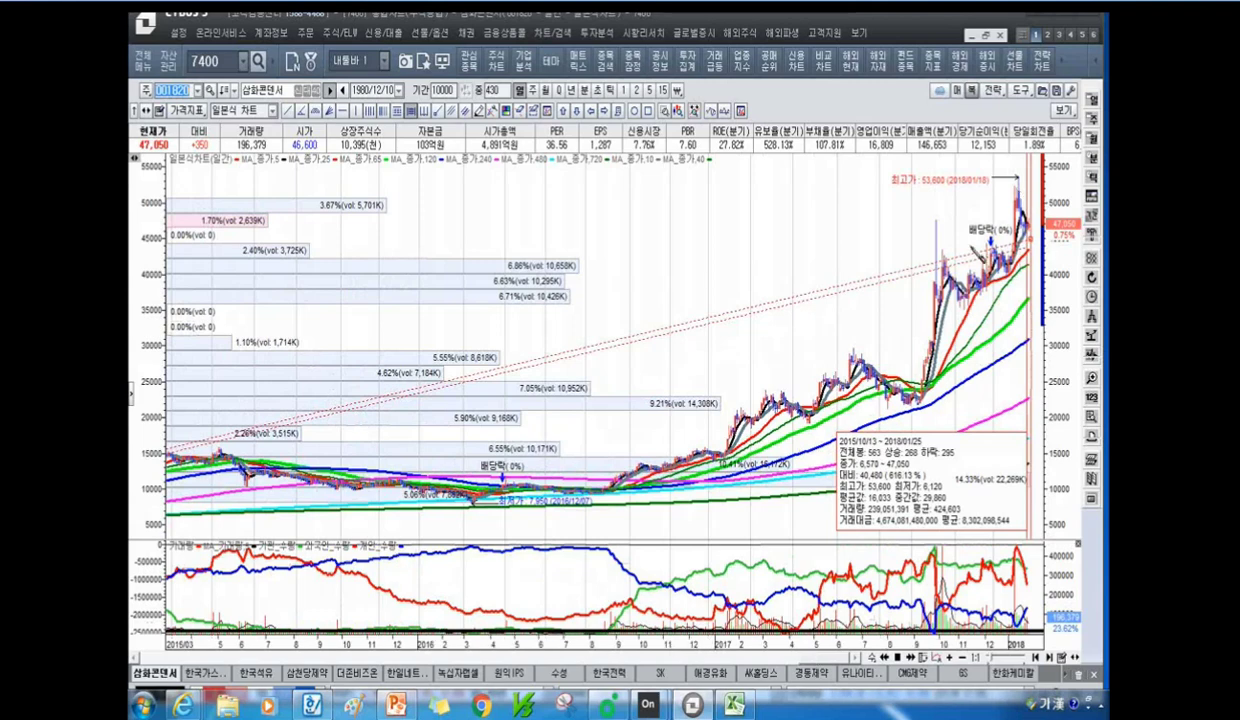
scroll(1018, 192, down, 4)
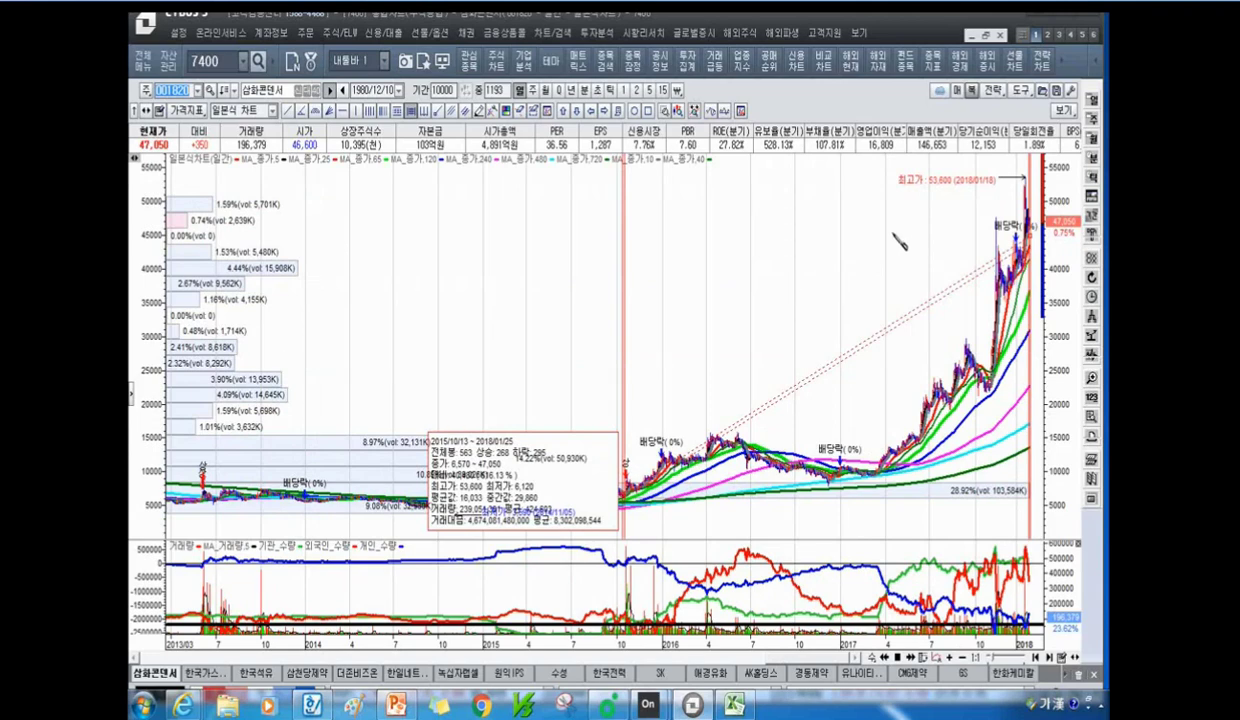
scroll(527, 302, up, 5)
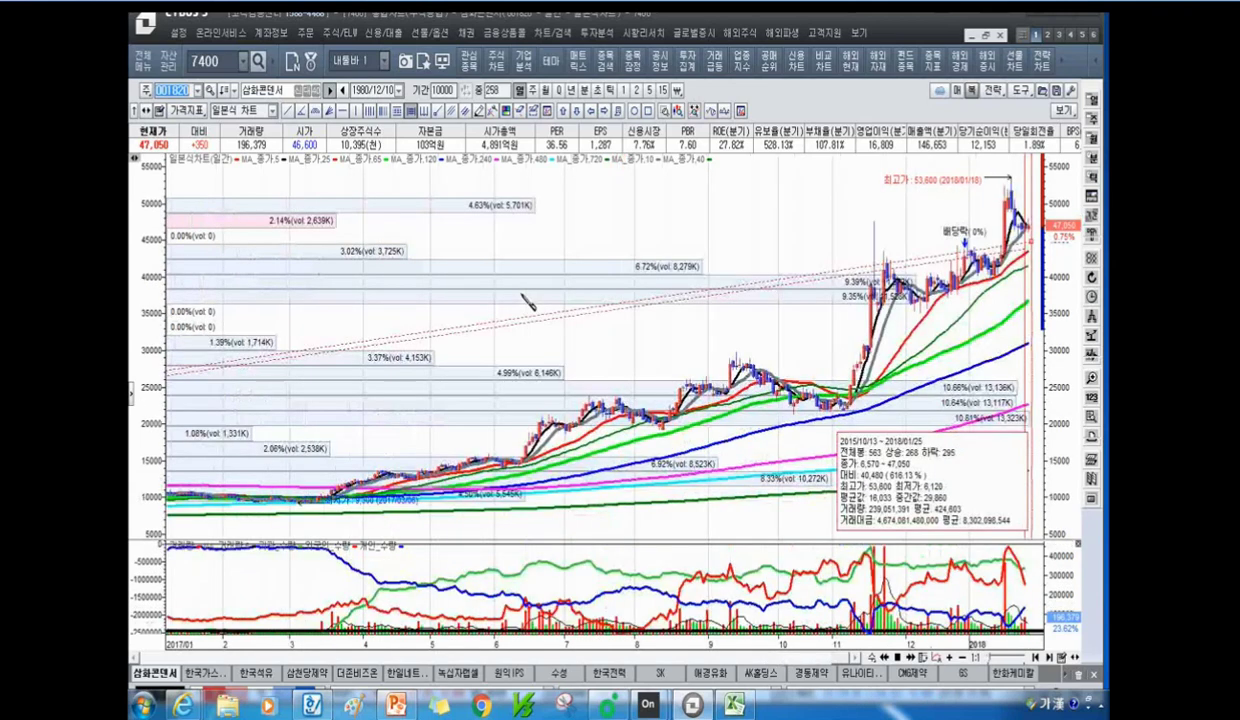
Mark the November 2017 price surge and its volume spike with yellow ellipses on the chart.
scroll(448, 328, up, 3)
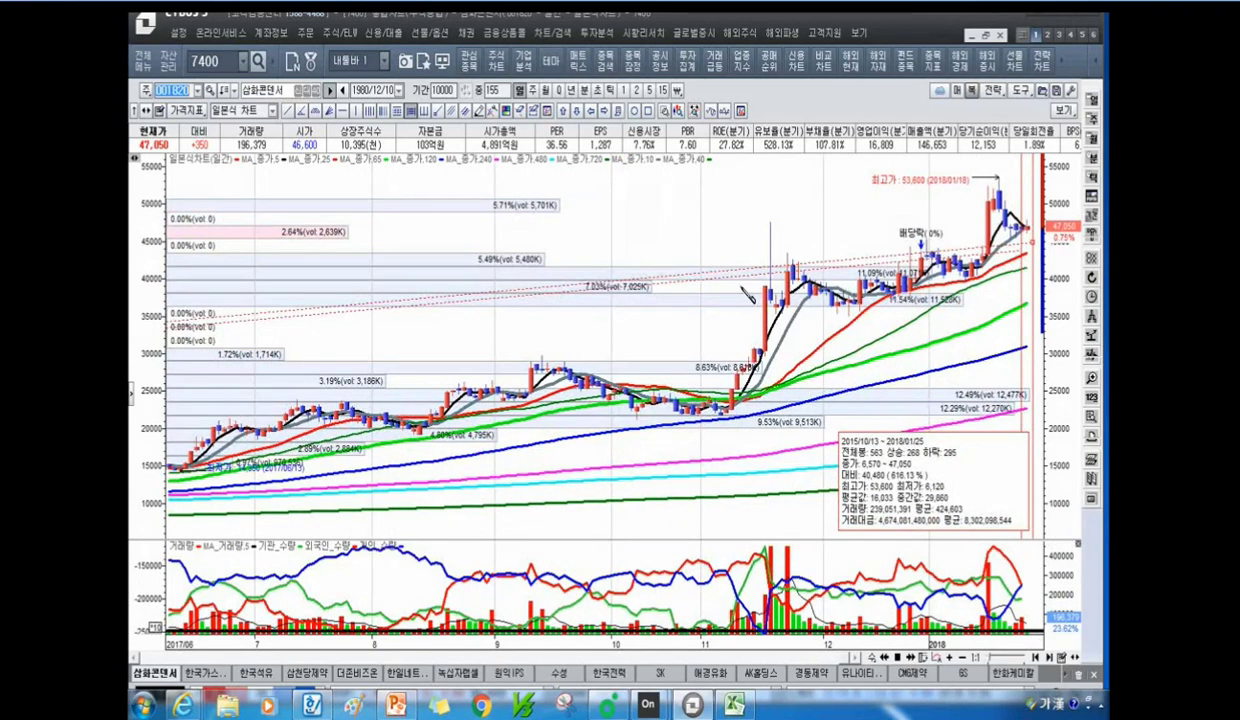
drag(798, 262, 736, 241)
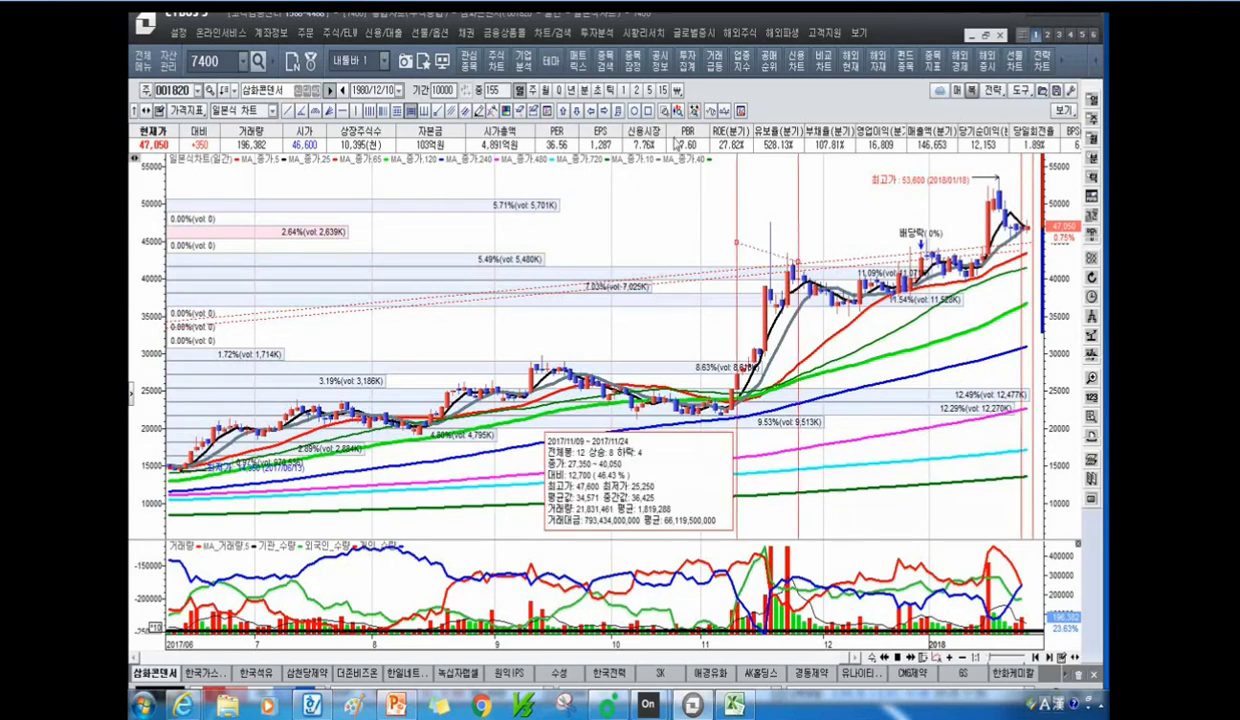
mouse_move(736, 241)
mouse_down()
mouse_move(767, 243)
mouse_move(798, 322)
mouse_up()
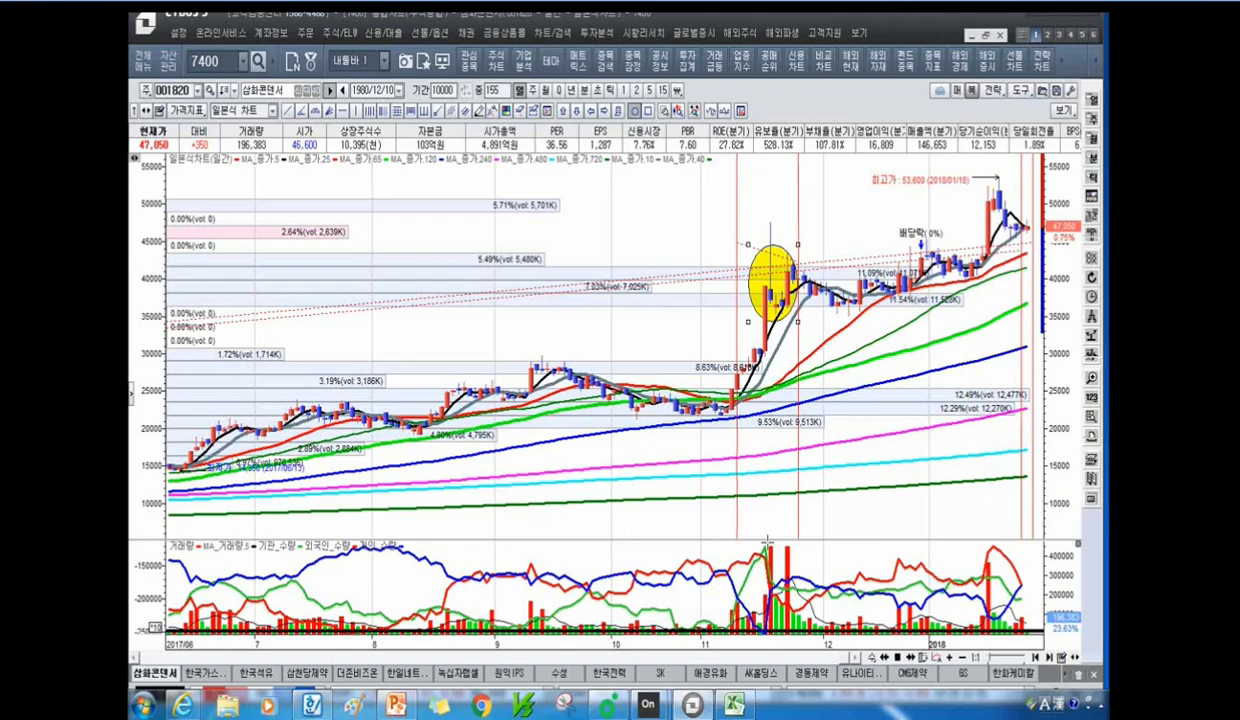
drag(736, 232, 792, 270)
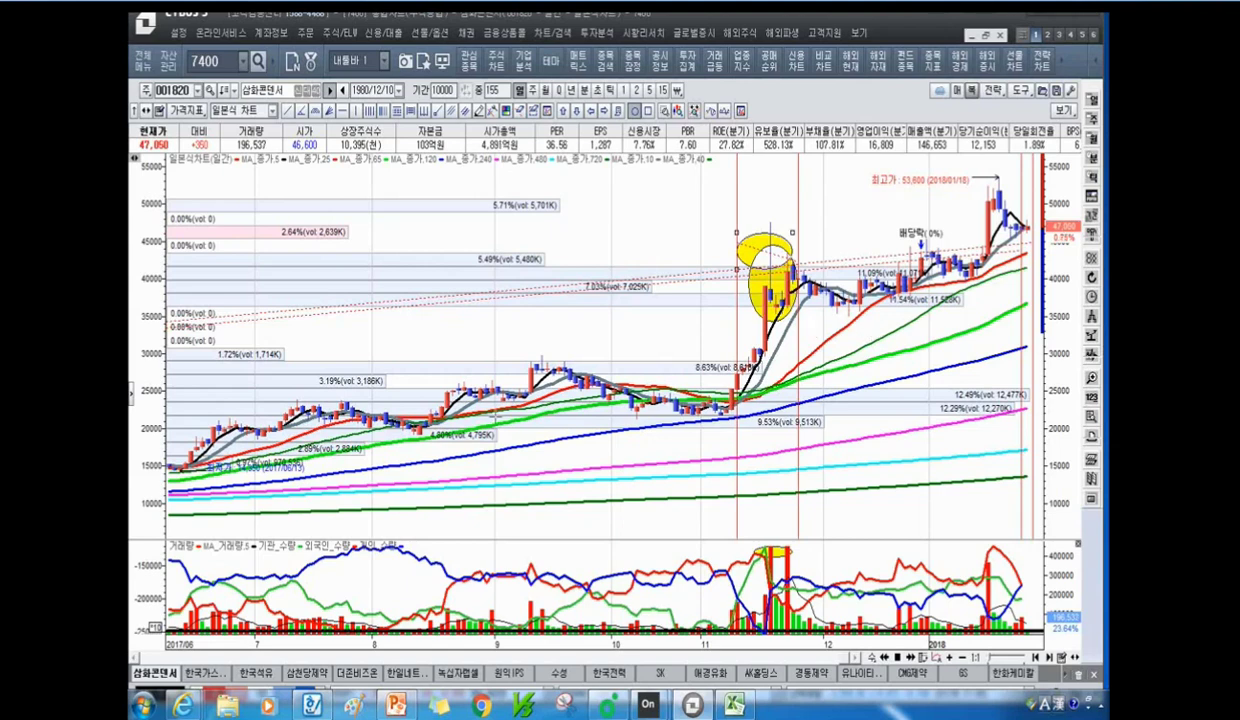
Examine the marked November 2017 surge within shorter and longer chart periods, from September 2017 back to March 2015.
scroll(568, 392, down, 3)
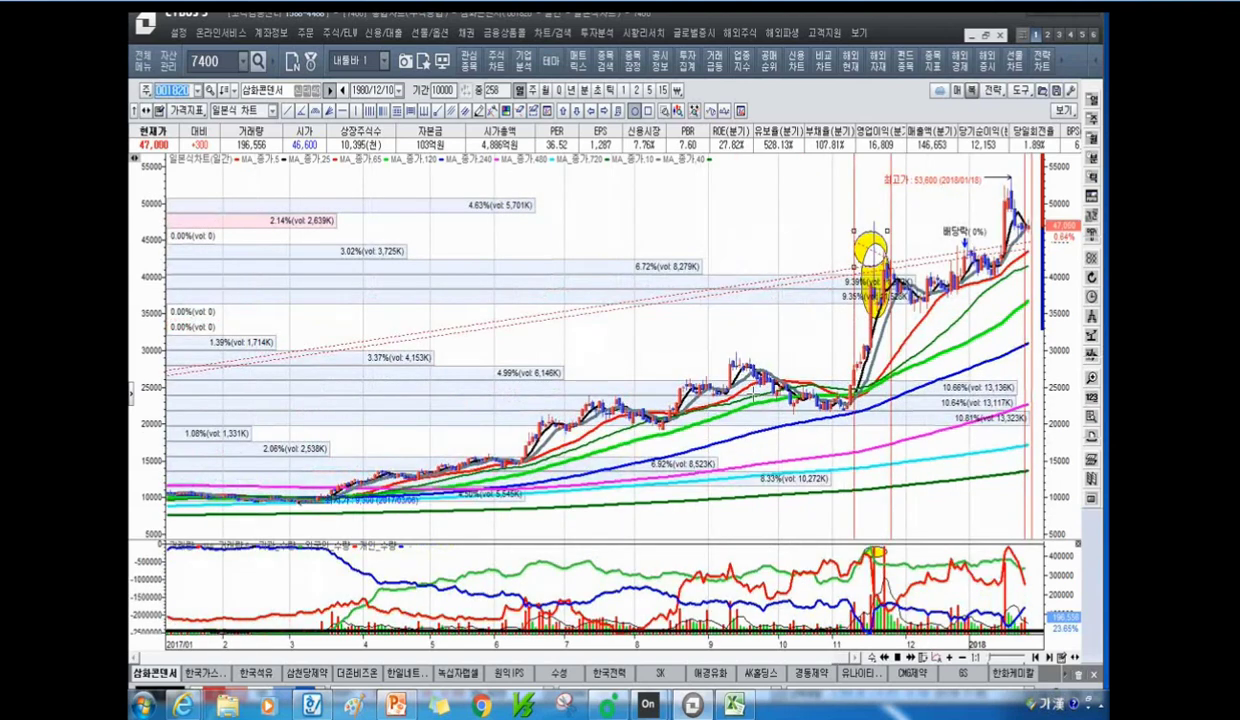
scroll(729, 384, up, 3)
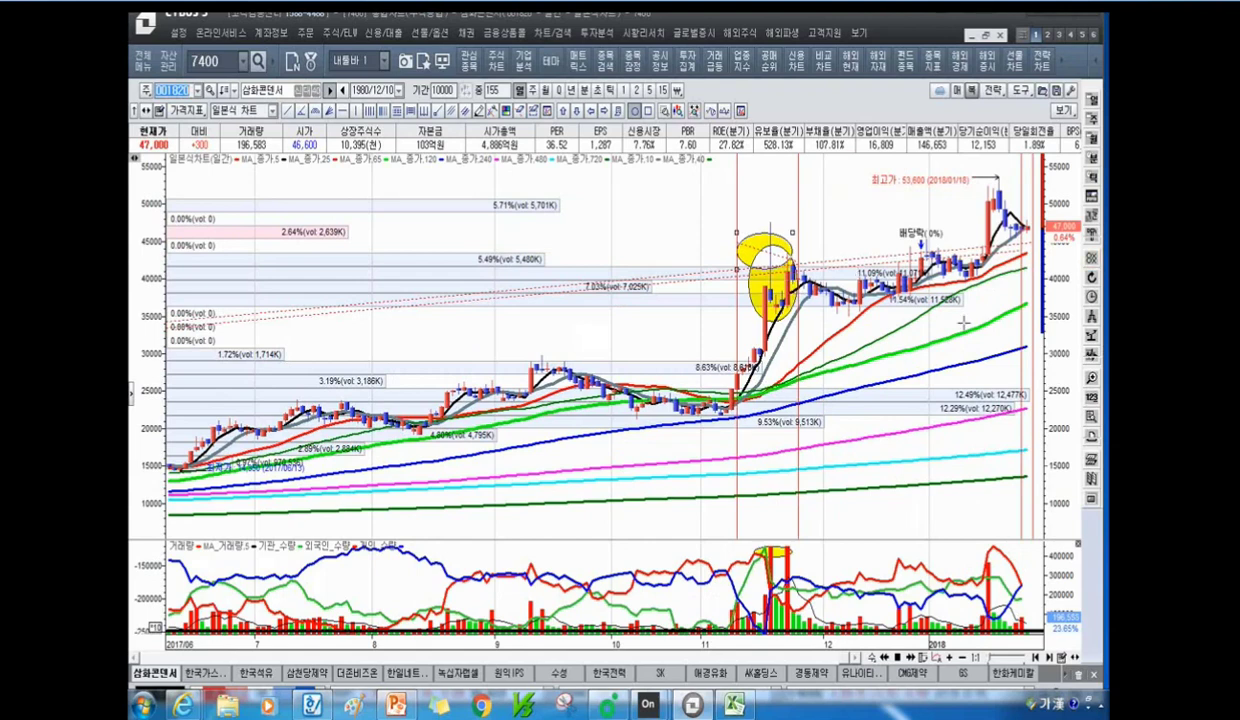
scroll(926, 313, up, 3)
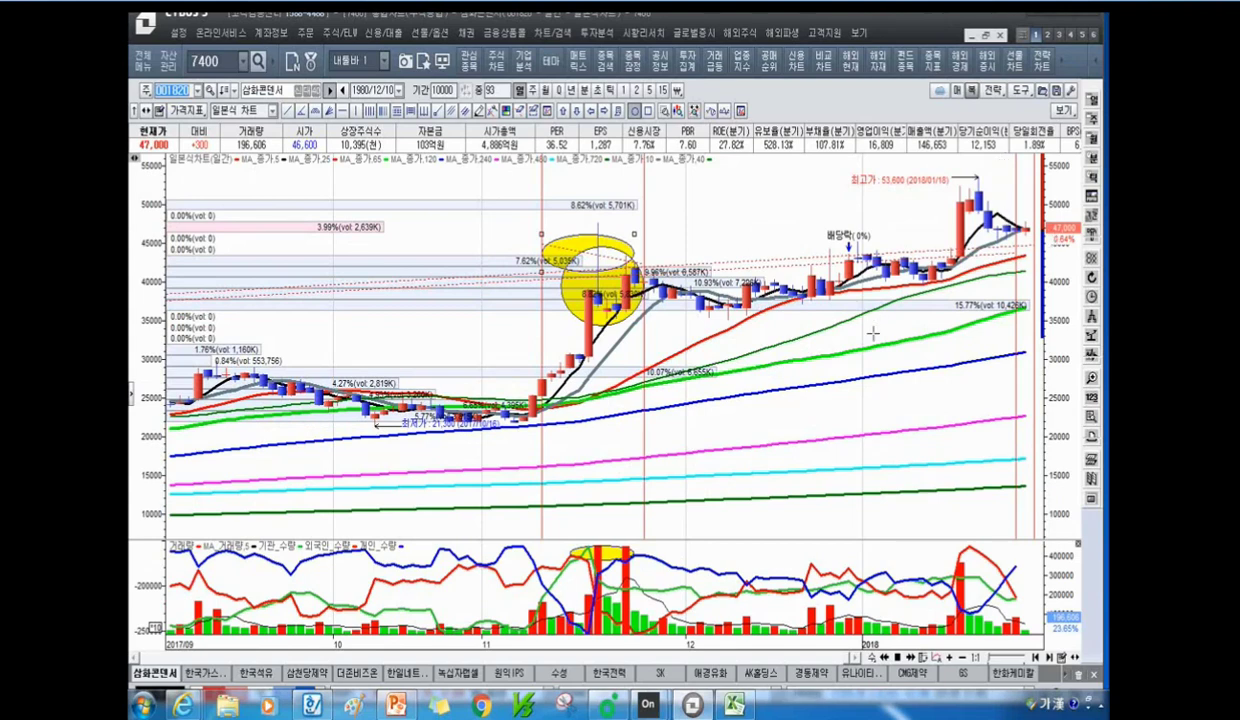
scroll(918, 322, down, 5)
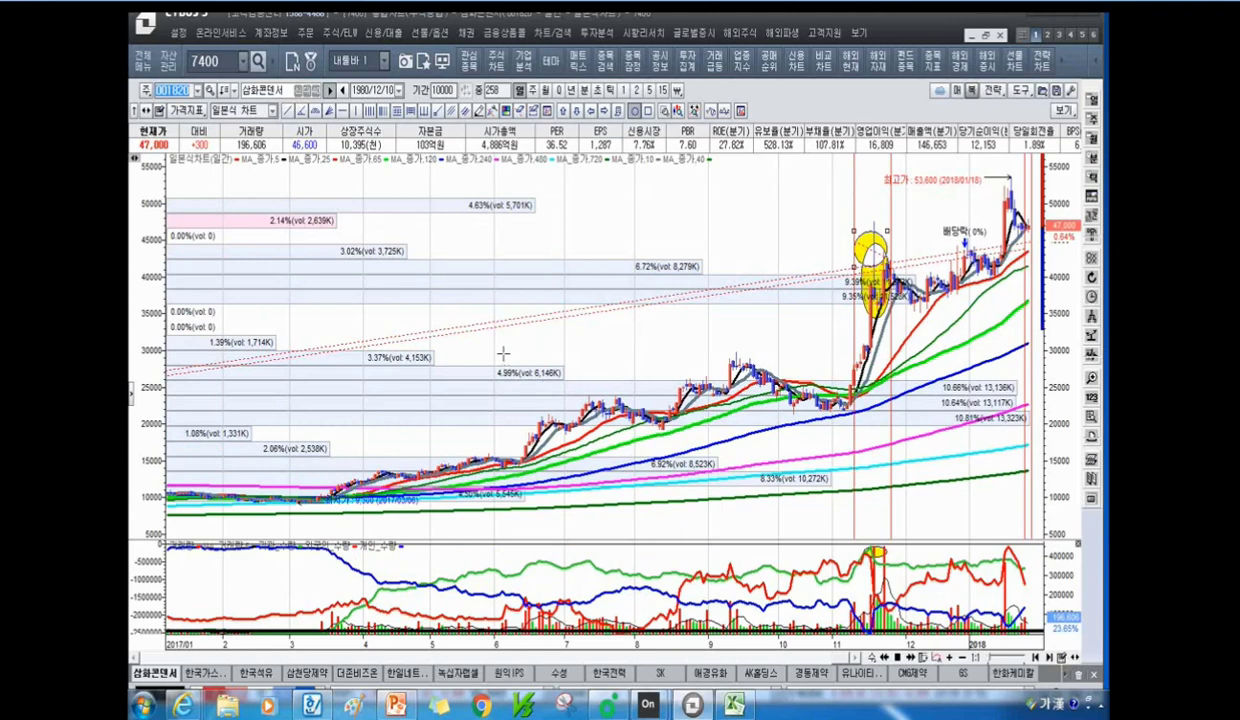
scroll(735, 325, down, 4)
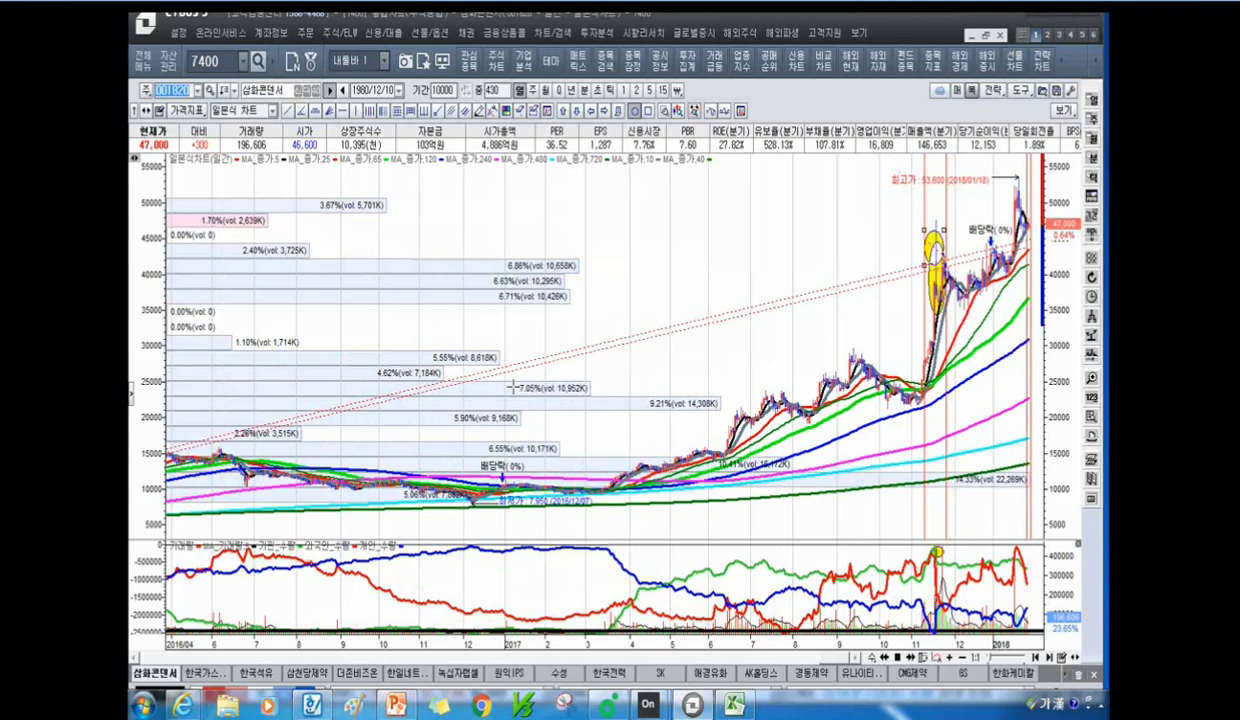
scroll(765, 305, down, 4)
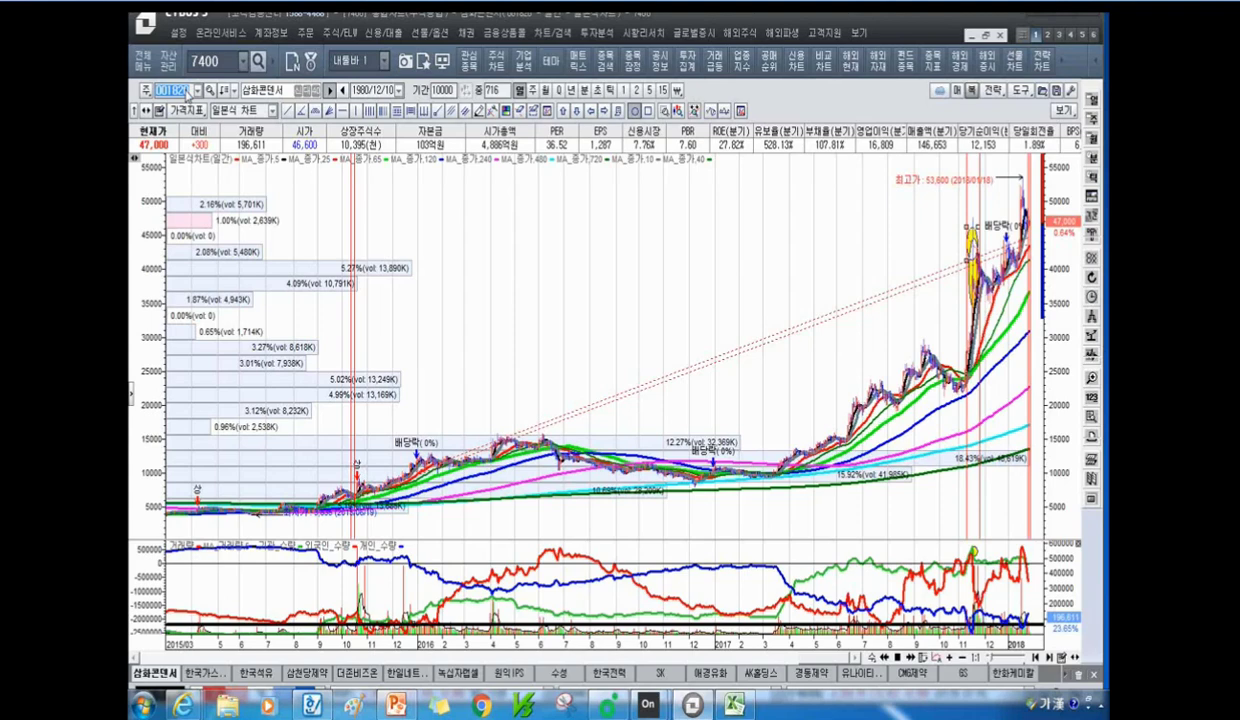
Load the daily chart of 삼천당제약 and view the price movement since June 2017.
text(삼천당)
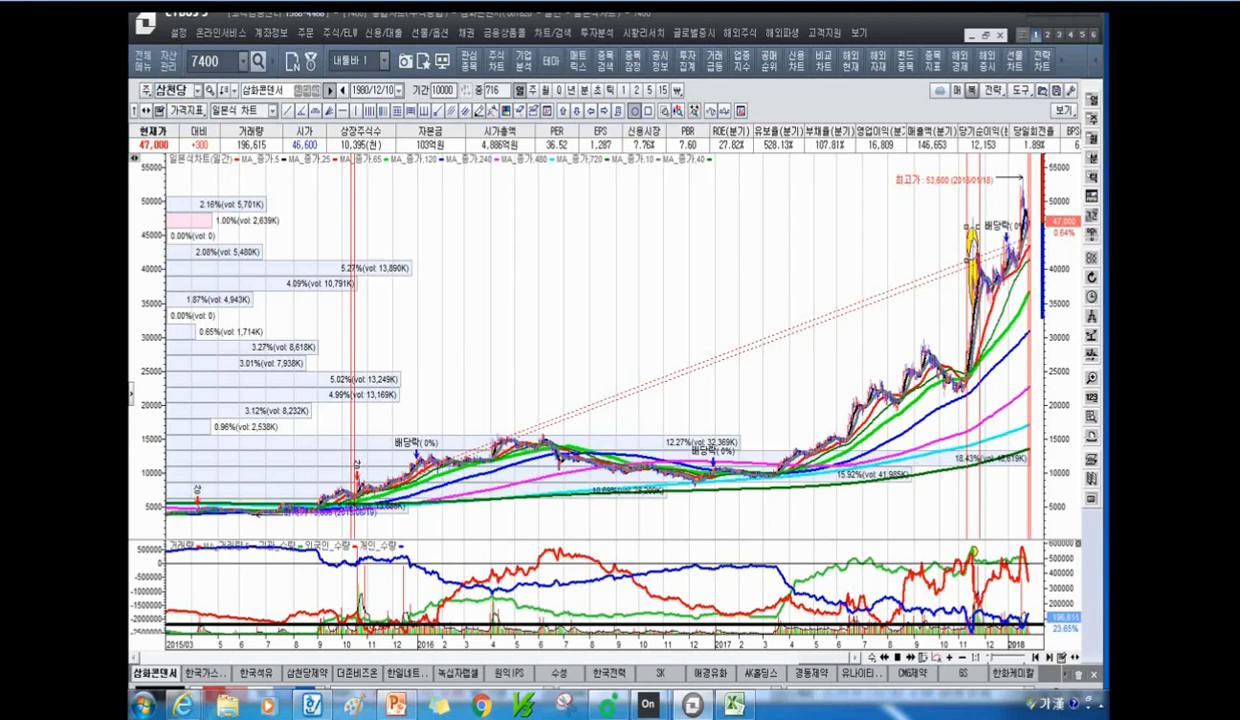
key(Return)
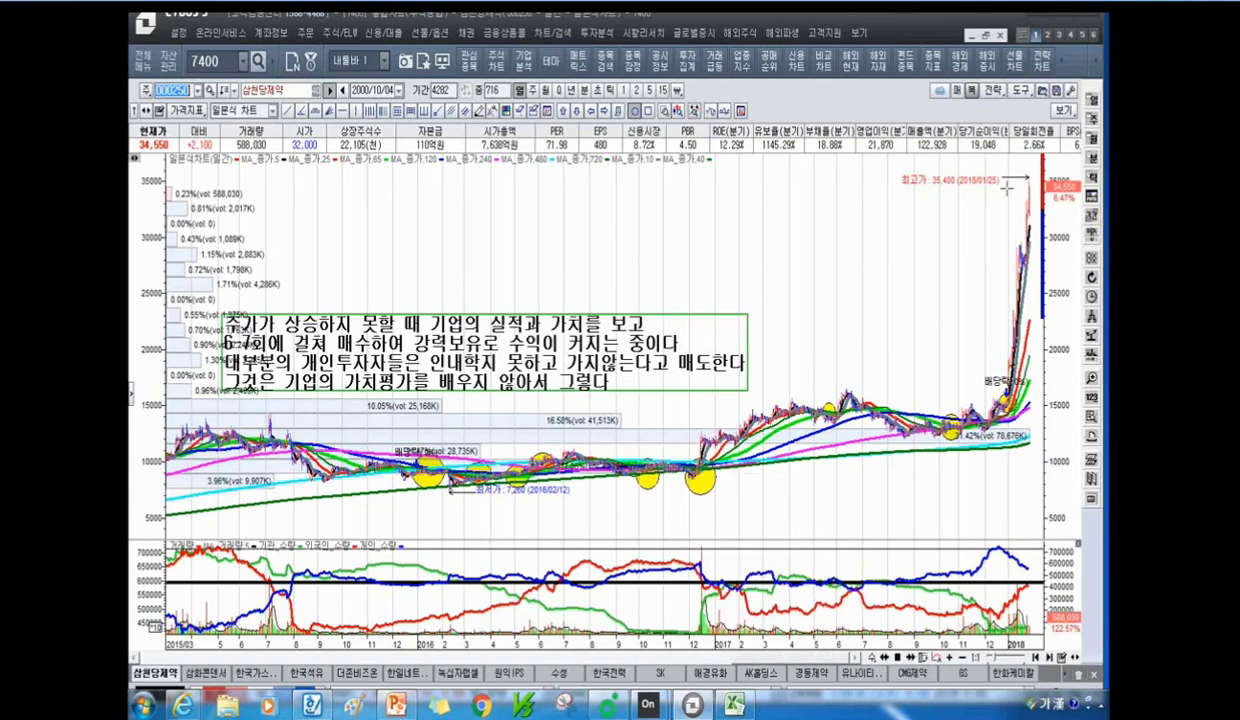
scroll(1008, 257, up, 3)
scroll(1008, 257, up, 3)
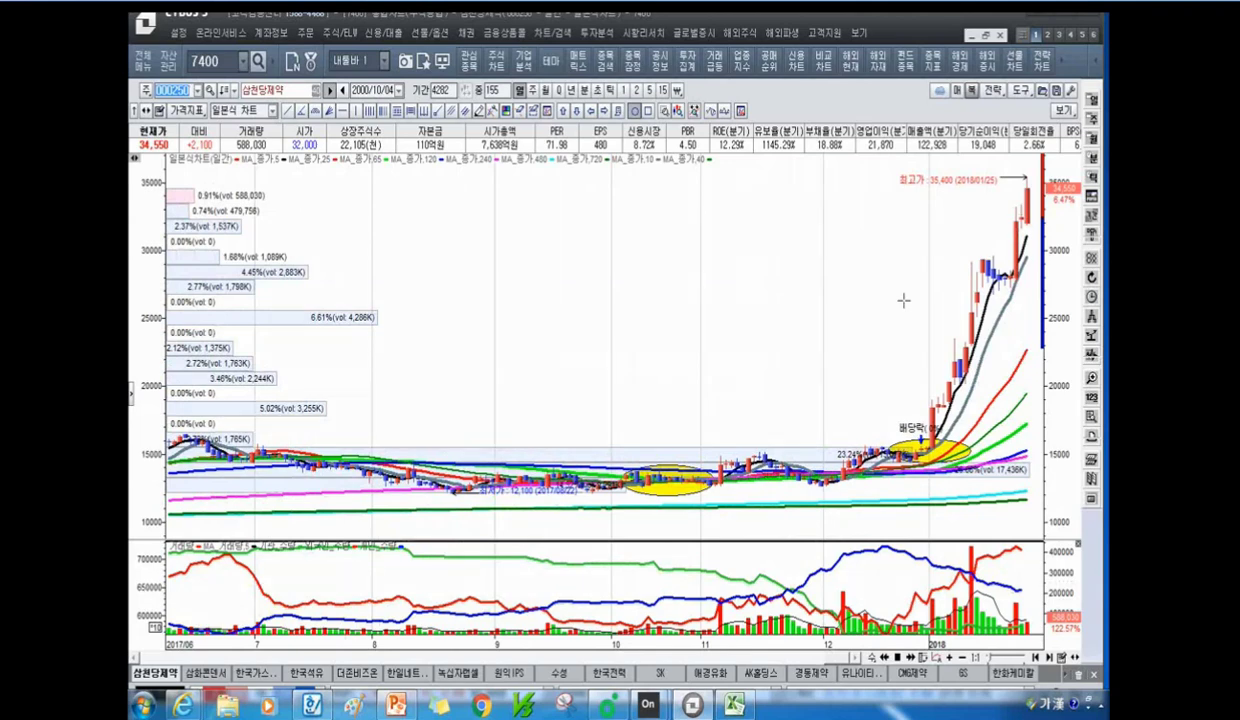
Switch to the PowerPoint presentation and view the portfolio return tables on slides 36, 35 and 37.
click(396, 706)
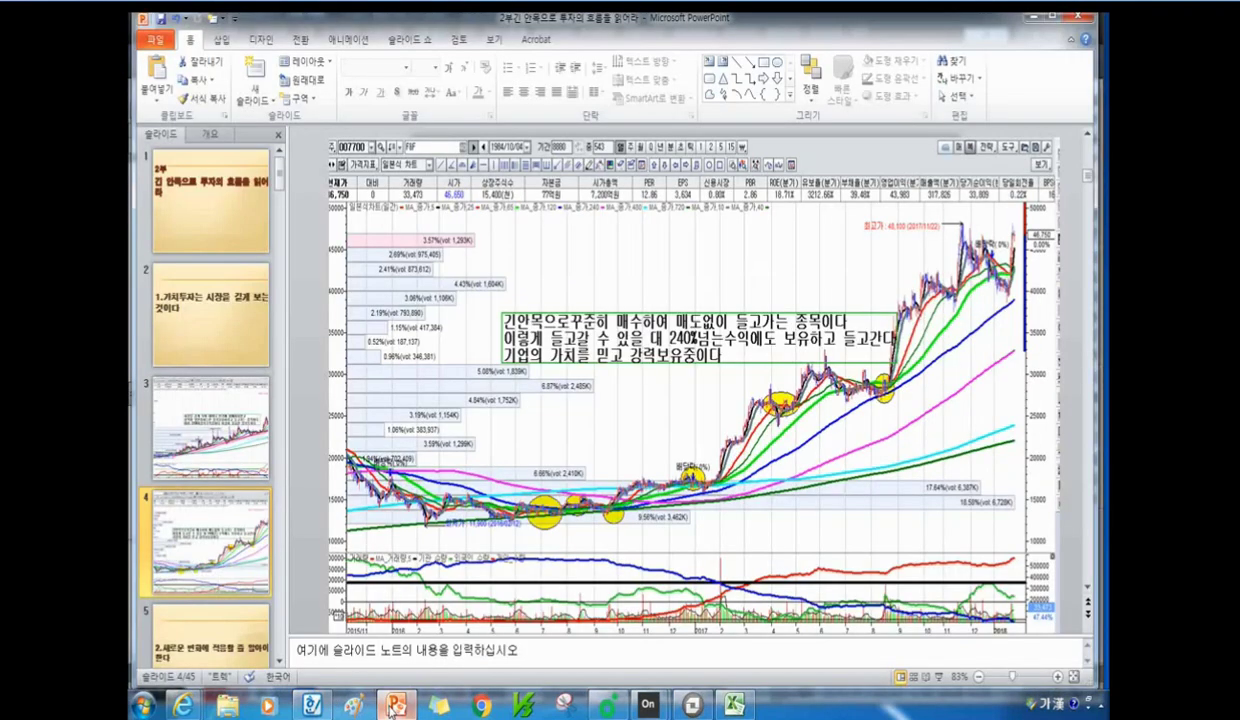
scroll(215, 527, down, 3)
scroll(215, 527, down, 15)
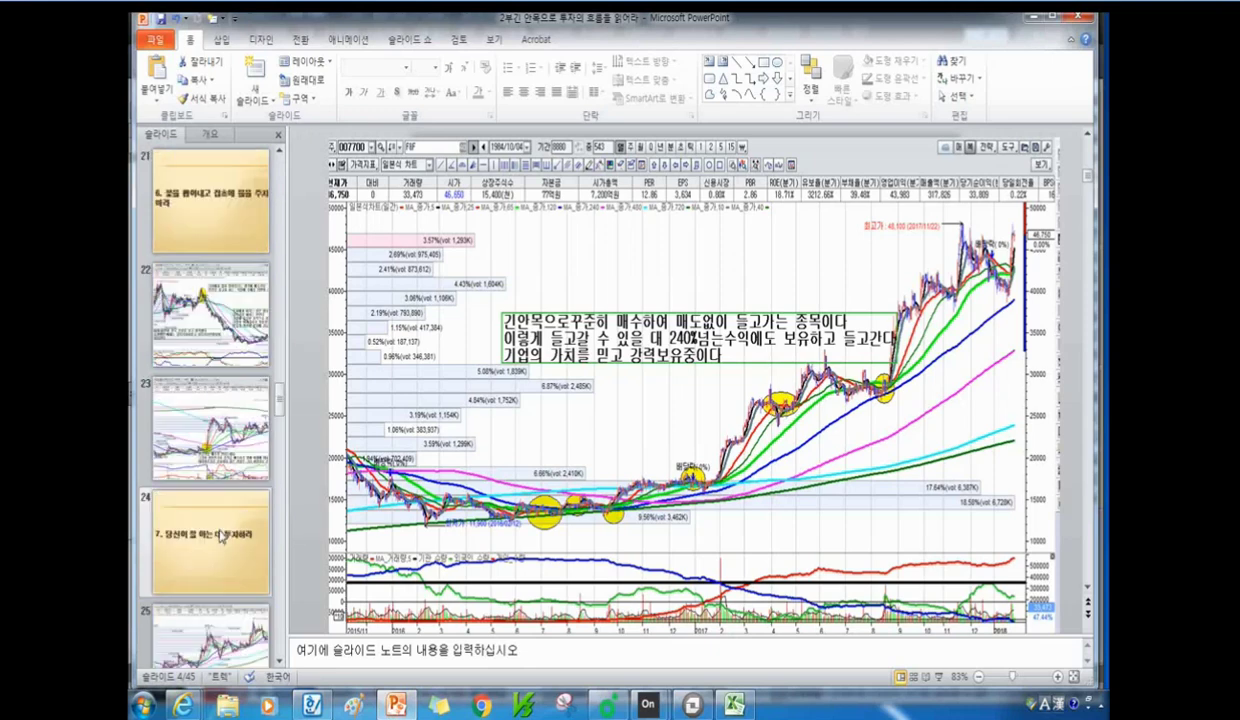
scroll(222, 537, down, 5)
scroll(222, 546, down, 1)
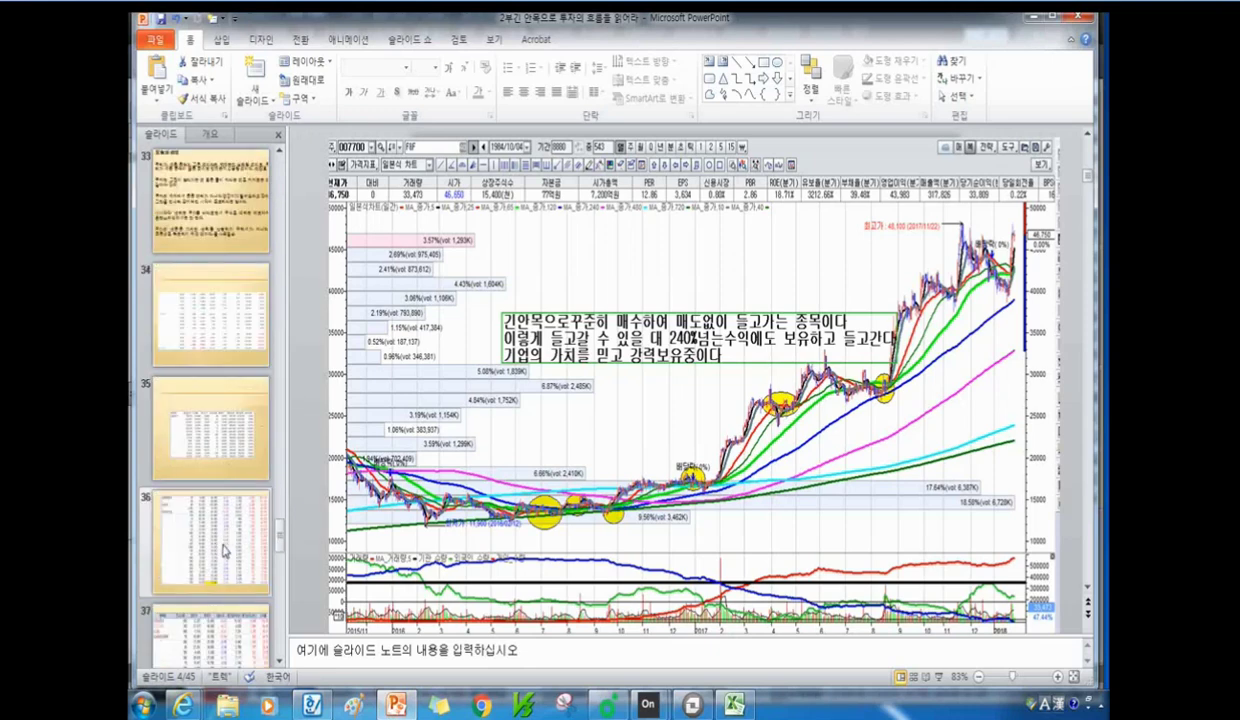
click(224, 547)
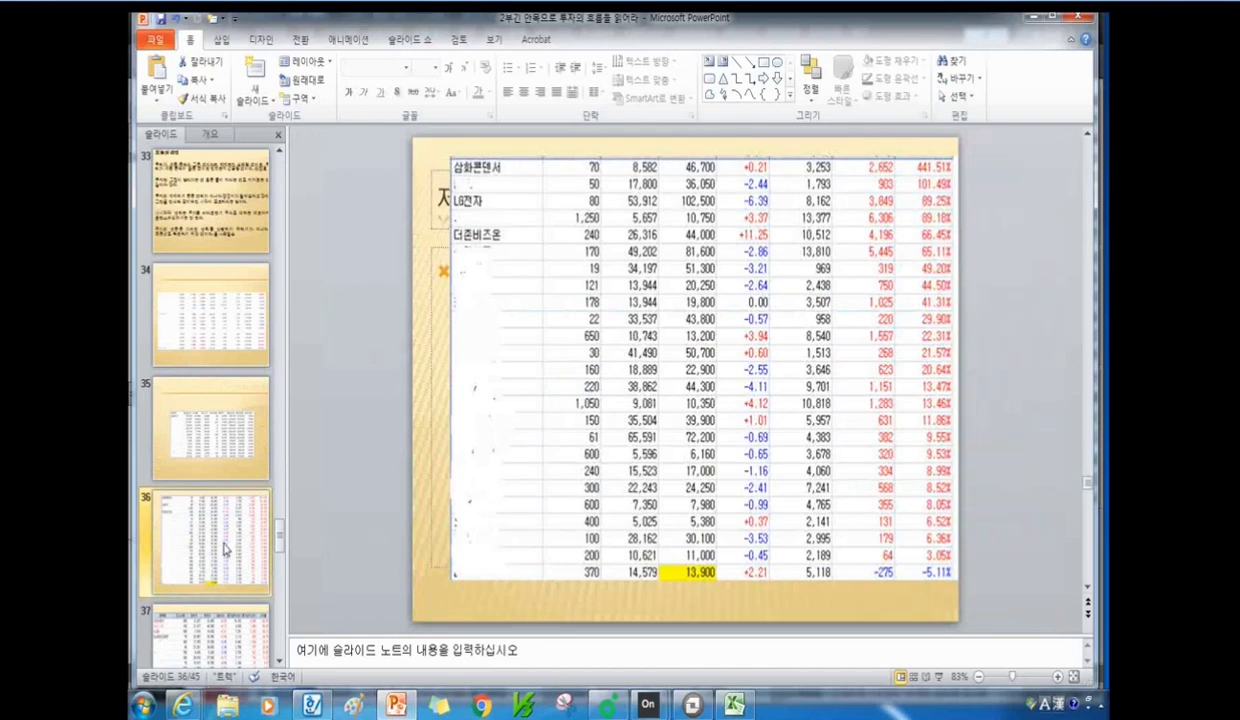
click(214, 441)
scroll(190, 575, down, 1)
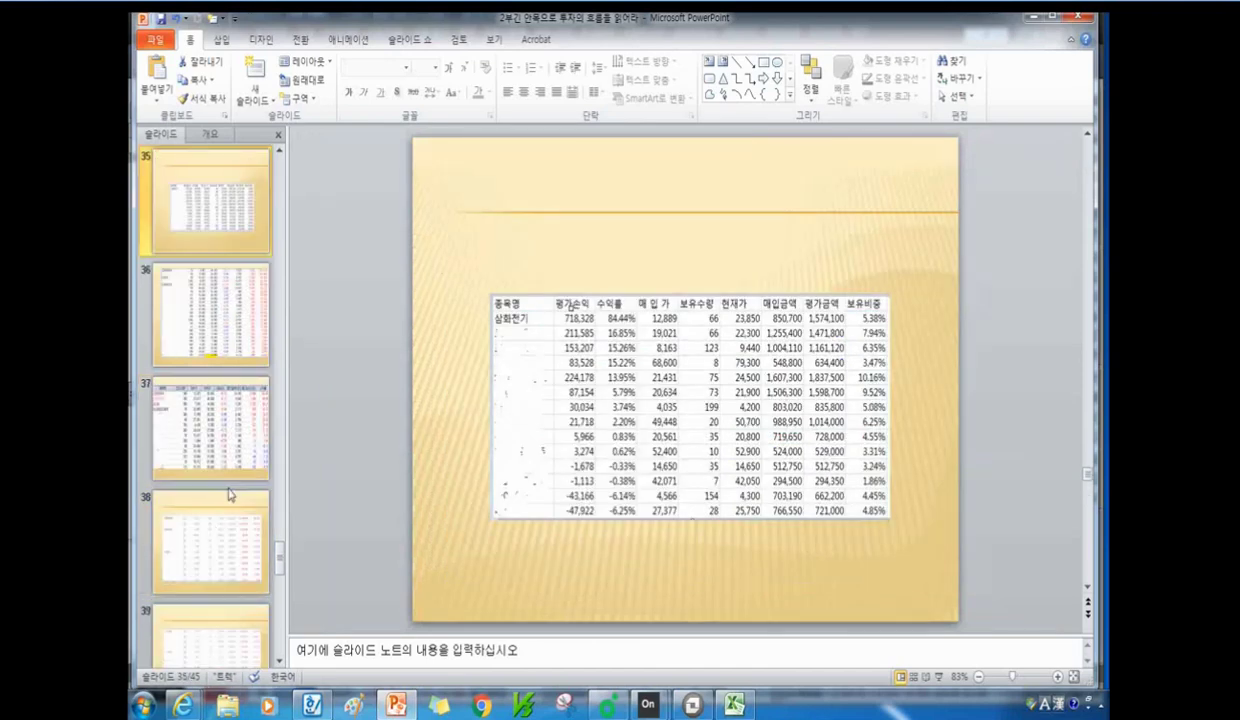
click(222, 452)
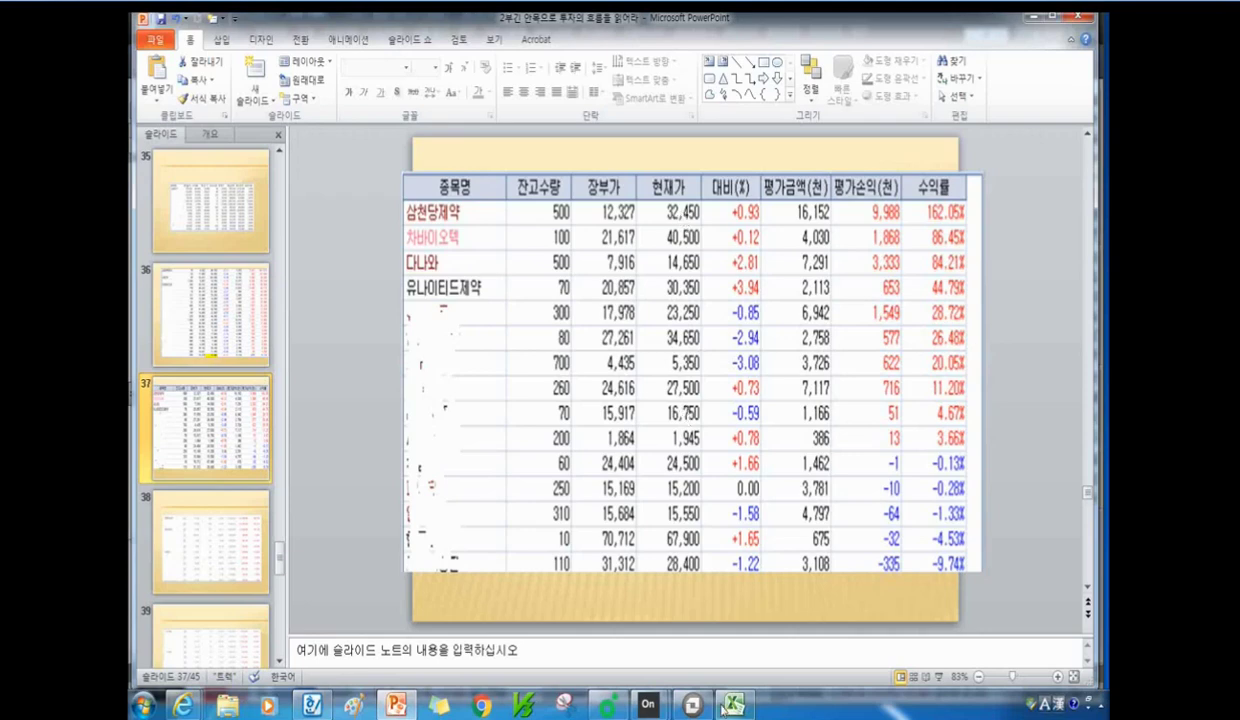
Switch back to the CYBOS 5 charting program and load the daily chart of 일진다이아.
click(648, 705)
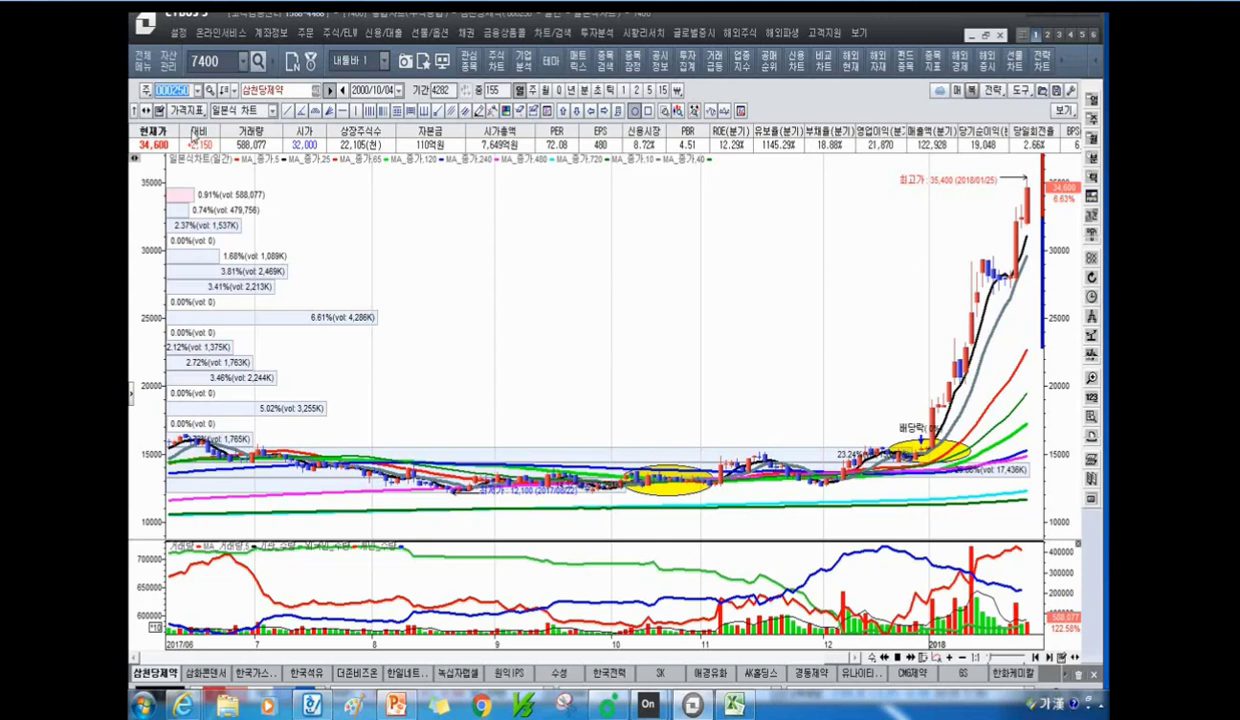
text(일진다이아)
key(Return)
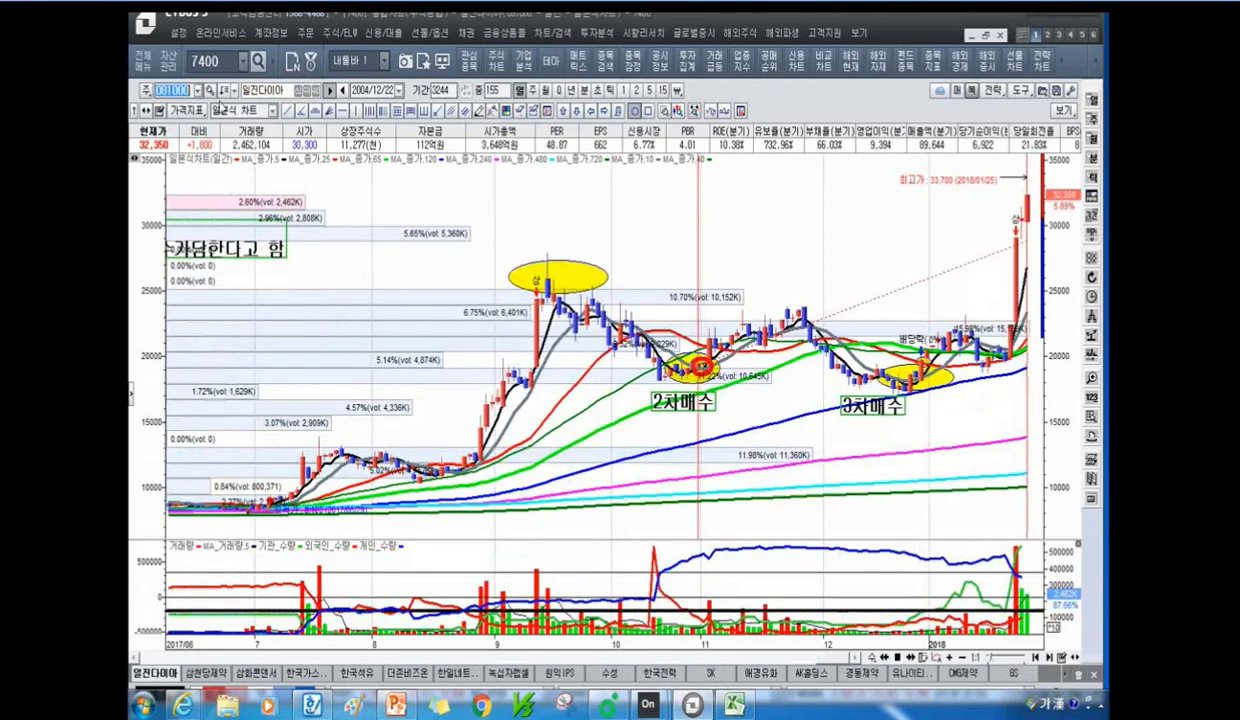
Measure 일진다이아's price change from 2017/10/31 to 2018/01/25 with the price chart interval analysis line.
scroll(645, 377, down, 3)
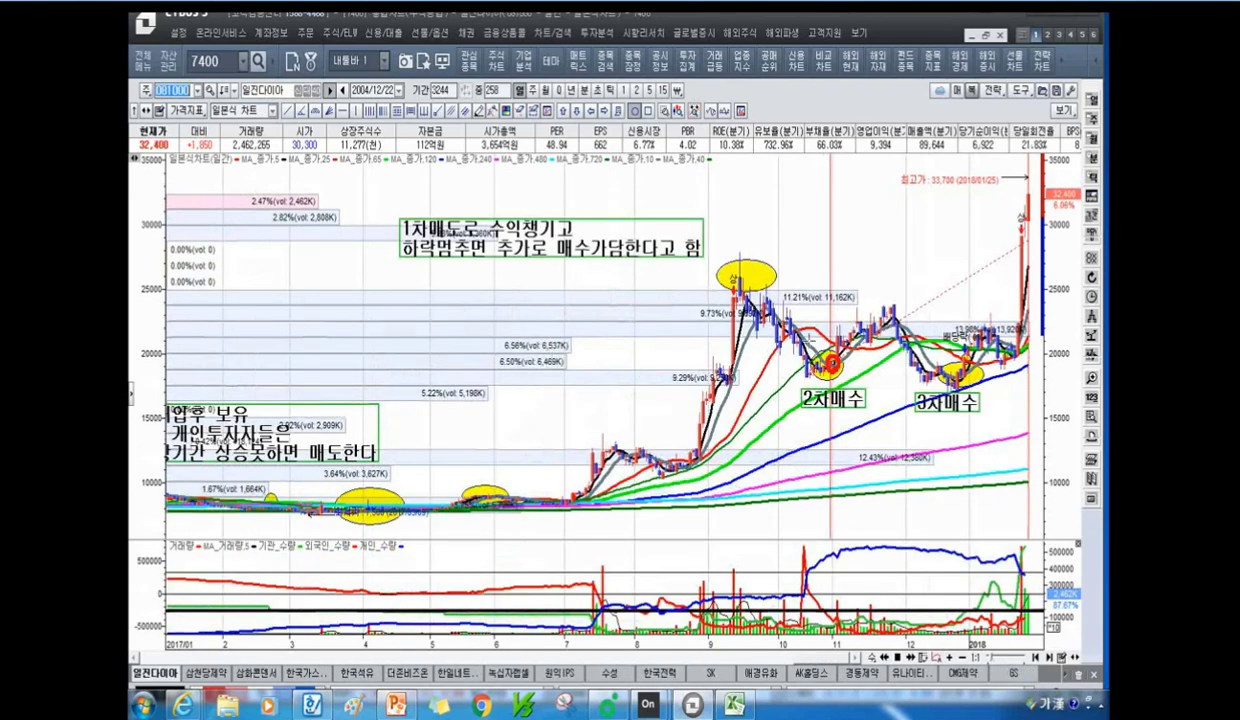
scroll(751, 368, up, 3)
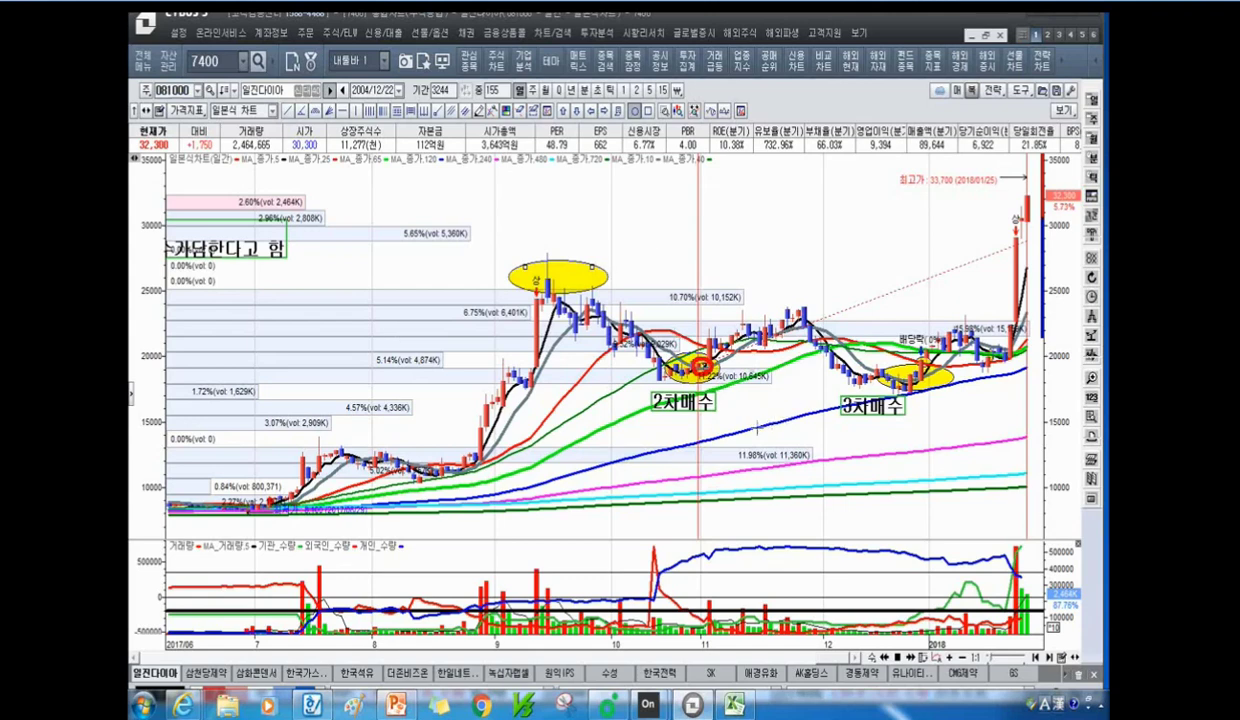
scroll(745, 410, down, 3)
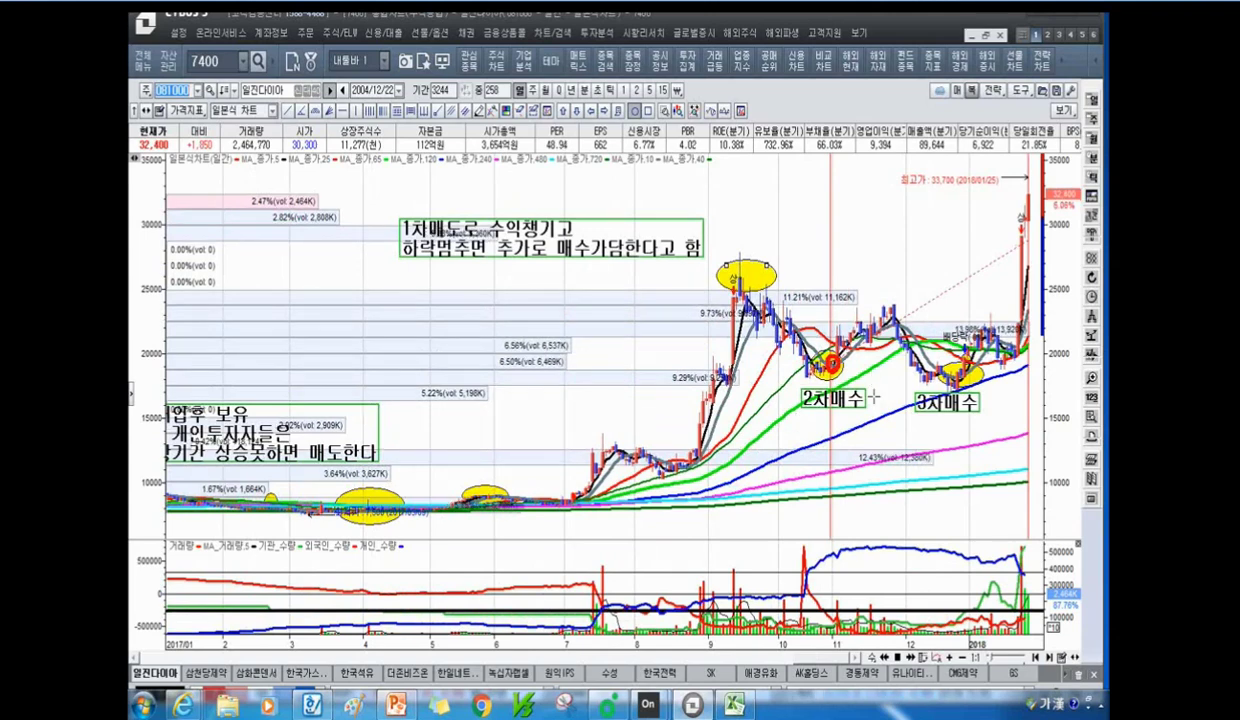
scroll(806, 361, up, 3)
scroll(1010, 193, up, 3)
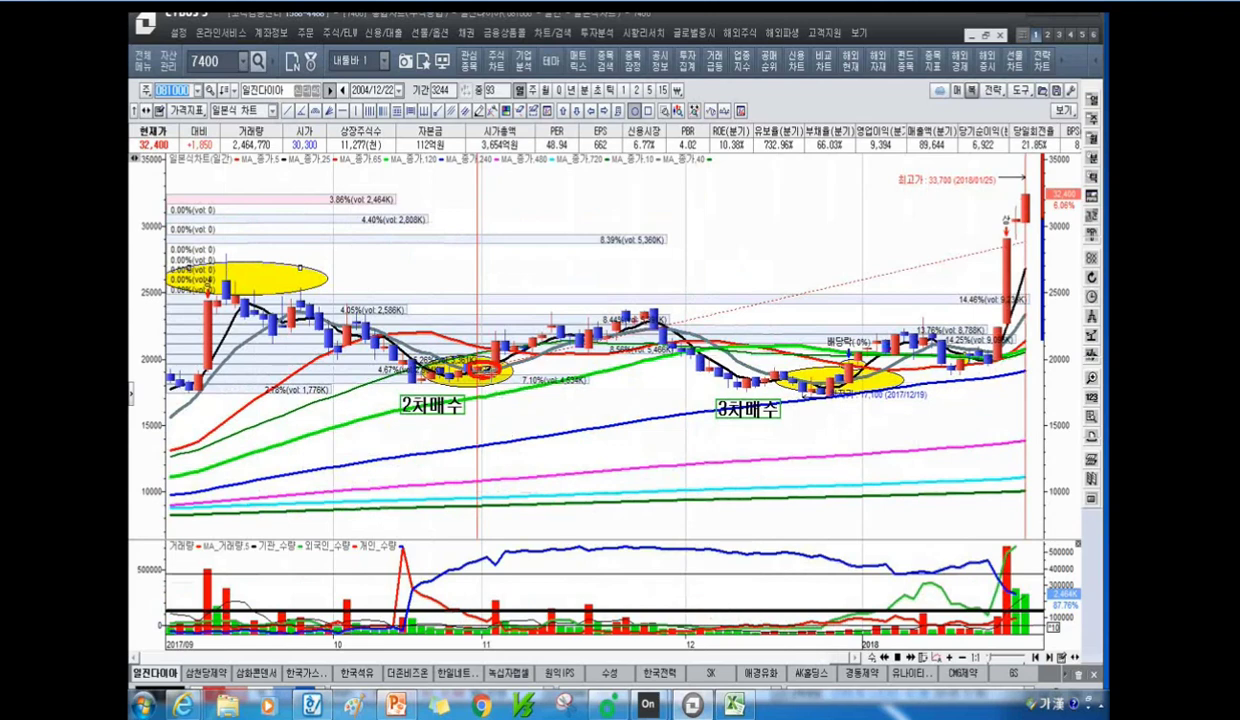
click(424, 111)
click(646, 450)
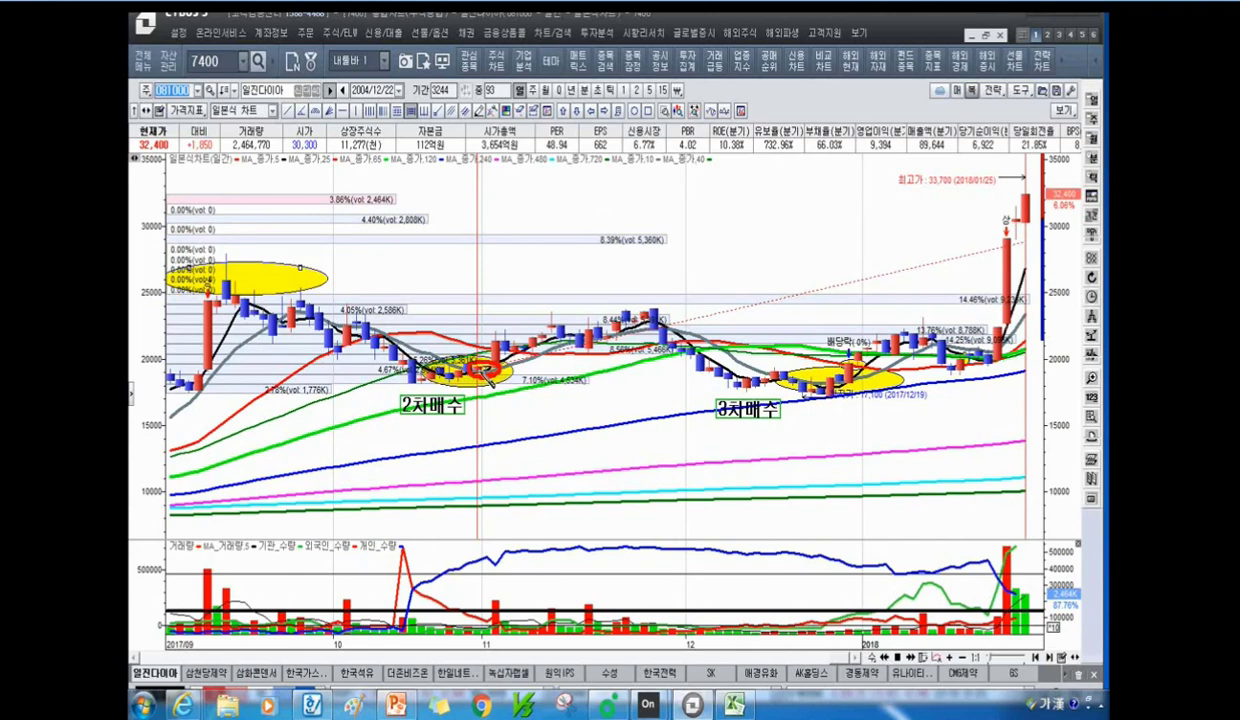
click(547, 367)
drag(547, 367, 1028, 208)
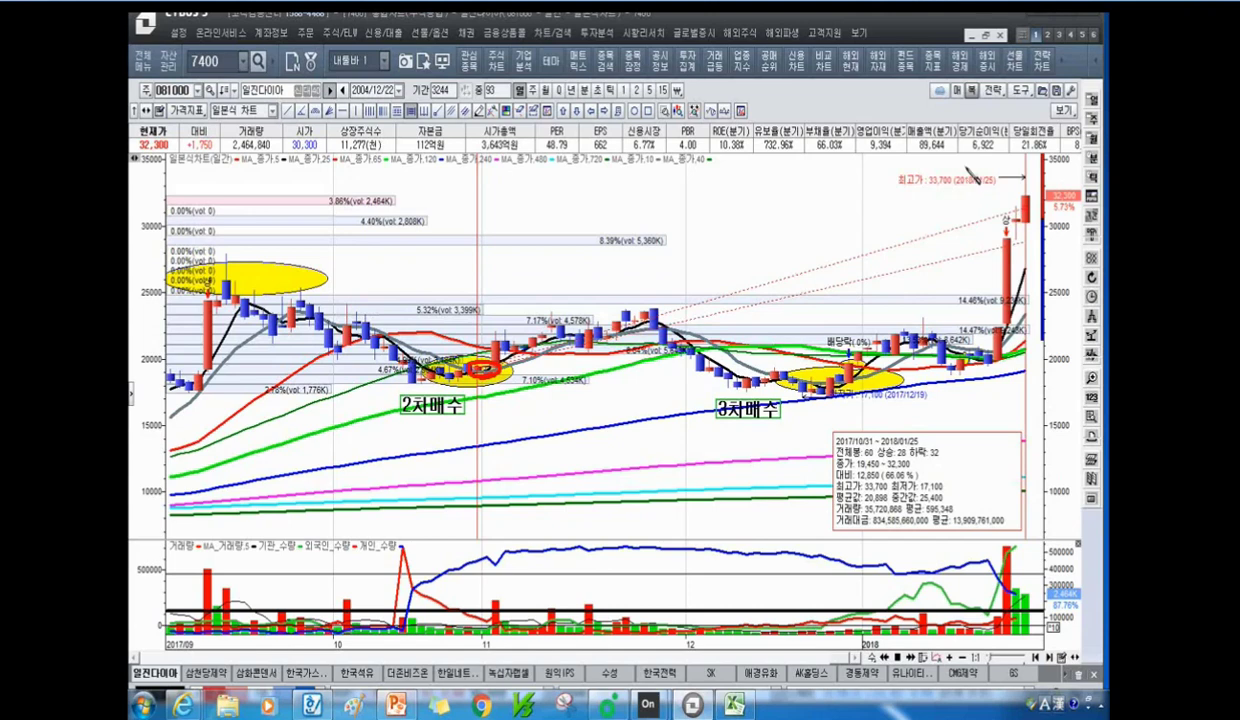
scroll(820, 412, down, 3)
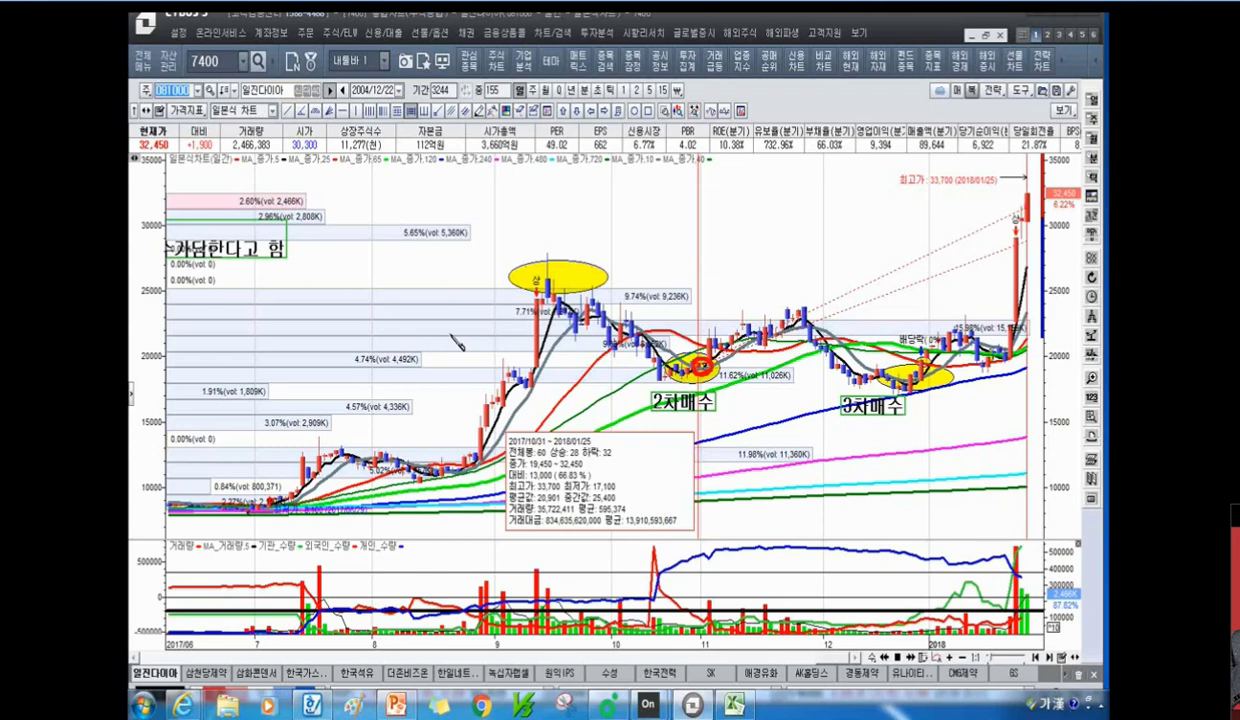
Load the daily chart of 셀트리온 by searching for the company name.
key(Hangul)
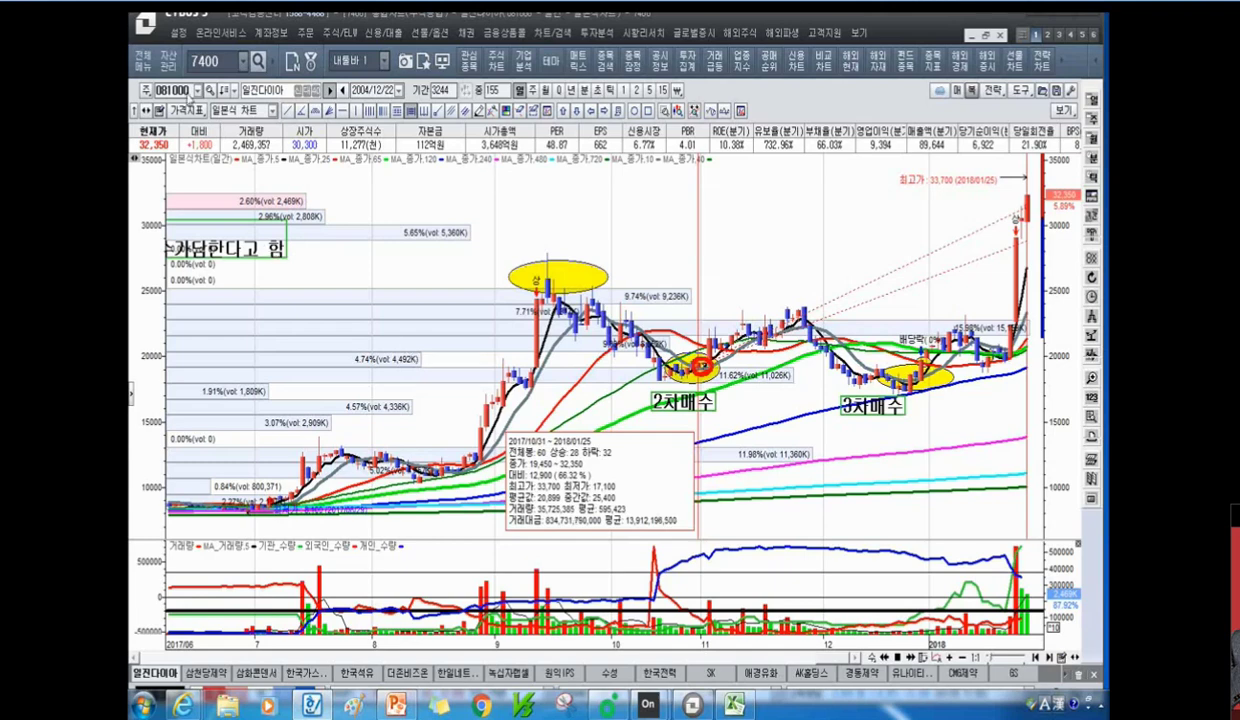
click(186, 92)
text(셀트리온)
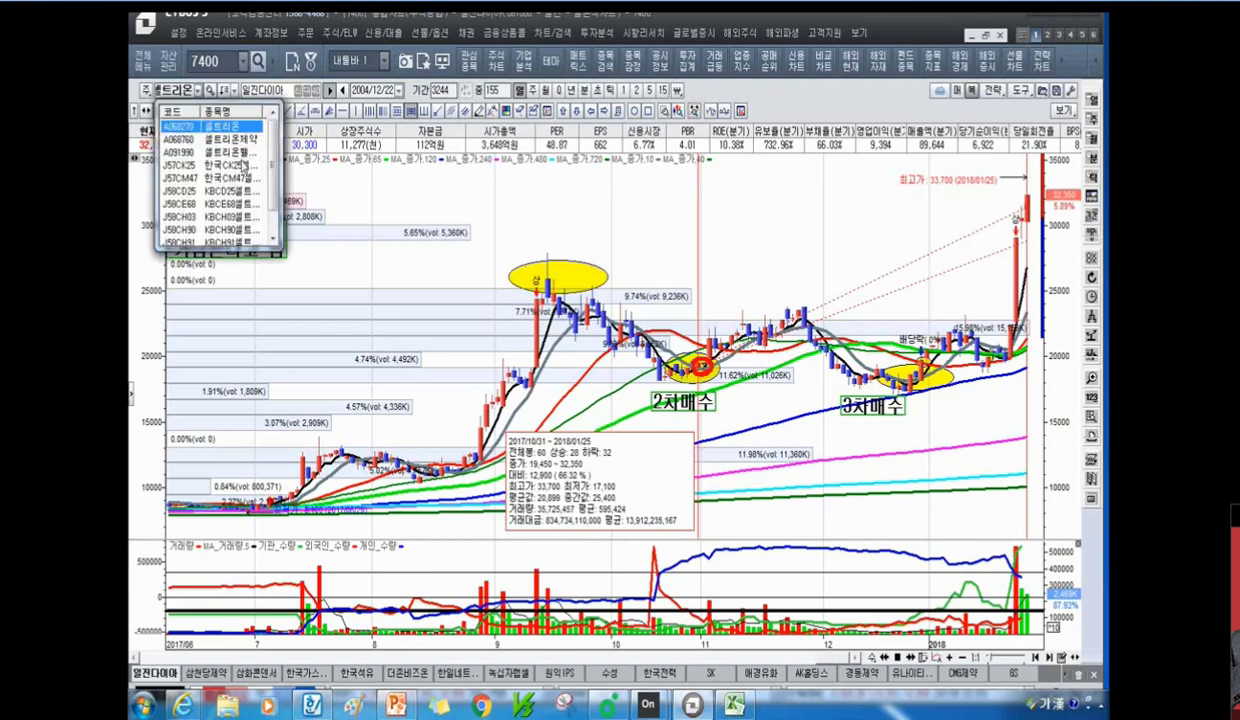
key(Down)
key(Up)
key(Return)
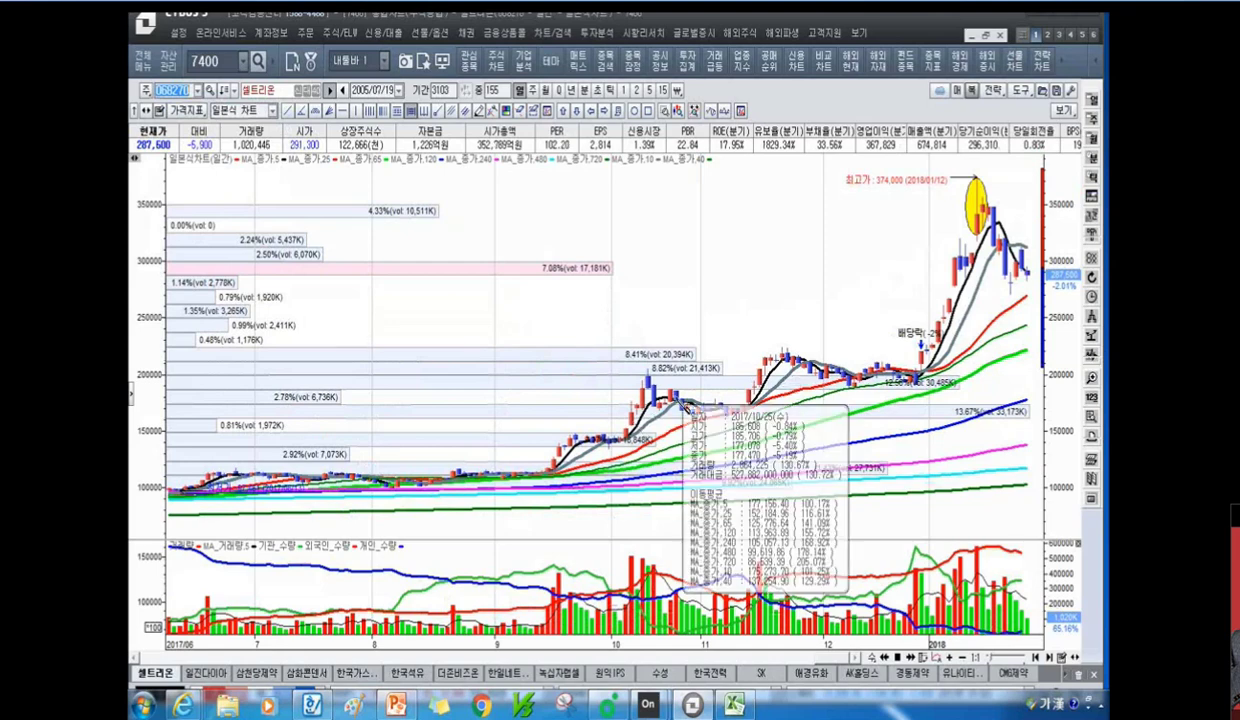
Circle 셀트리온's October 2017 peak with a yellow ellipse and mark its January 2018 high with a flat horizontal ellipse.
click(633, 110)
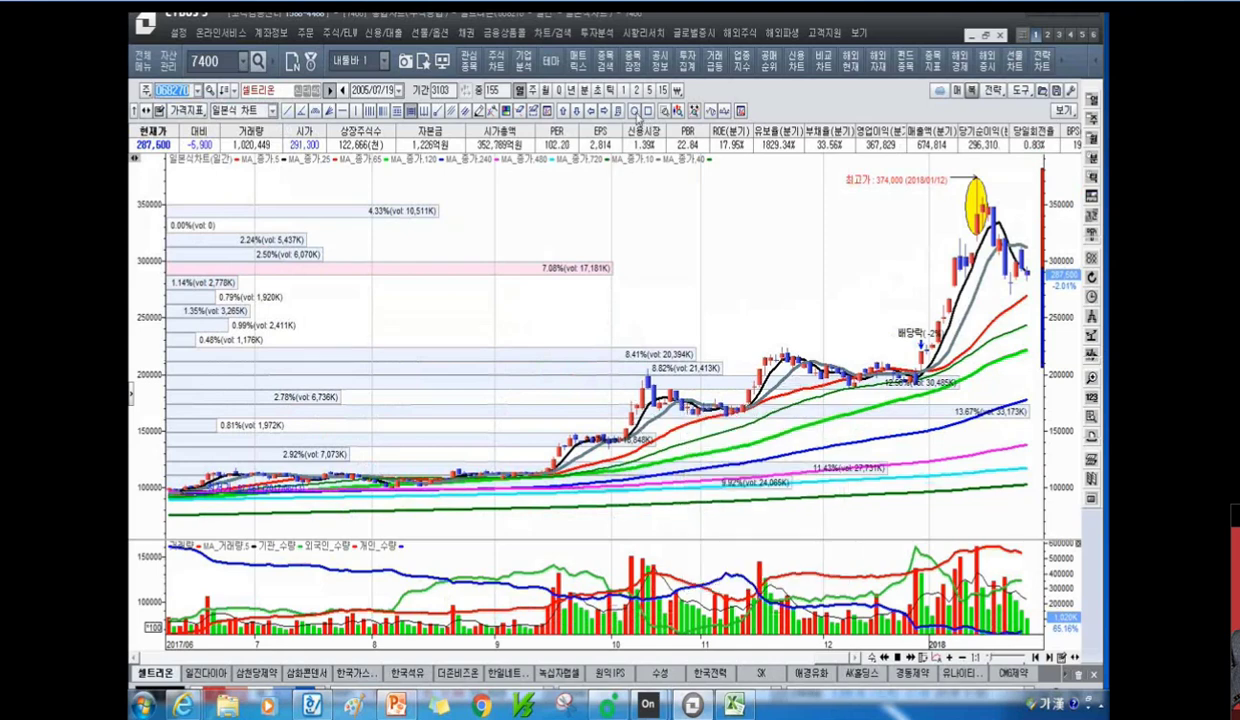
drag(620, 360, 697, 410)
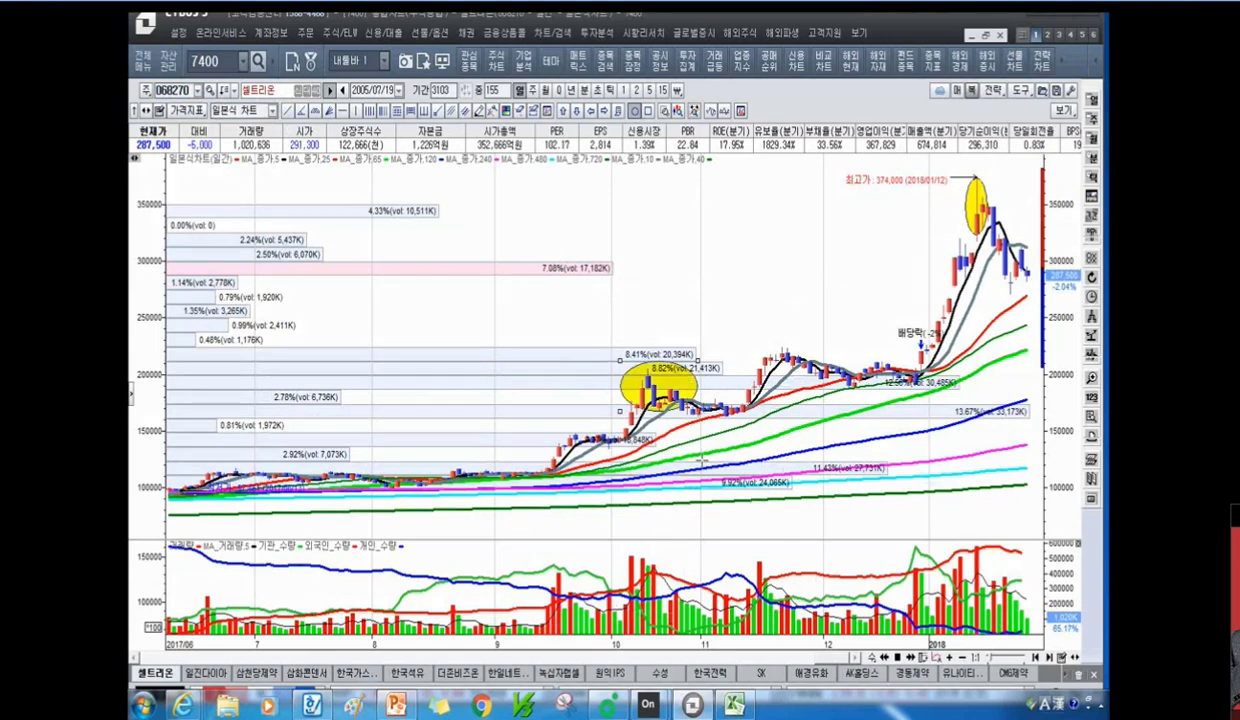
scroll(680, 447, down, 3)
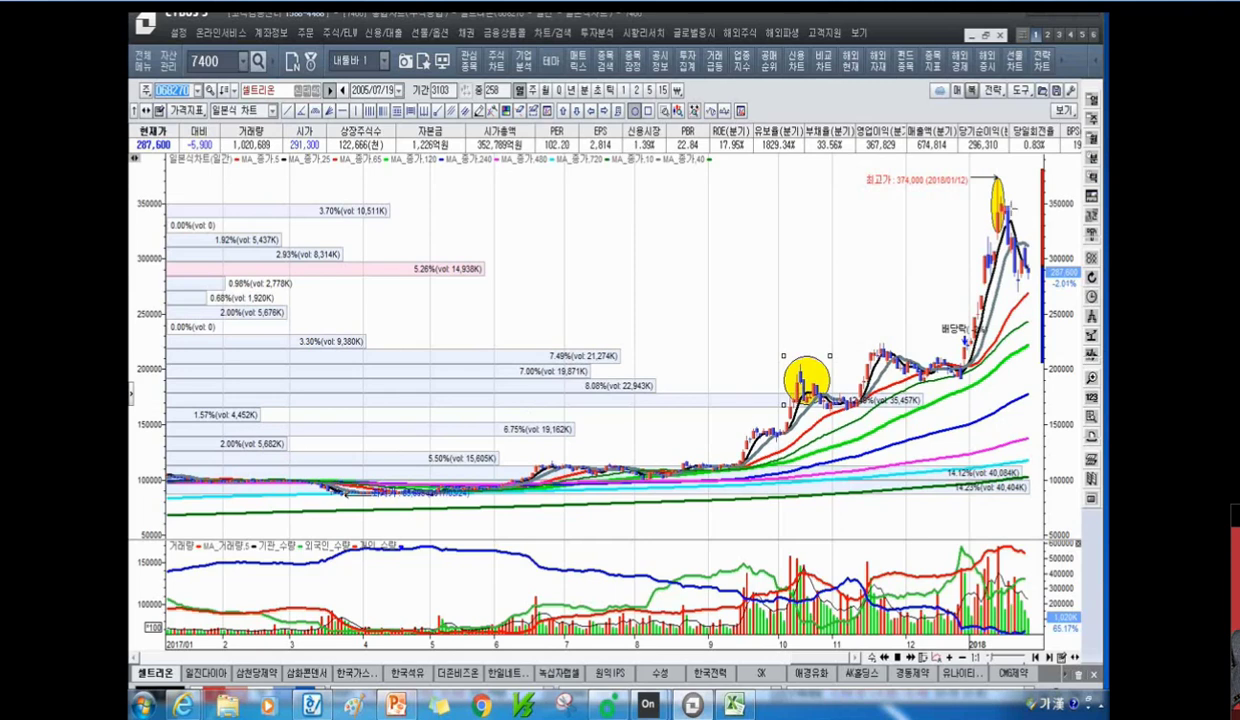
click(997, 183)
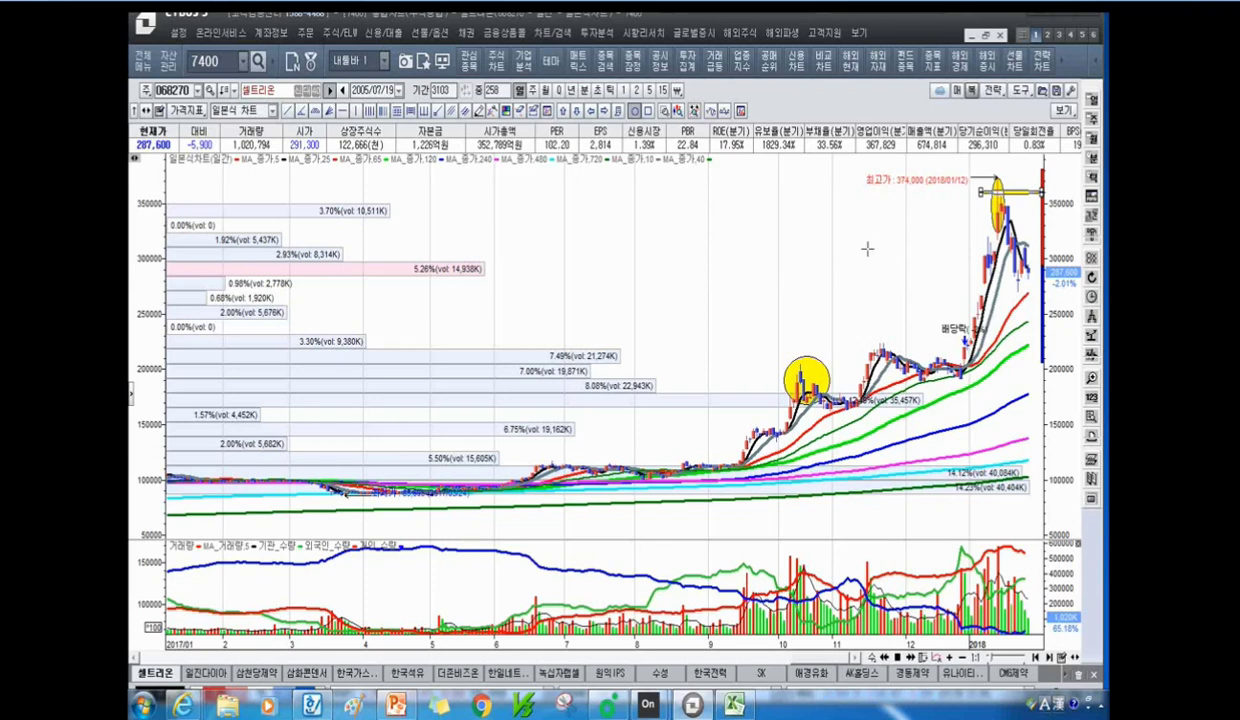
Search for 원익 and load the daily chart of 원익IPS.
click(173, 91)
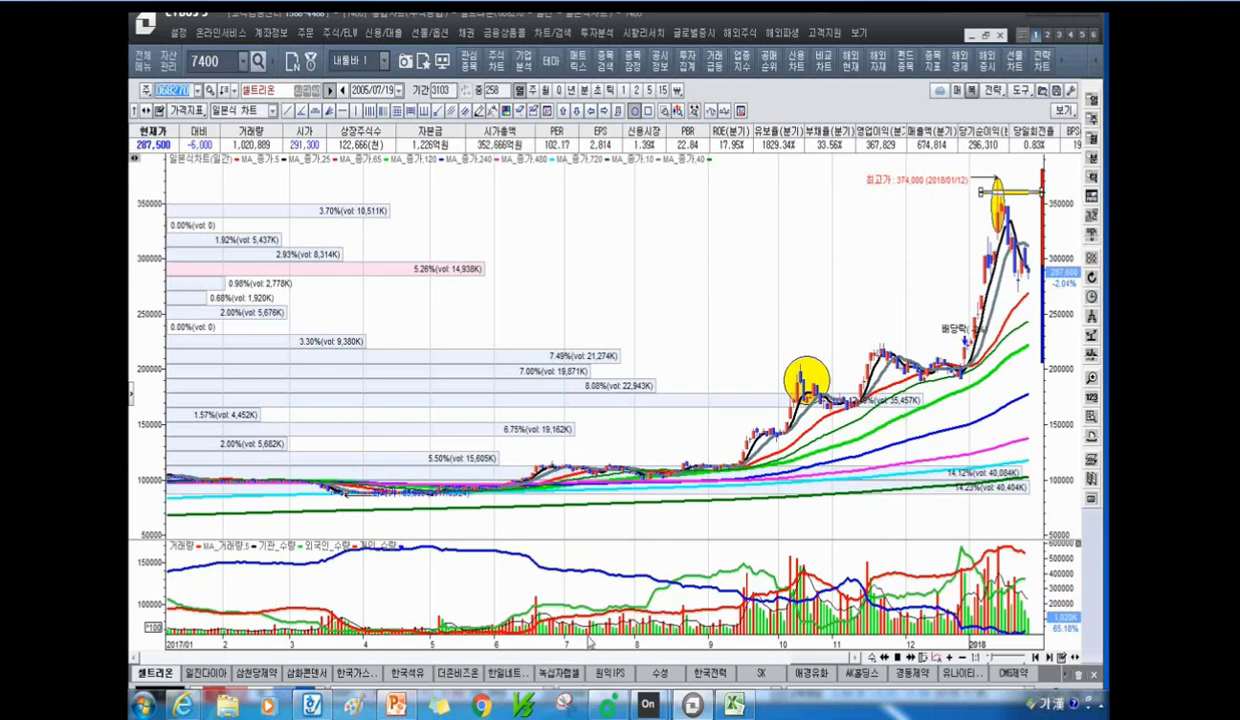
mouse_move(597, 612)
mouse_move(396, 705)
text(원익)
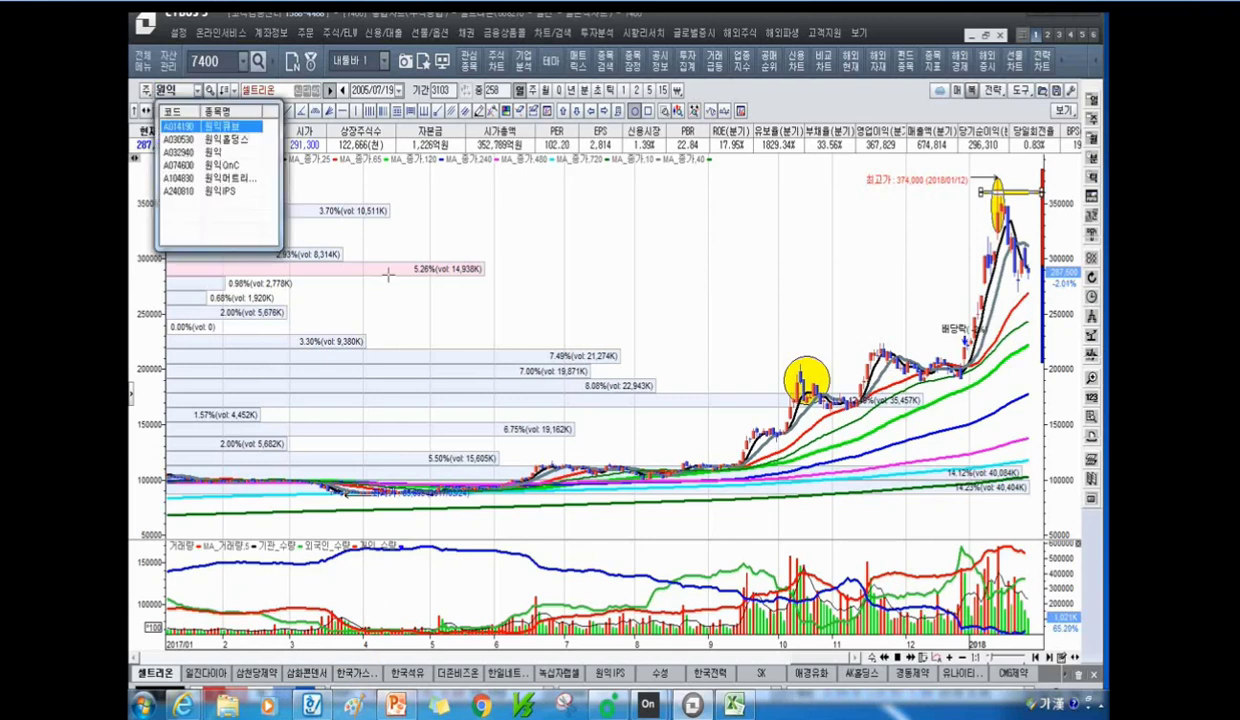
click(222, 190)
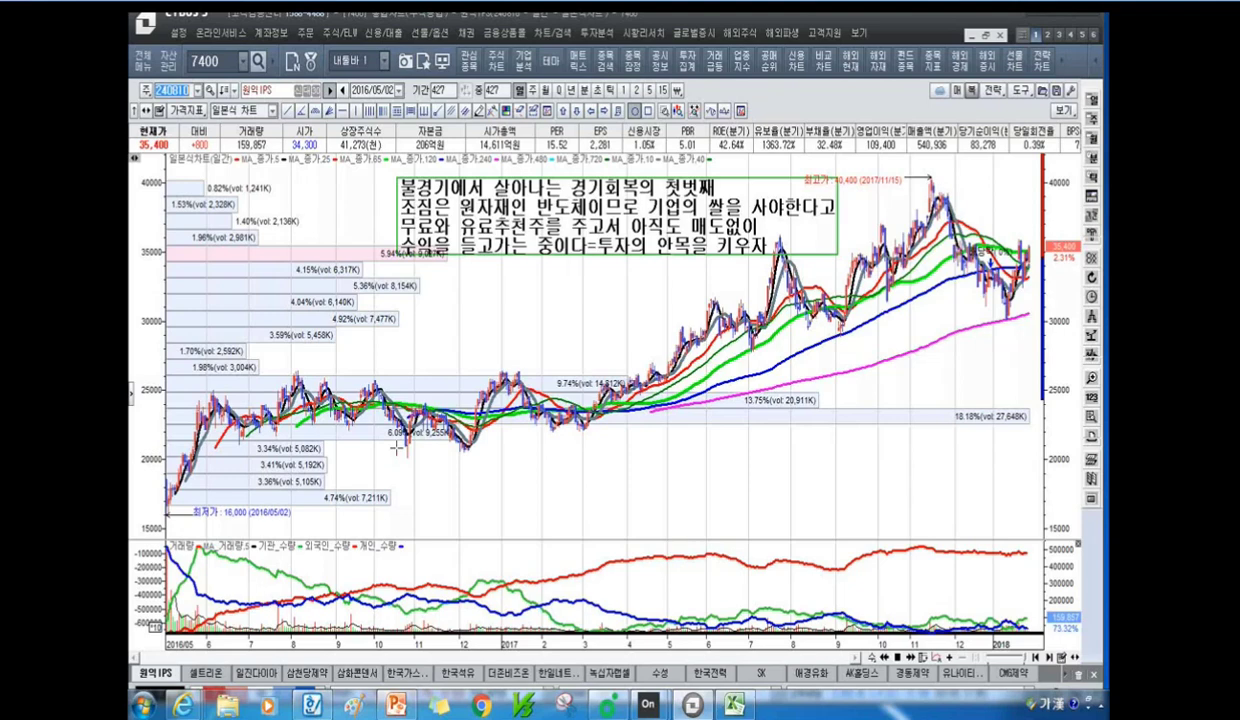
Mark 원익IPS's late-2016 lows, the level beneath them, the mid-2016 to March 2017 sideways range and the November 2017 peak with yellow ellipses.
drag(386, 422, 434, 462)
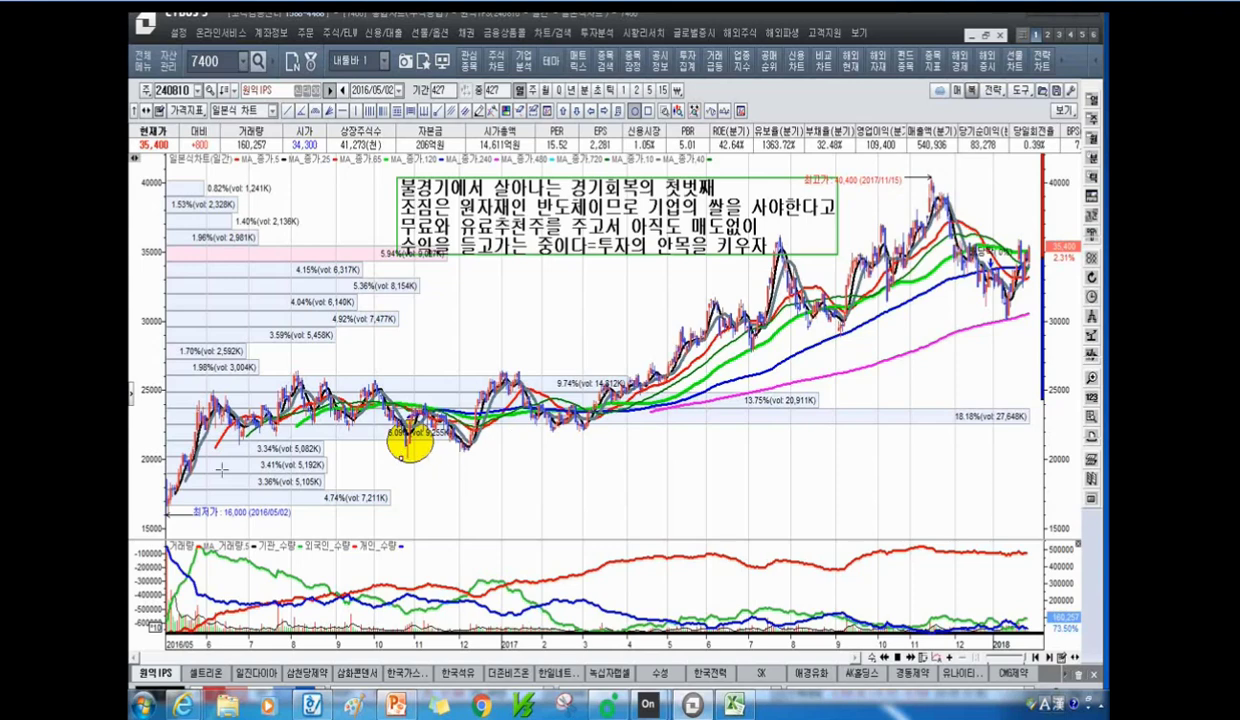
drag(453, 465, 172, 465)
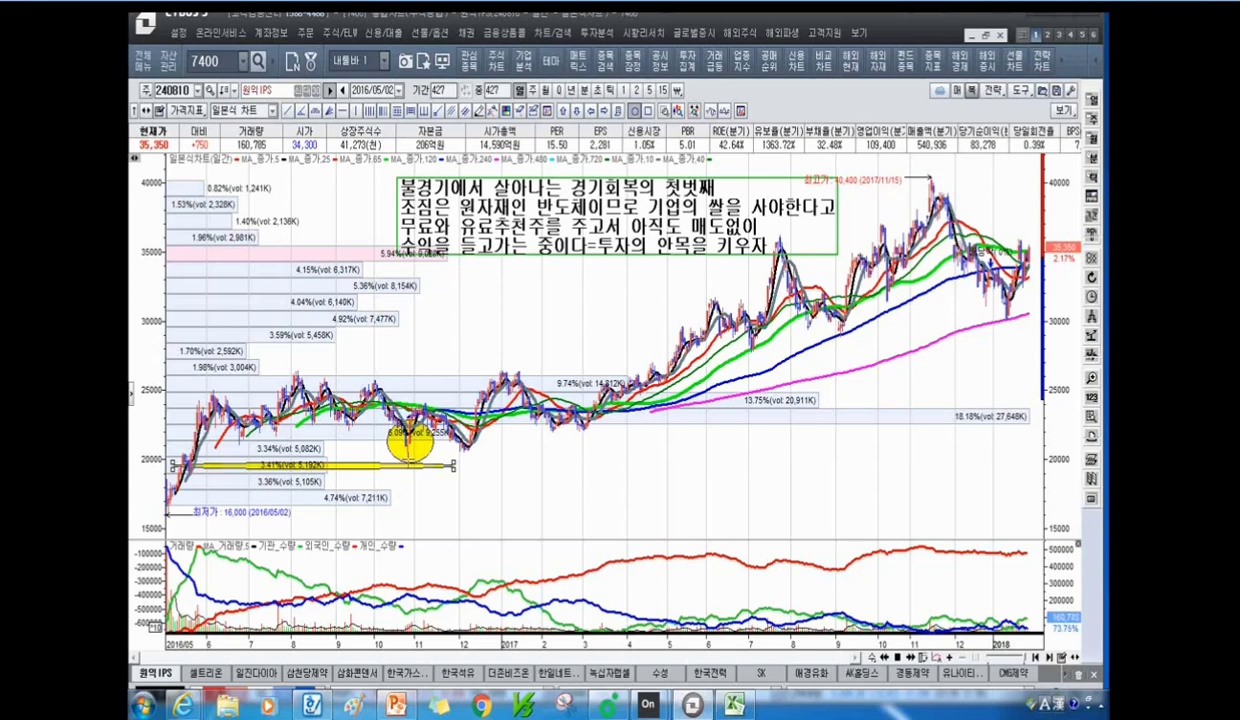
click(406, 444)
drag(457, 437, 489, 463)
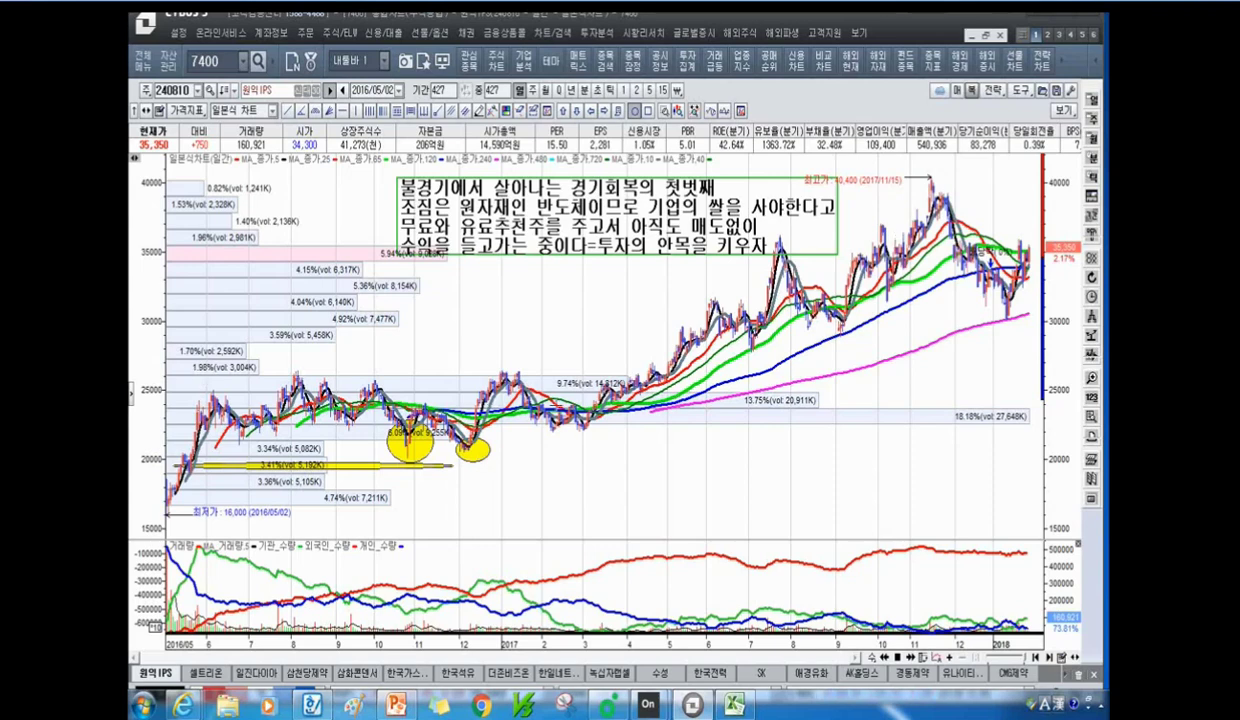
drag(195, 378, 581, 452)
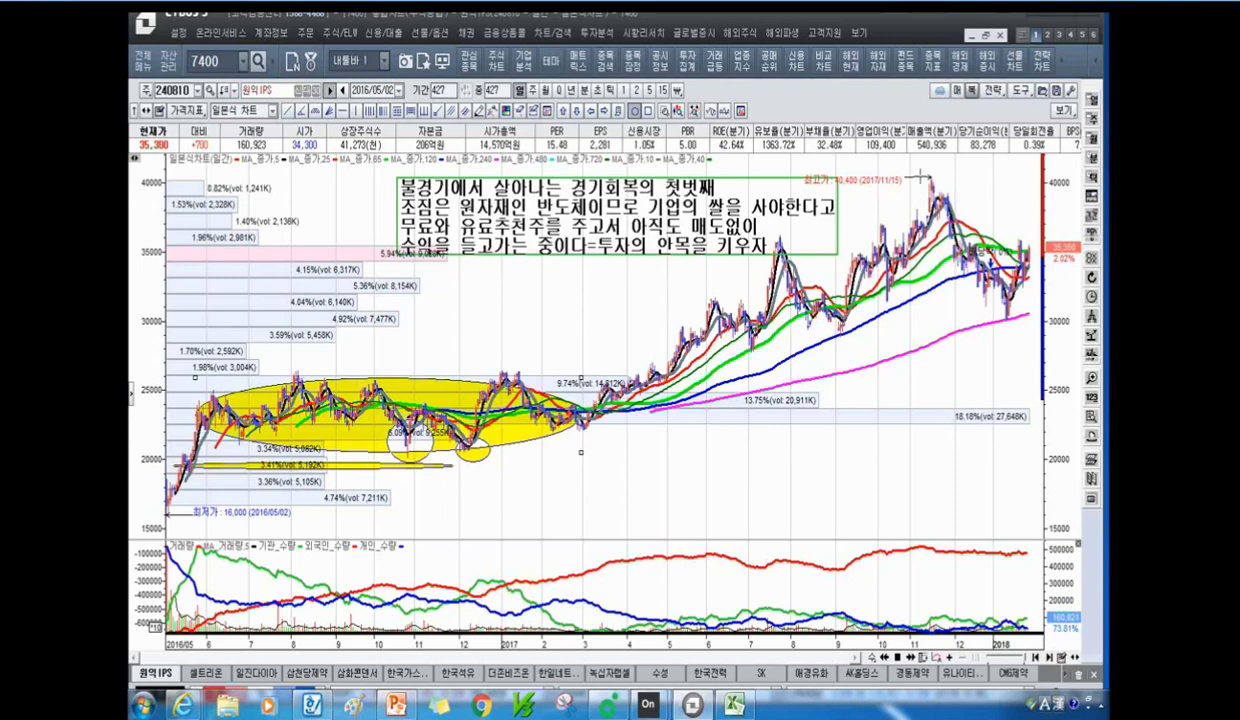
drag(918, 168, 963, 212)
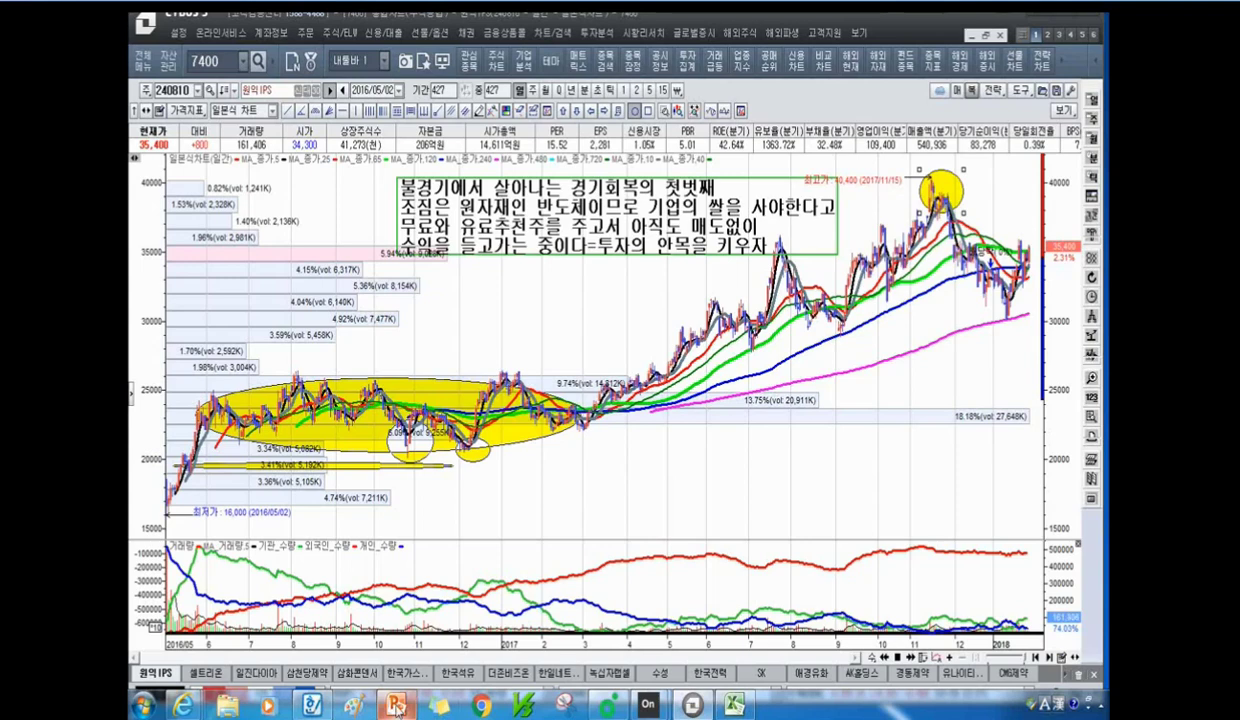
Switch to the PowerPoint presentation to view the portfolio return table on slide 37, and return to the CYBOS 5 charts.
click(692, 705)
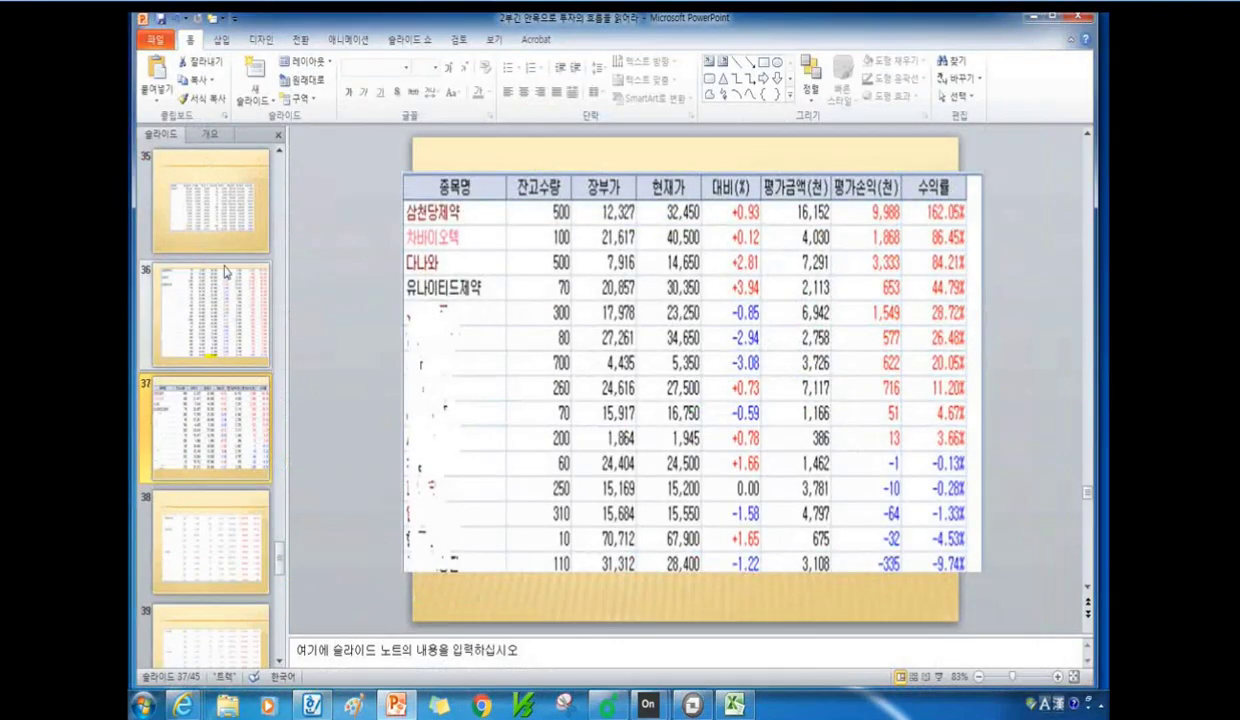
scroll(235, 290, up, 5)
scroll(222, 260, up, 7)
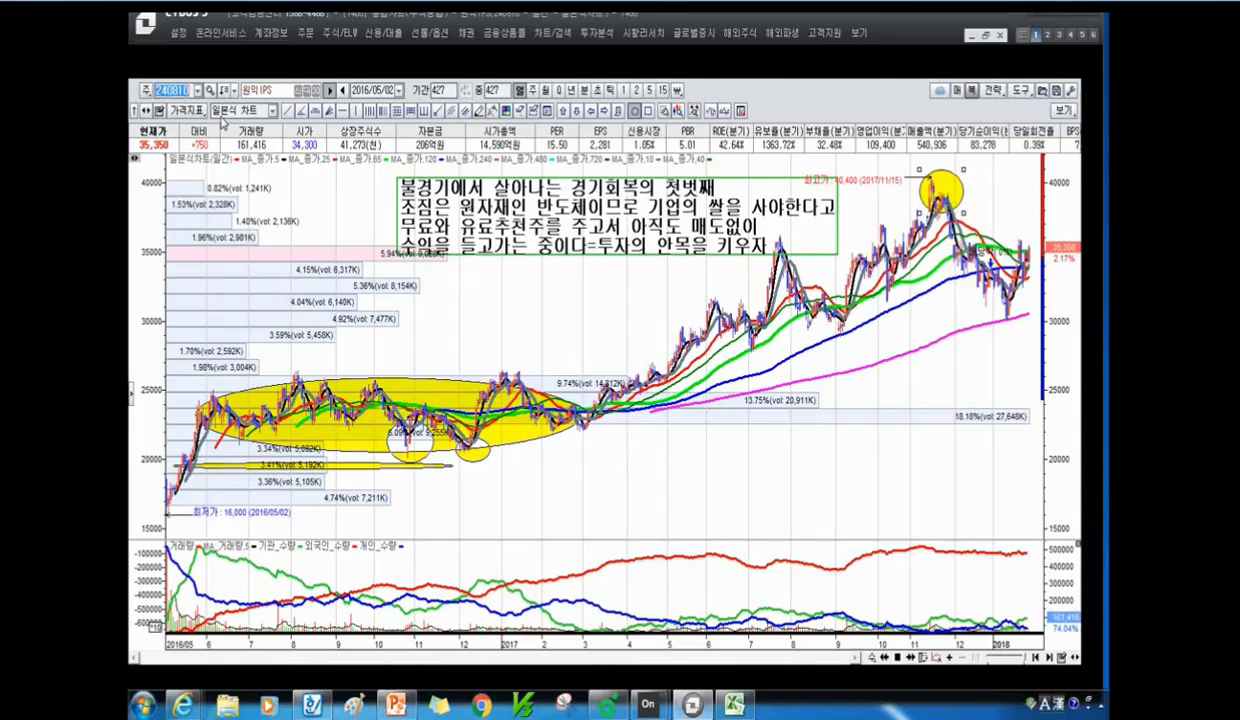
Load the daily chart of 고영 by searching for the company name.
text(rㄴ영)
key(BackSpace)
key(BackSpace)
key(BackSpace)
text(고ㅇ)
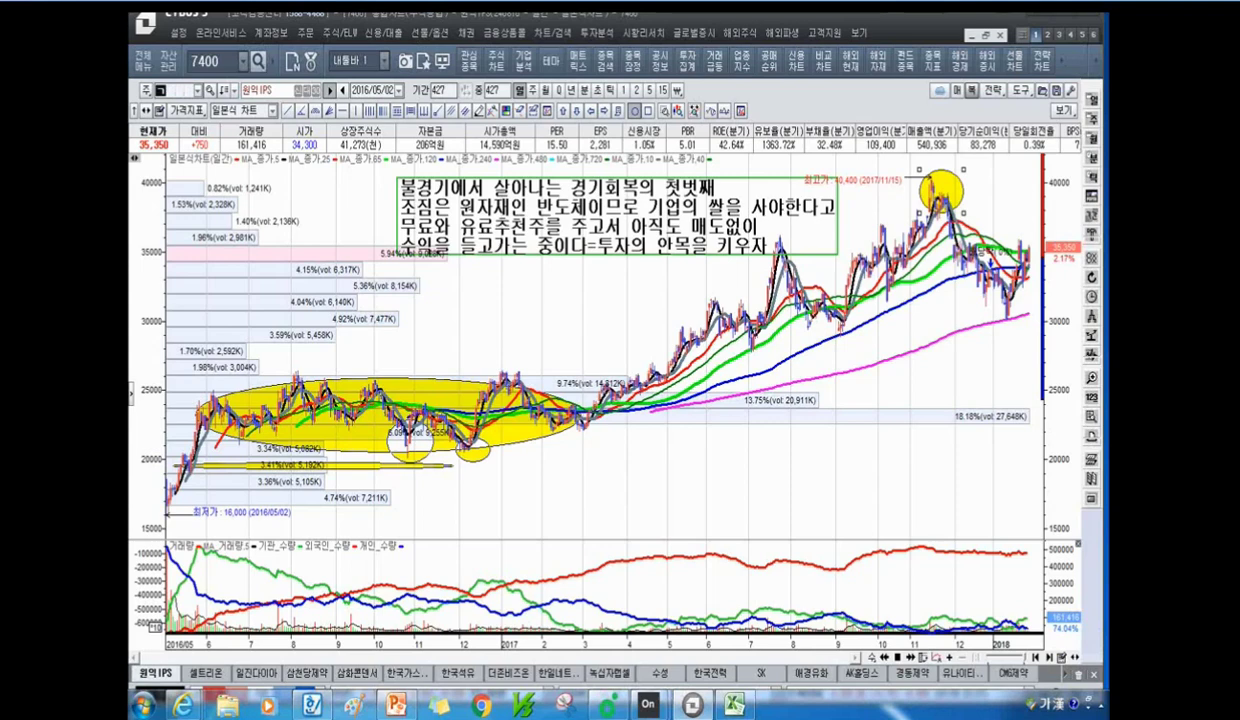
text(ㅕㅇ)
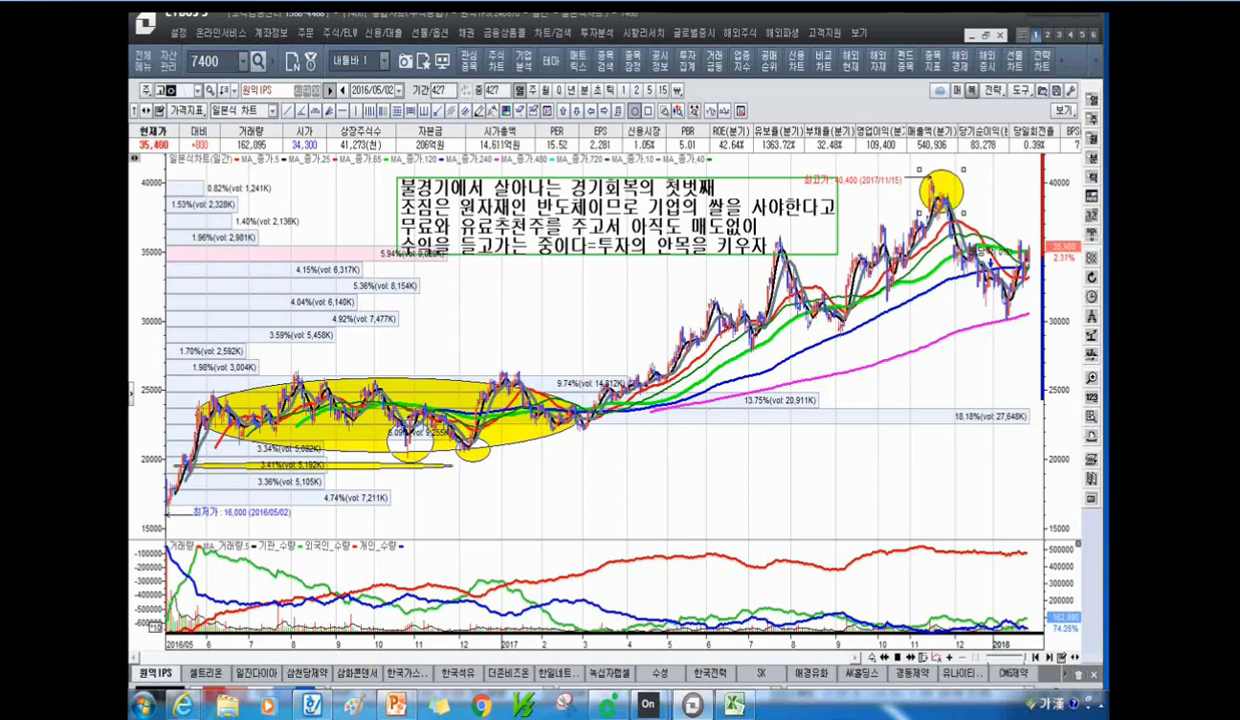
key(Return)
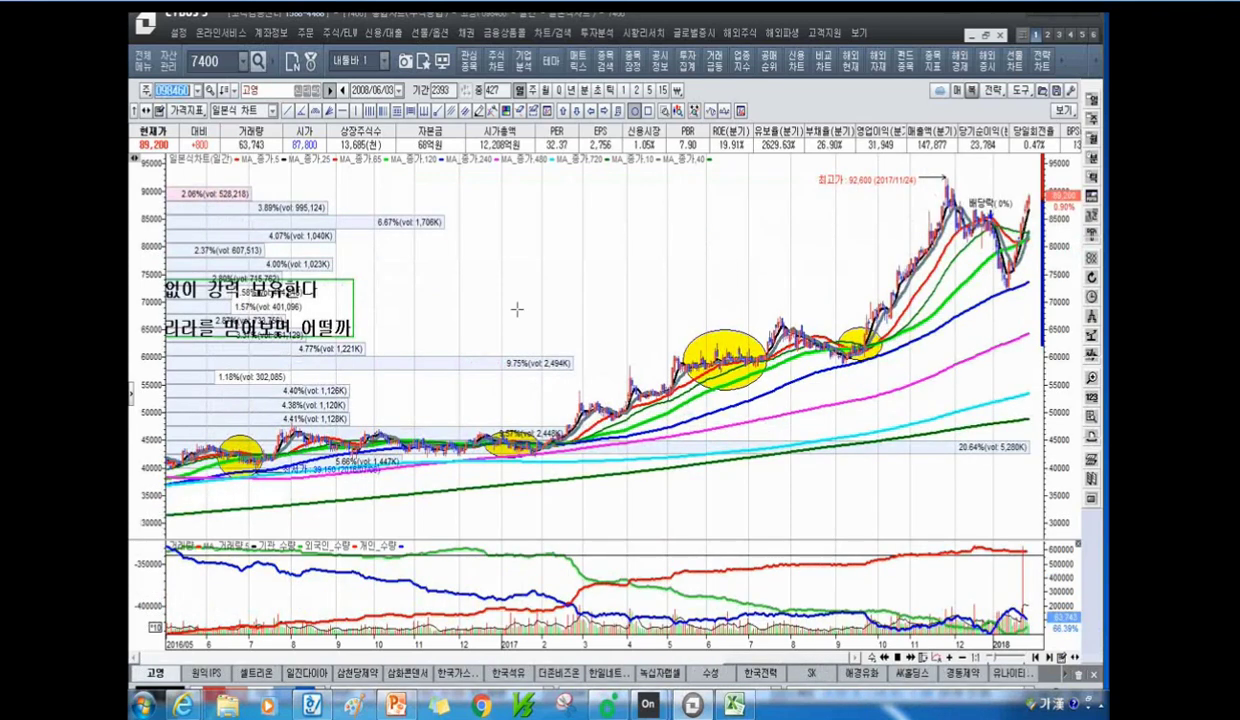
Examine 고영's price trend over shorter and longer chart periods, from September 2017 back to June 2008.
scroll(858, 378, up, 5)
scroll(858, 378, up, 3)
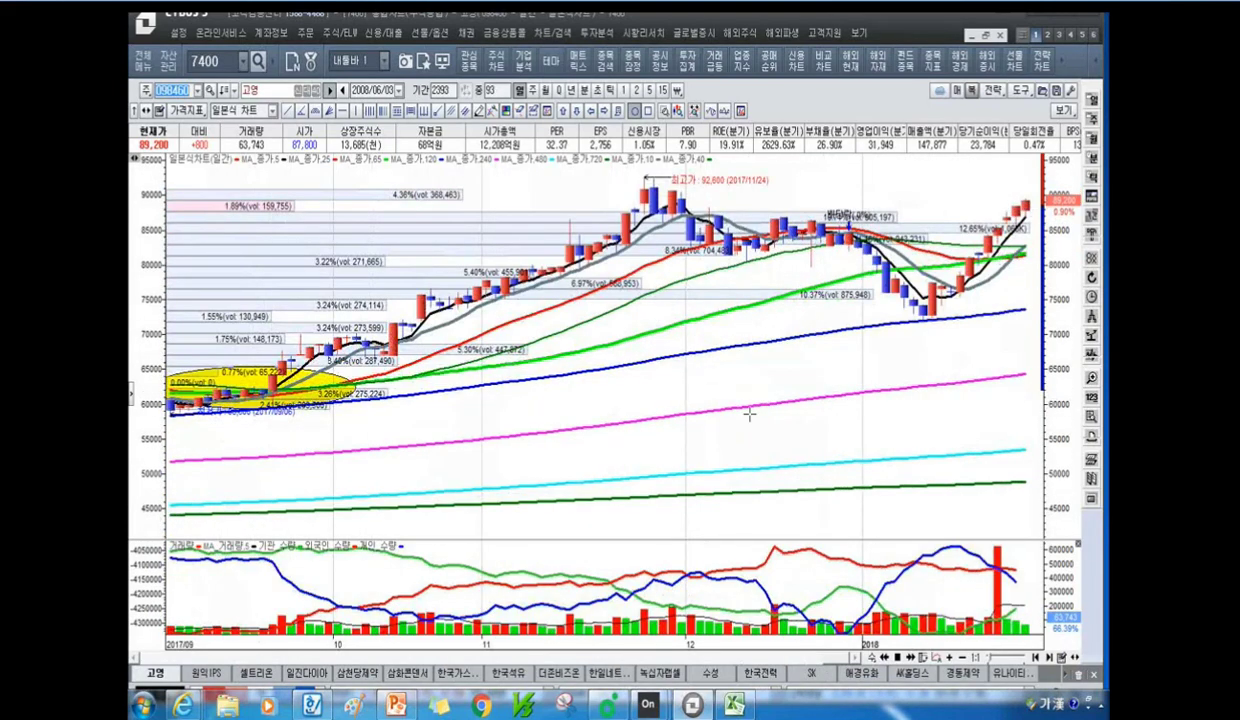
scroll(749, 413, down, 3)
scroll(749, 418, down, 3)
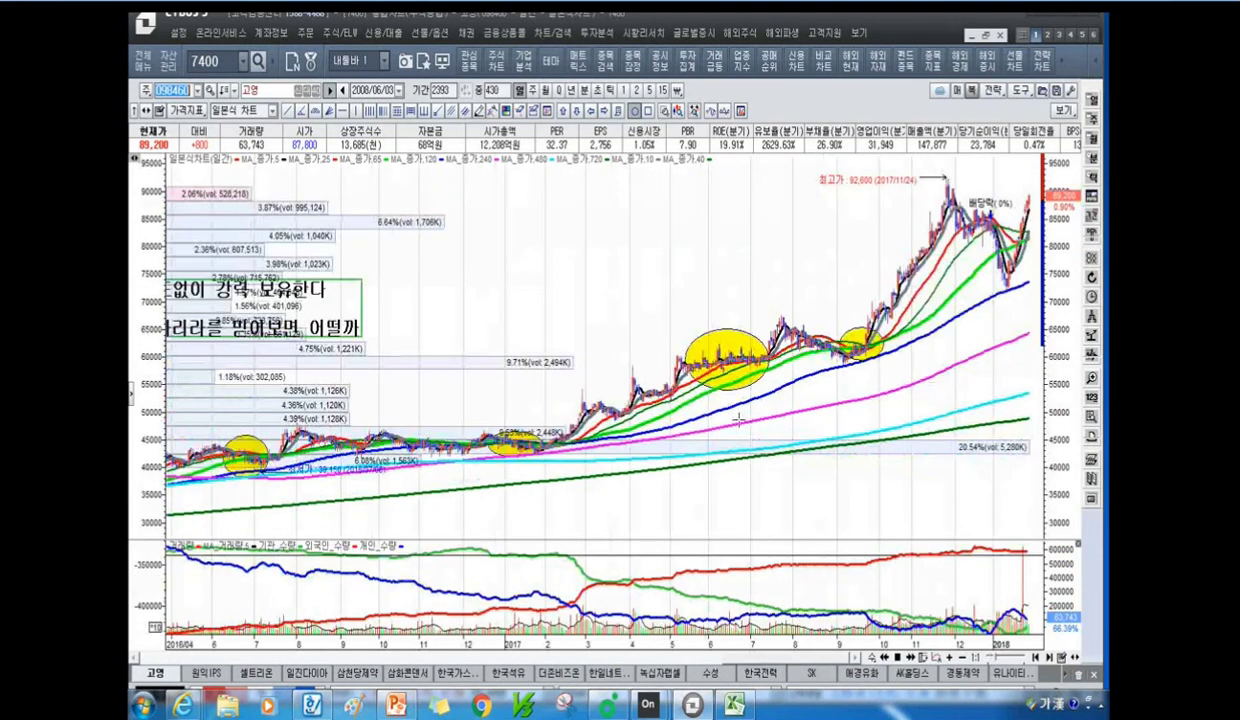
scroll(408, 432, down, 3)
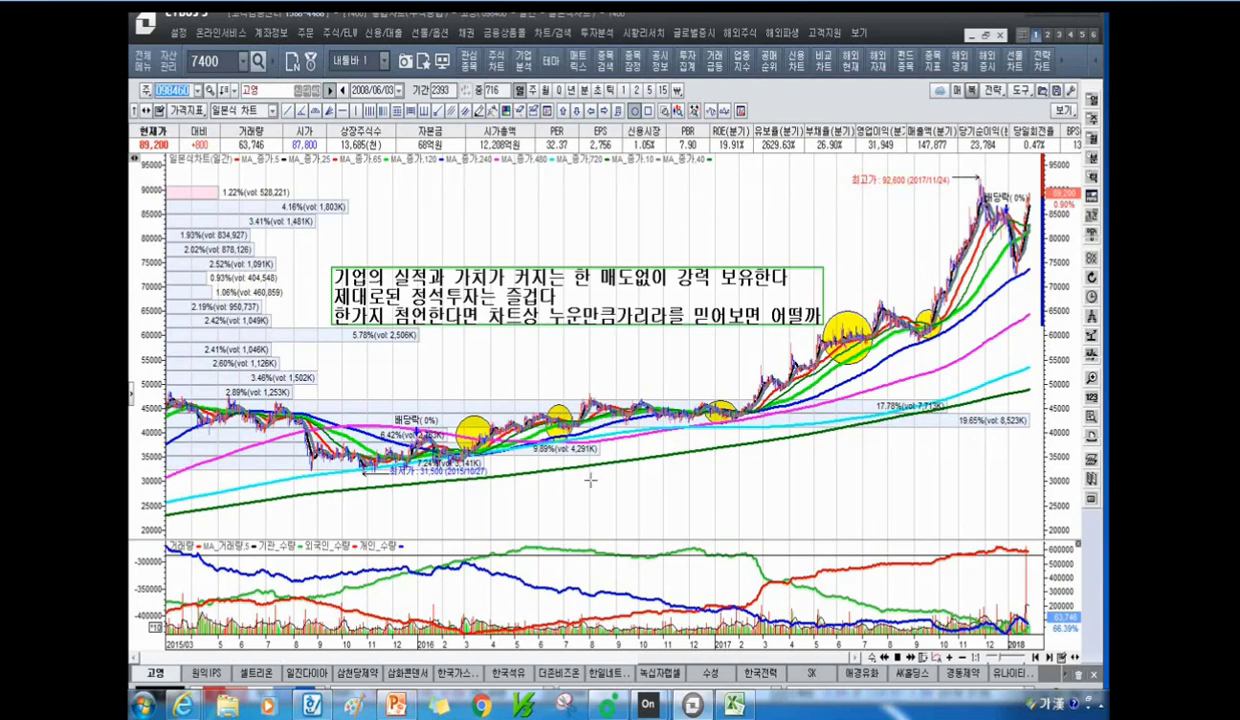
scroll(590, 485, down, 5)
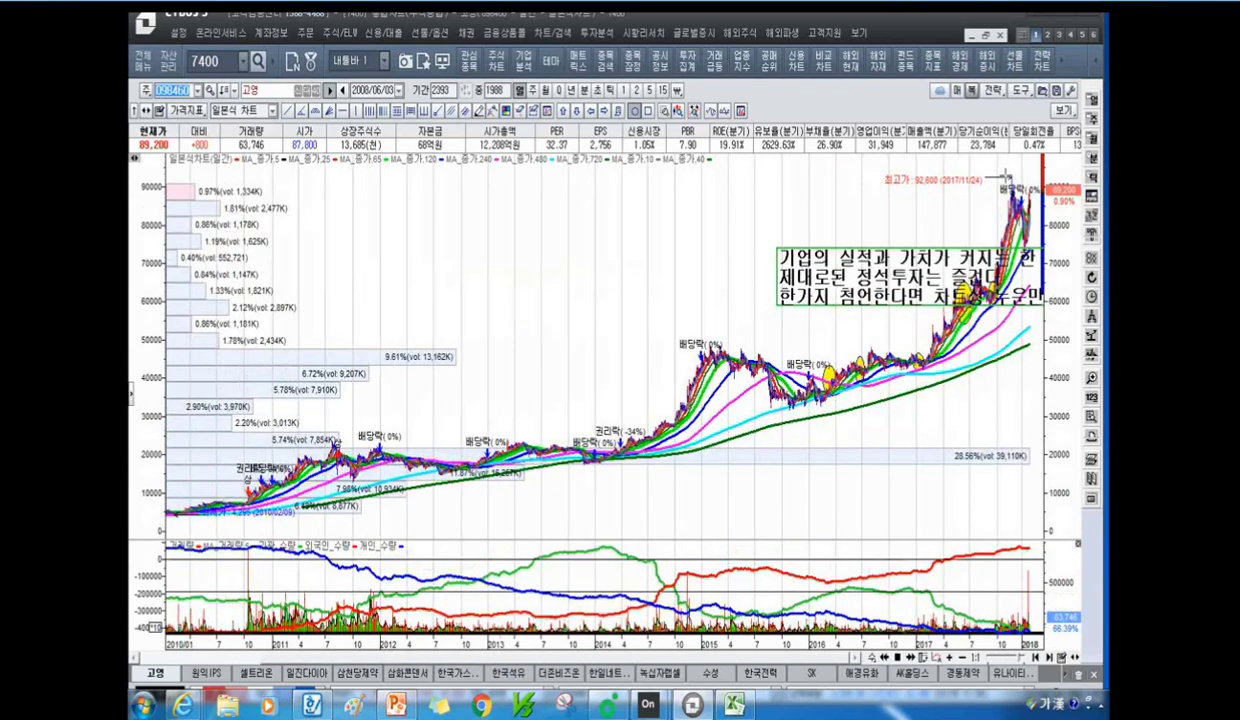
scroll(1002, 177, down, 2)
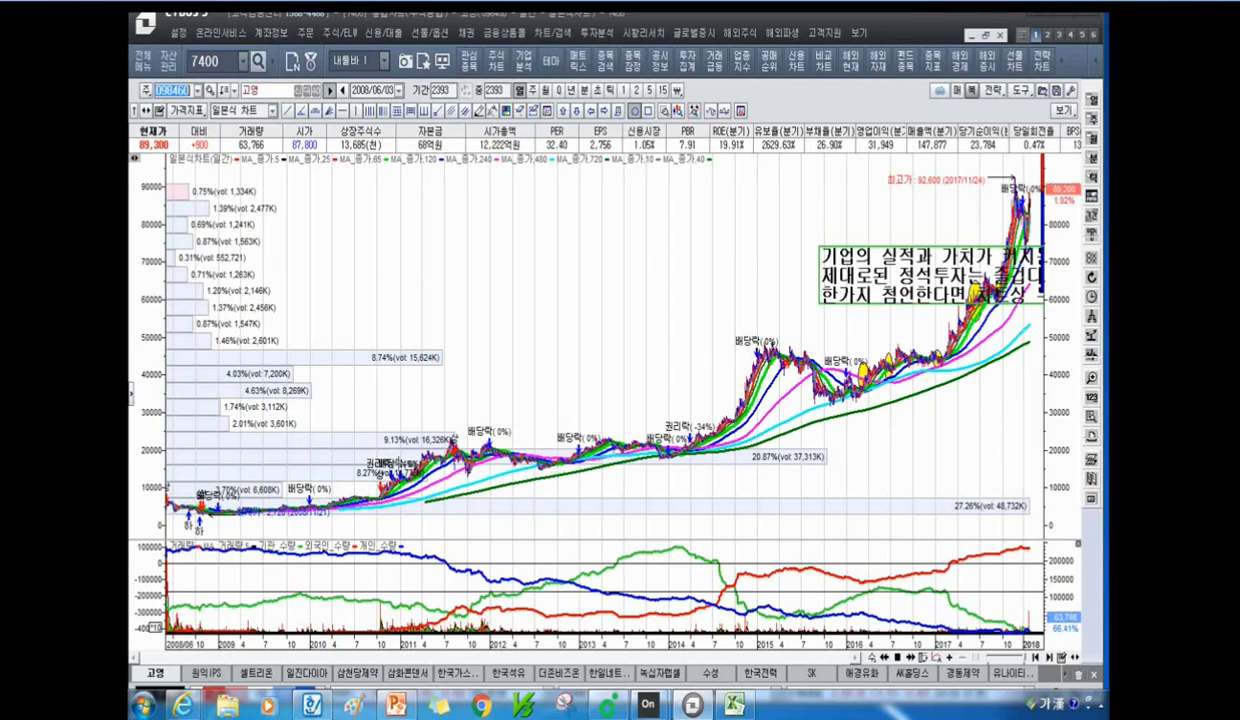
Measure 고영's price change from 2015/02/03 to 2017/05/22 with the price chart interval analysis line.
click(411, 111)
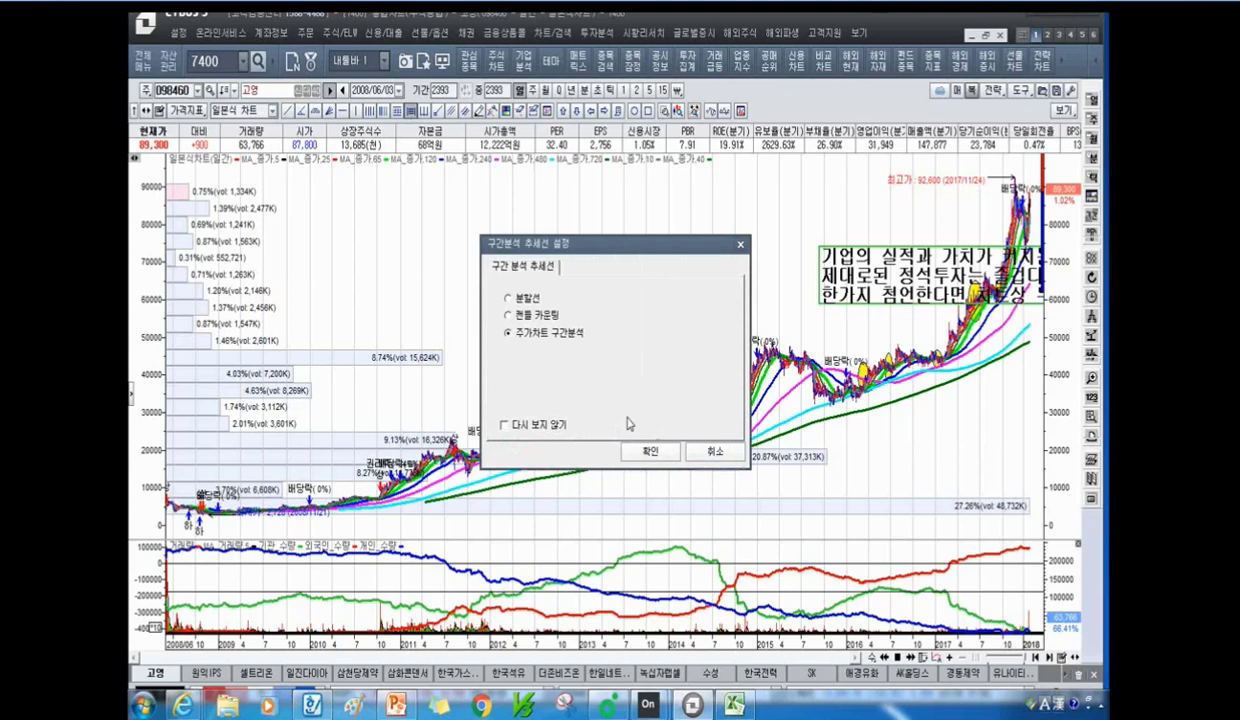
click(646, 446)
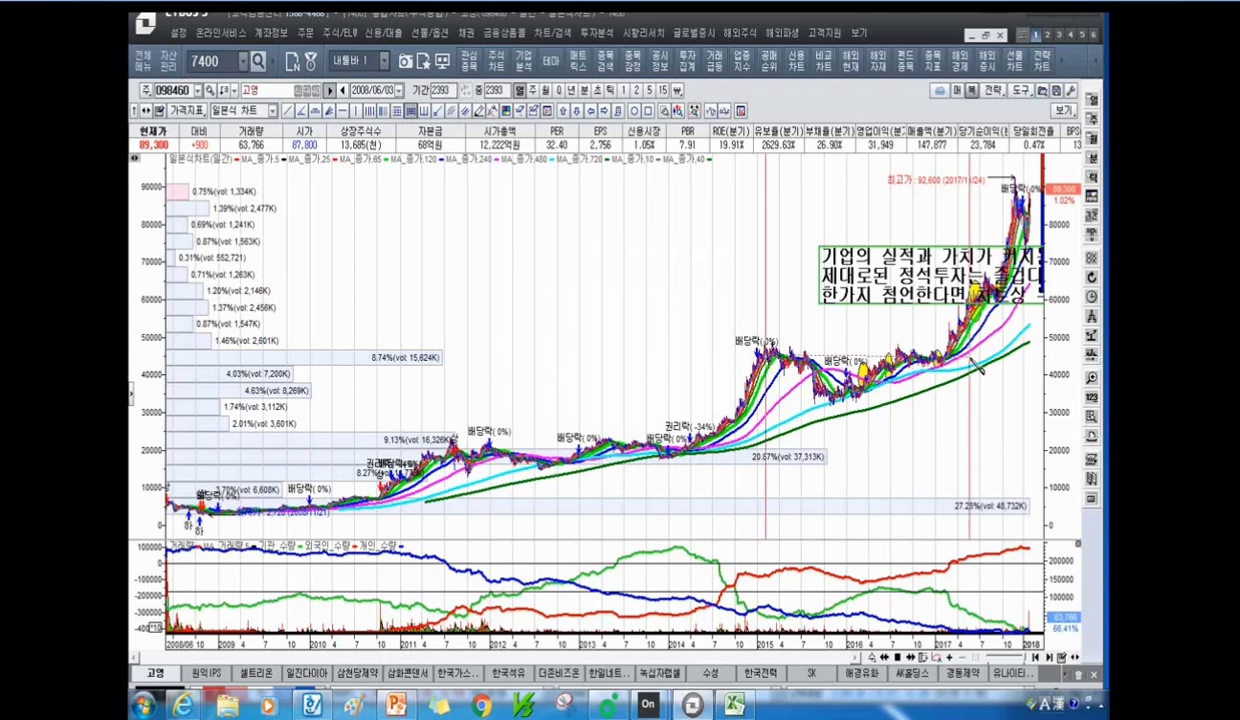
drag(975, 368, 968, 368)
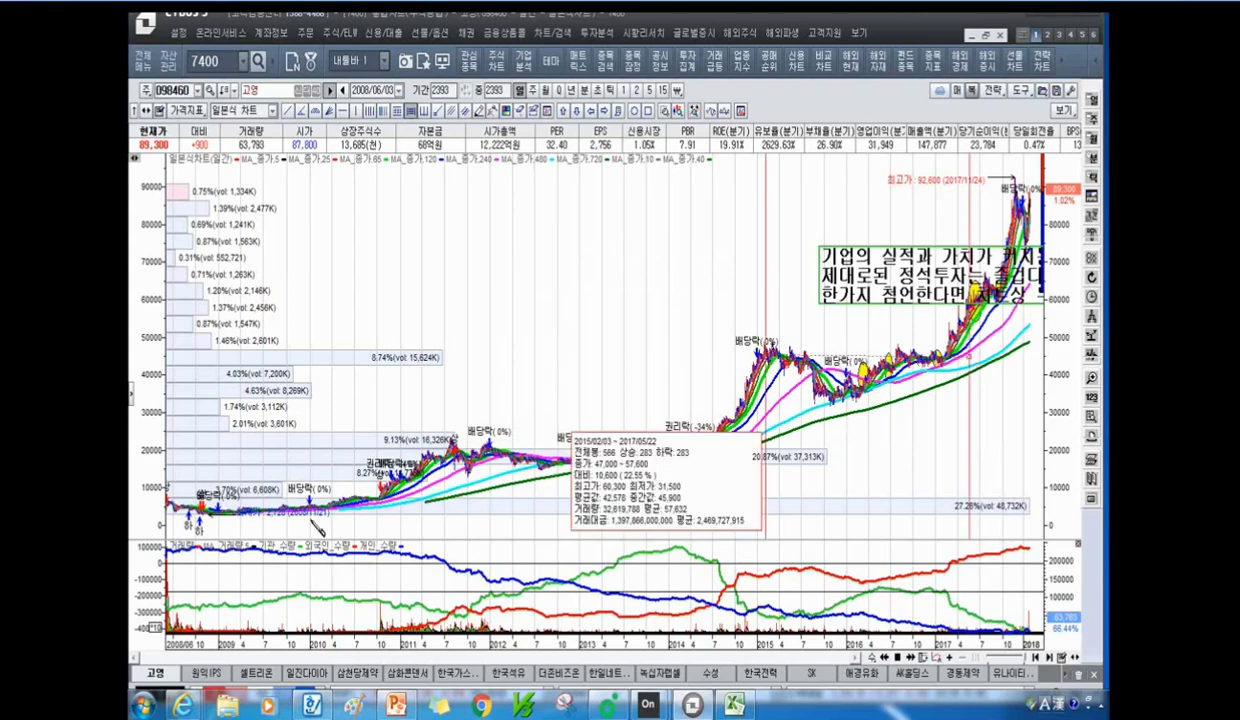
Measure 고영's price change from 2010/01/07 to 2018/01/25 with the interval analysis line.
mouse_move(320, 512)
drag(316, 510, 1032, 252)
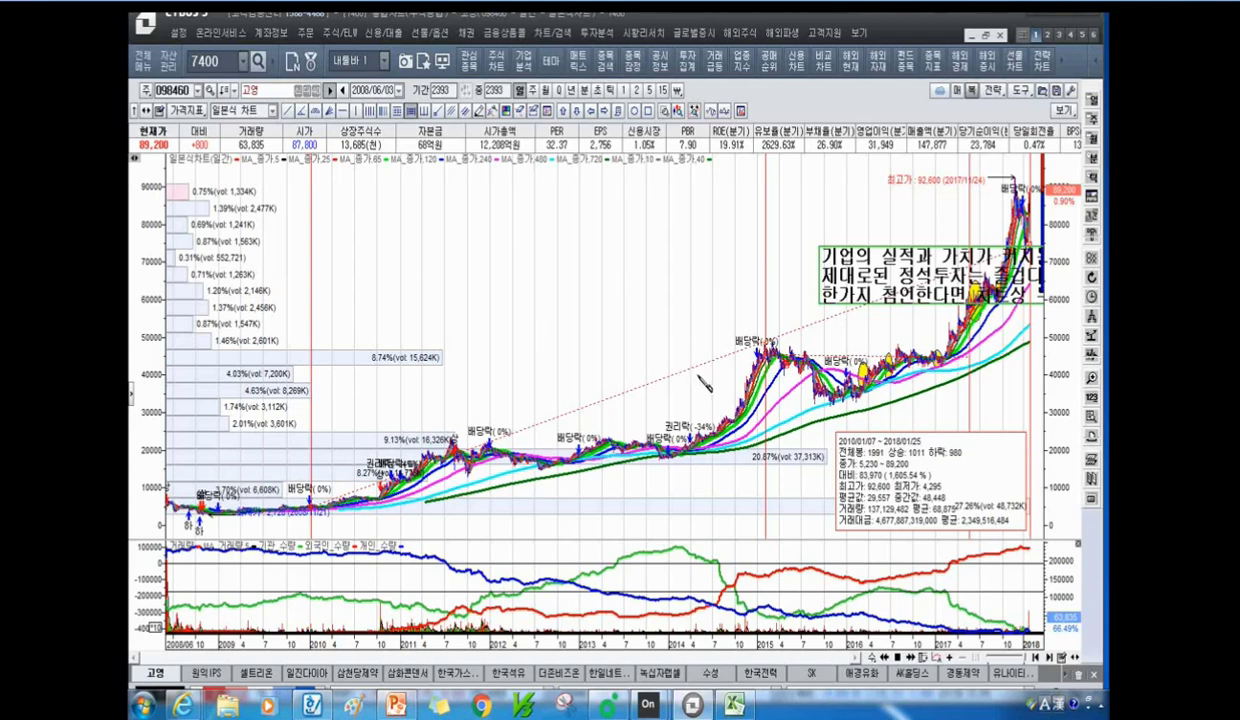
Load the chart of DB손해보험 by company name and examine its price trend over shorter and longer periods, back to December 2001.
click(172, 91)
key(Hangul)
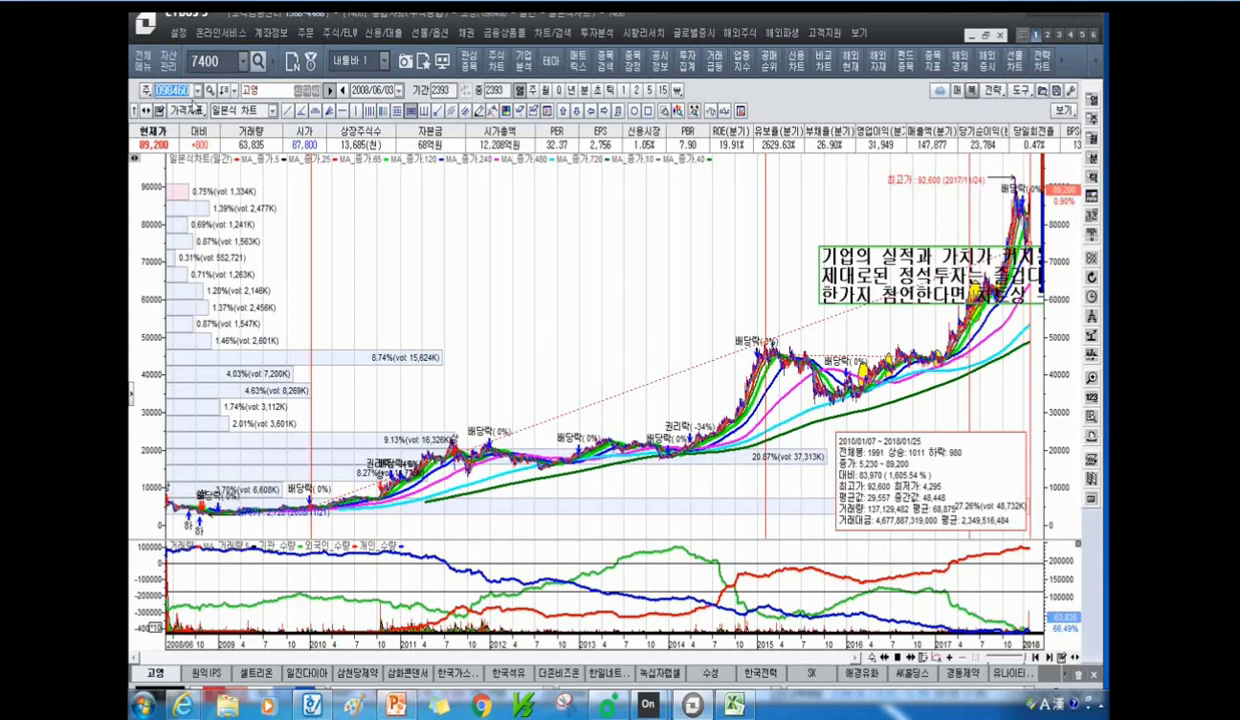
text(dbi)
key(BackSpace)
key(Hangul)
text(손해)
key(Return)
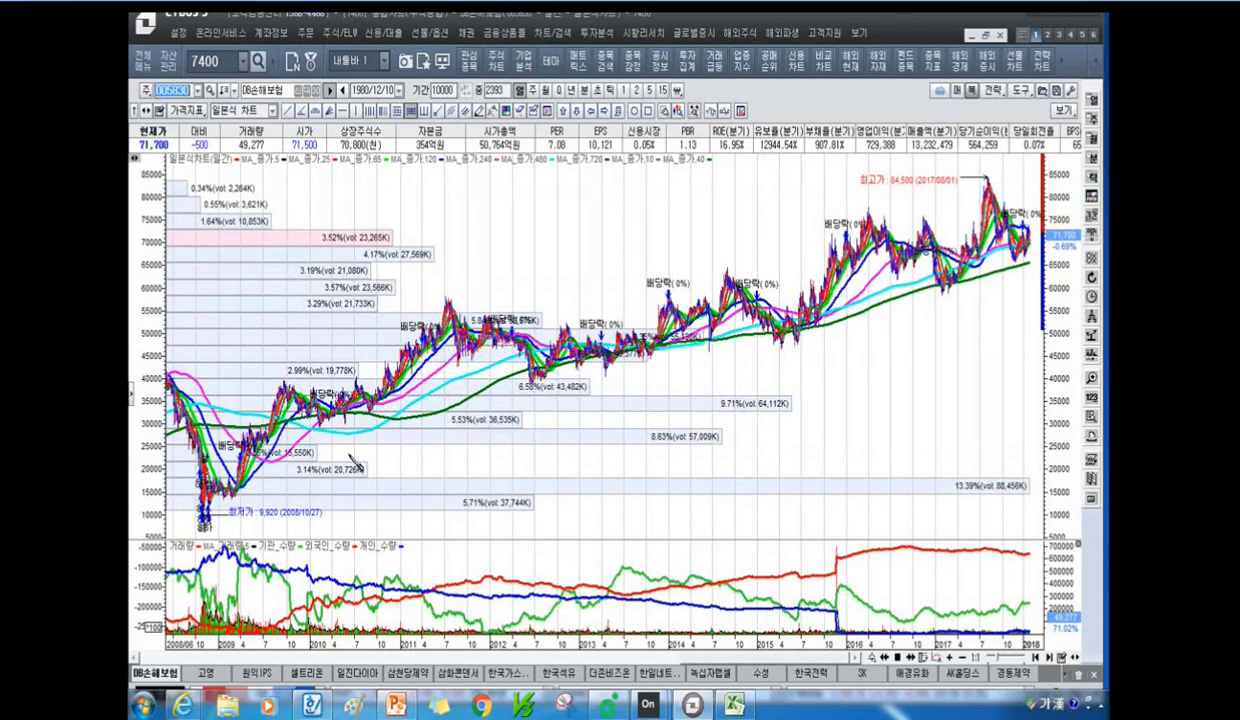
scroll(530, 495, up, 3)
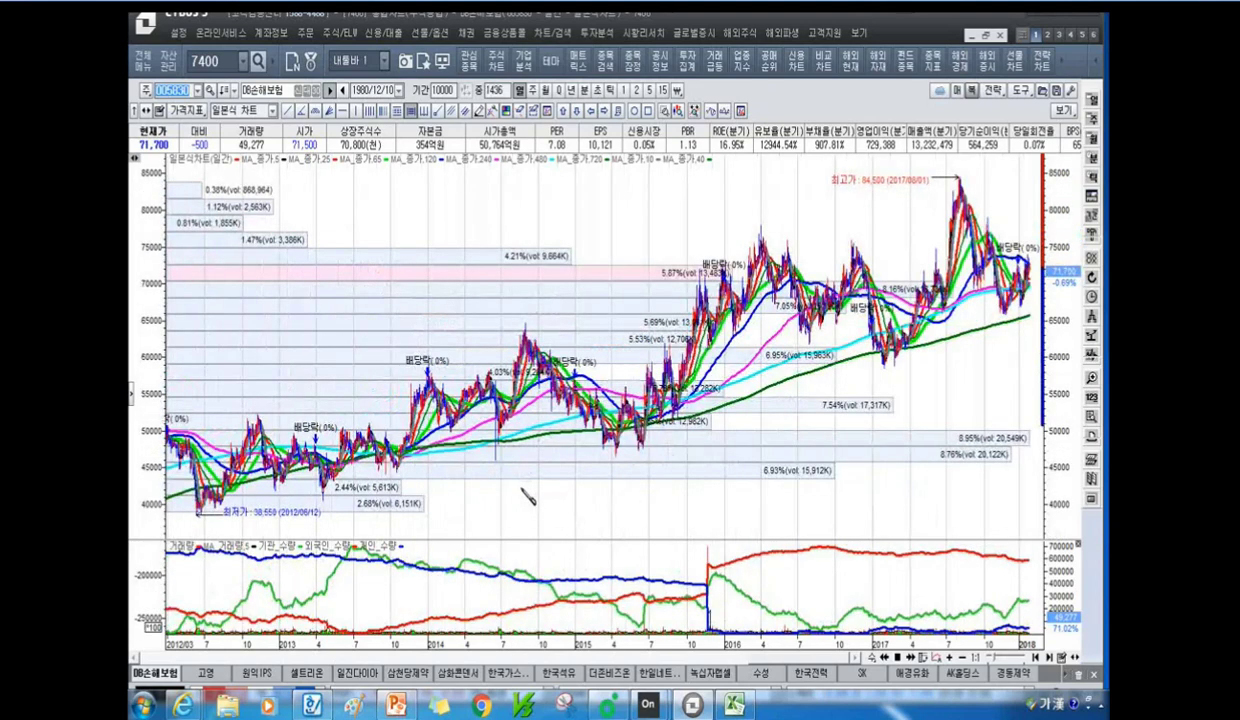
scroll(540, 505, down, 5)
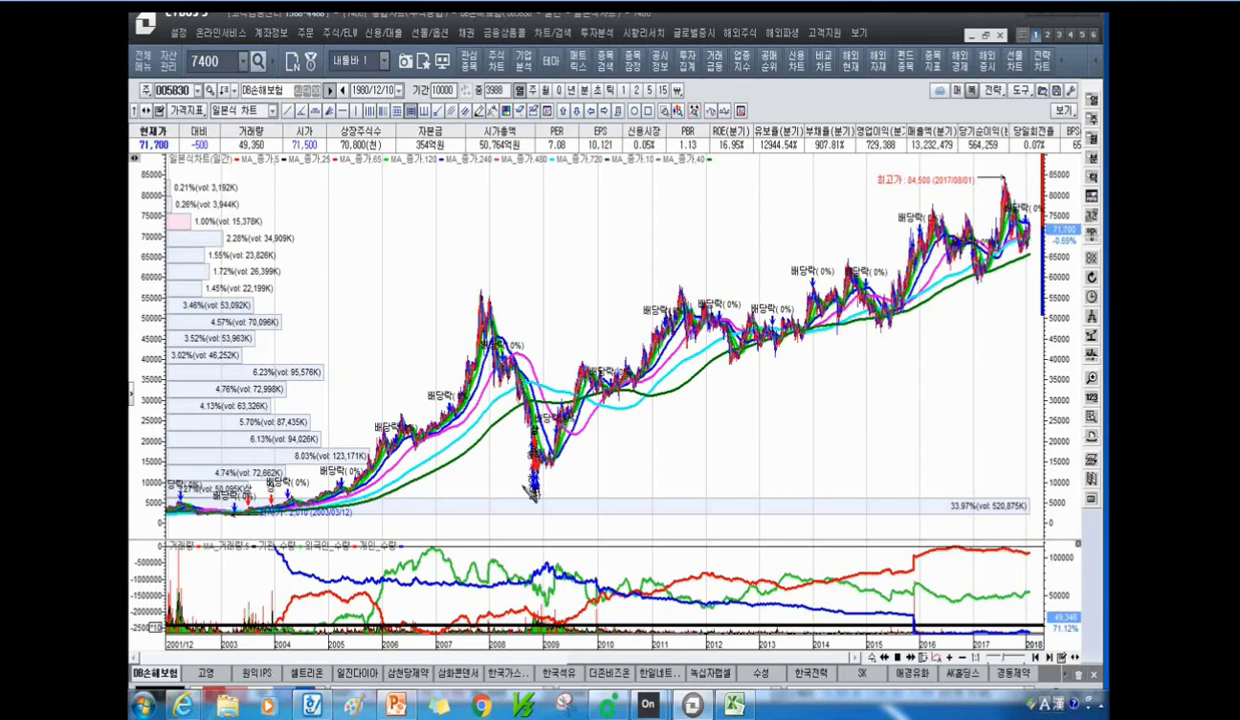
mouse_move(398, 707)
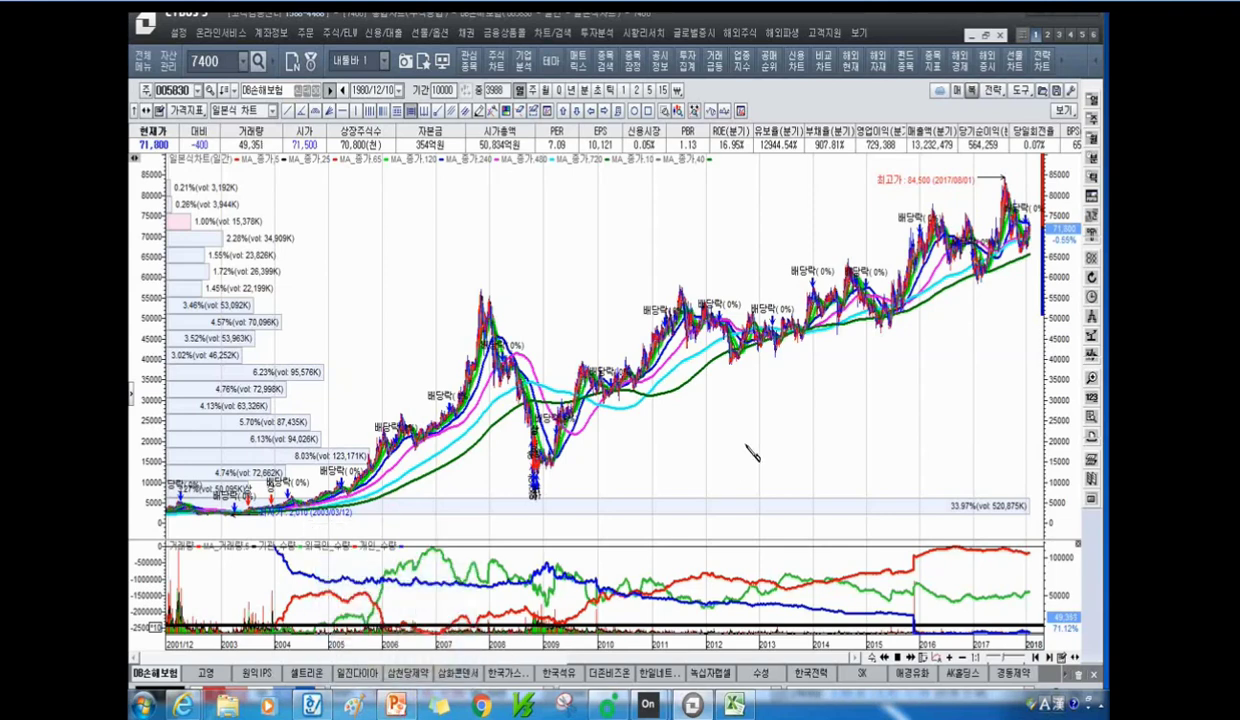
Load the chart of 현대해상 by company name and examine its price trend from December 2015 onward.
click(183, 92)
key(Hangul)
text(현대해상)
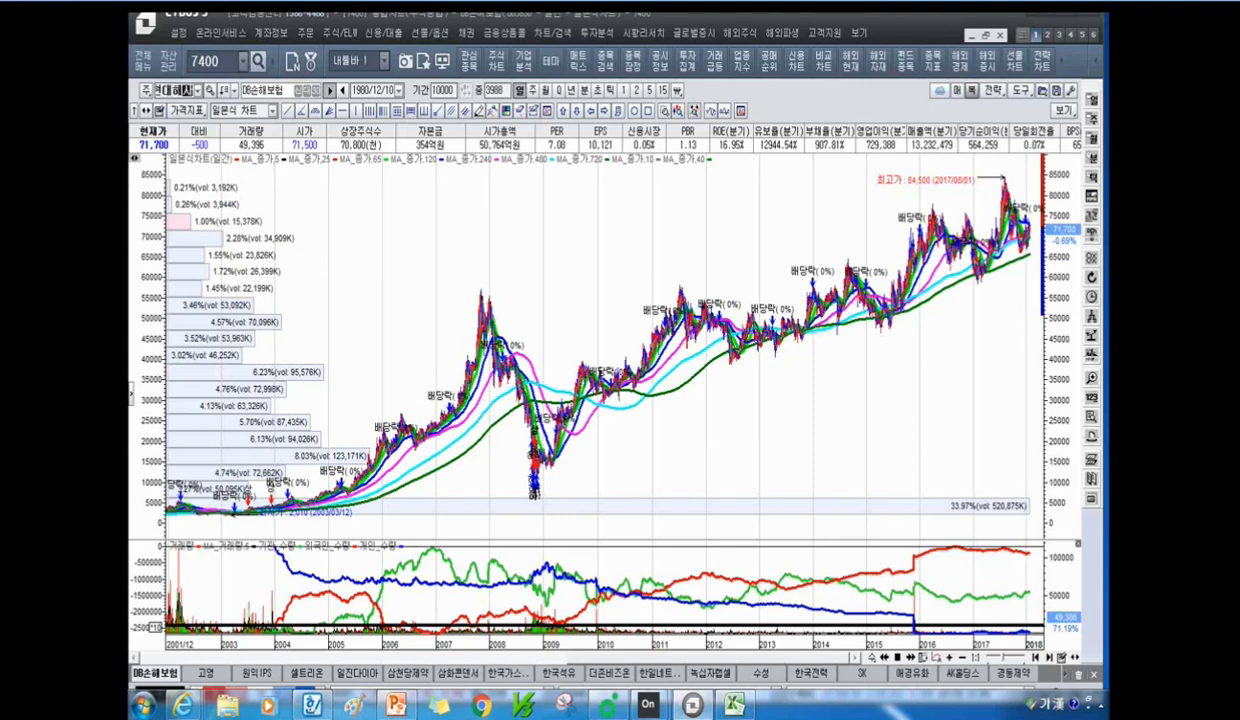
key(Return)
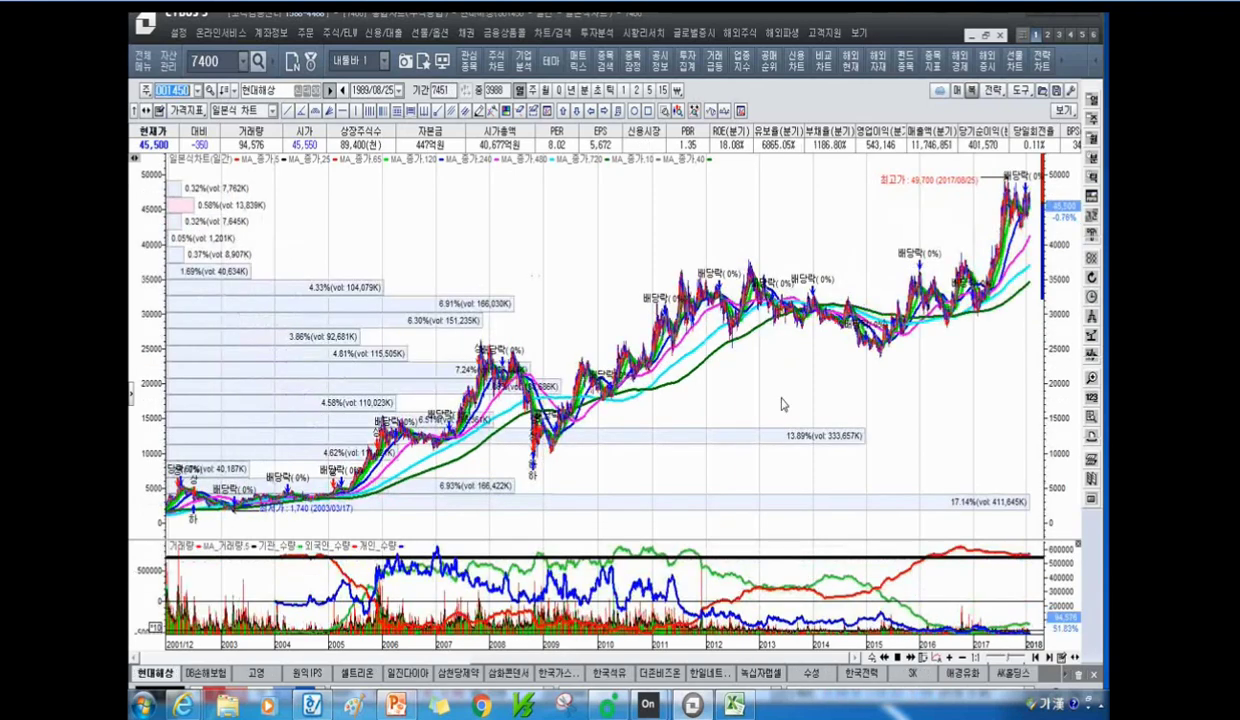
scroll(880, 330, up, 5)
scroll(970, 343, up, 4)
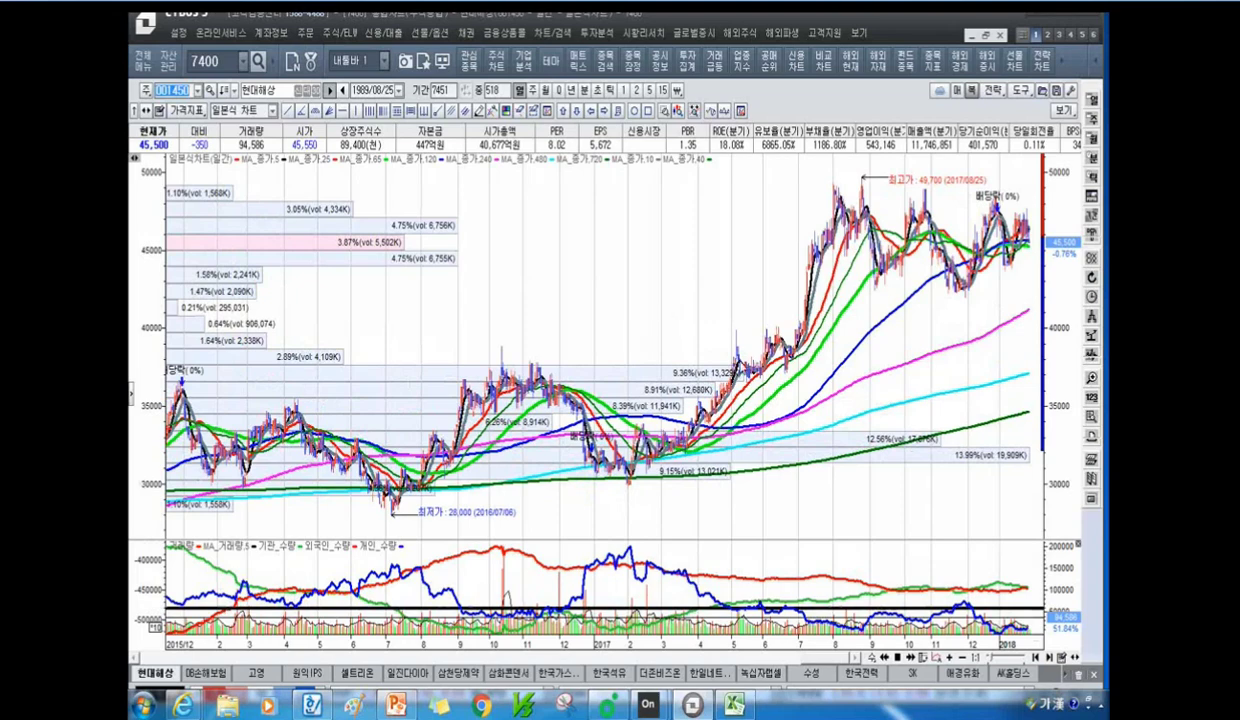
Load the chart of 메리츠화재 by company name and examine its price trend from October 2016 onward.
click(163, 92)
text(퀄리초칭)
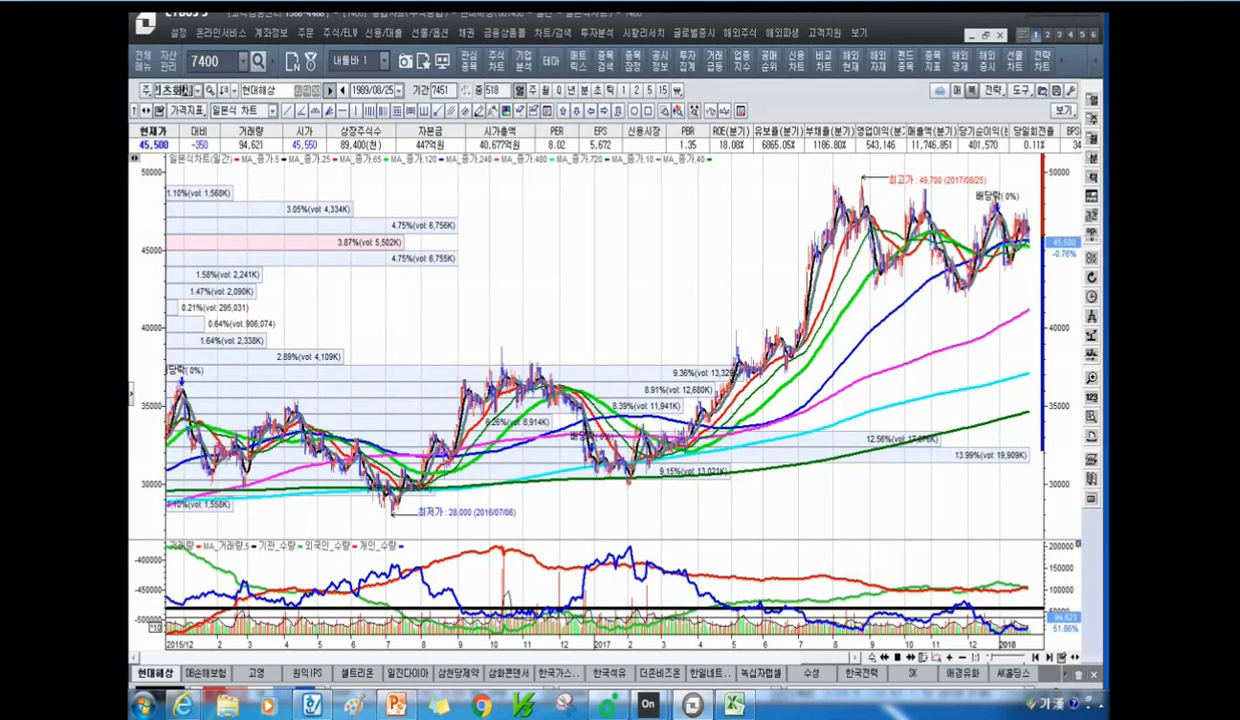
key(Return)
scroll(830, 393, up, 3)
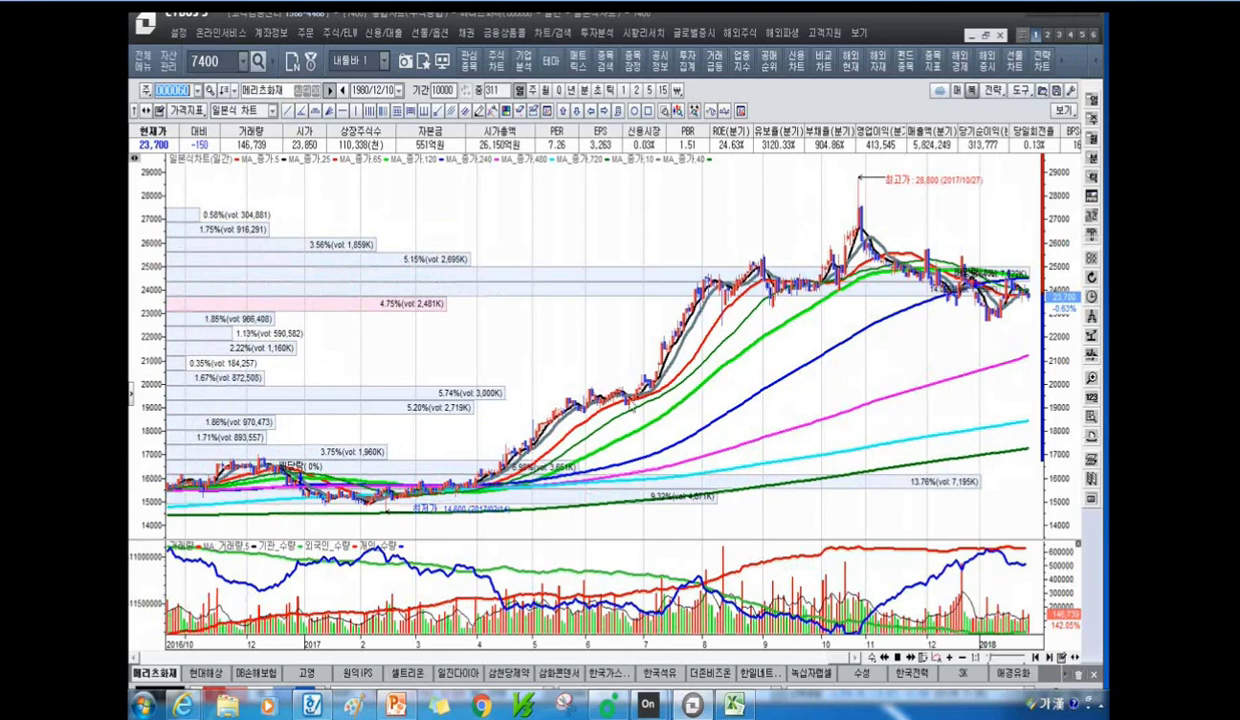
mouse_move(603, 410)
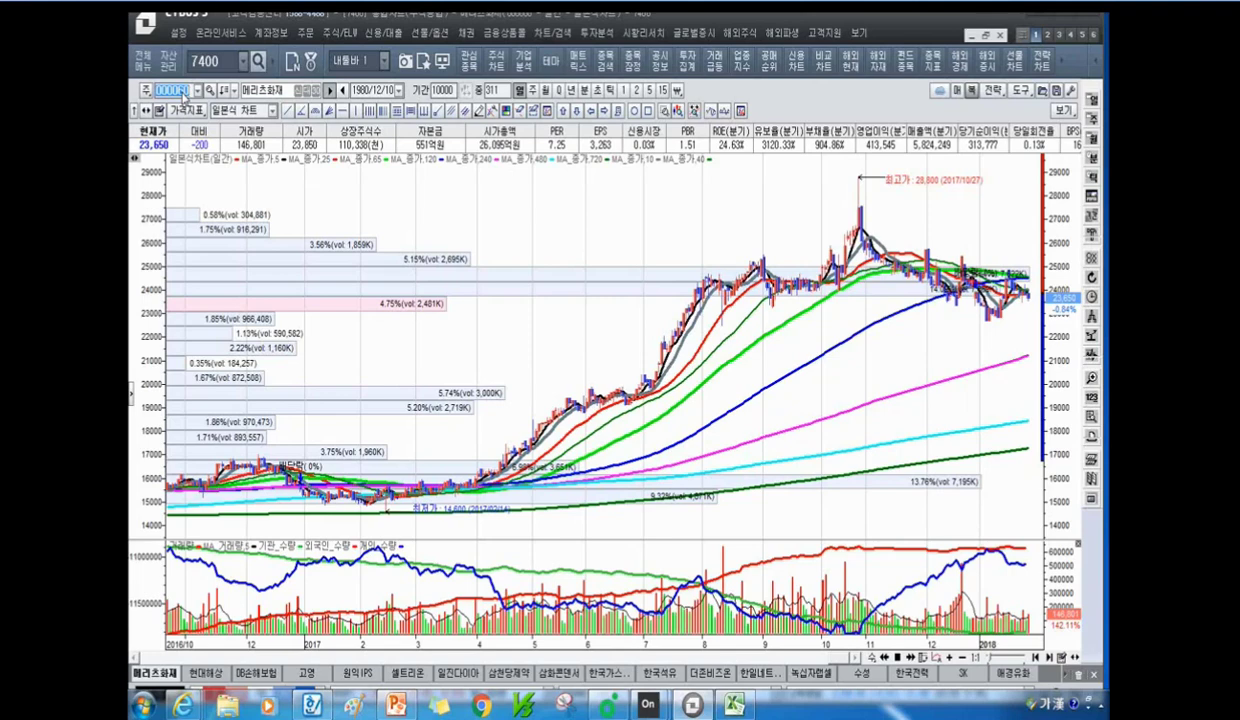
Load the chart of 삼성생명 from the company name suggestions and examine its price trend back to May 2010.
text(삼성생)
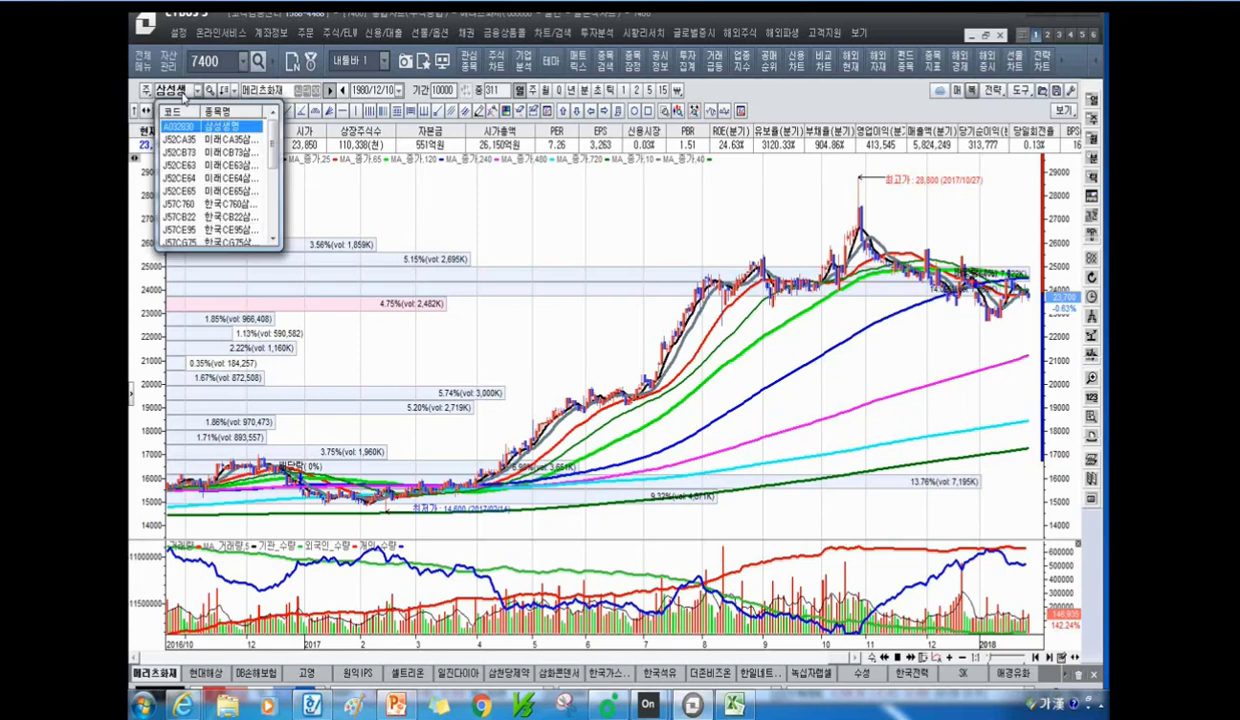
click(216, 128)
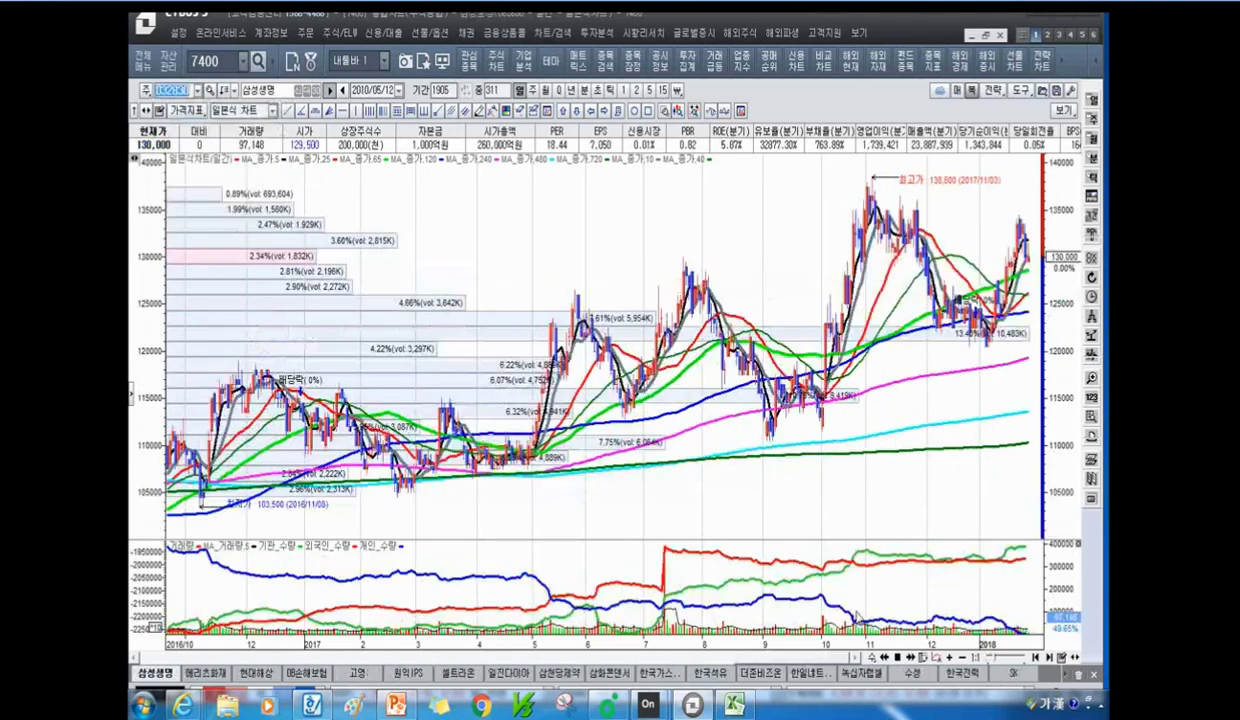
scroll(947, 368, up, 2)
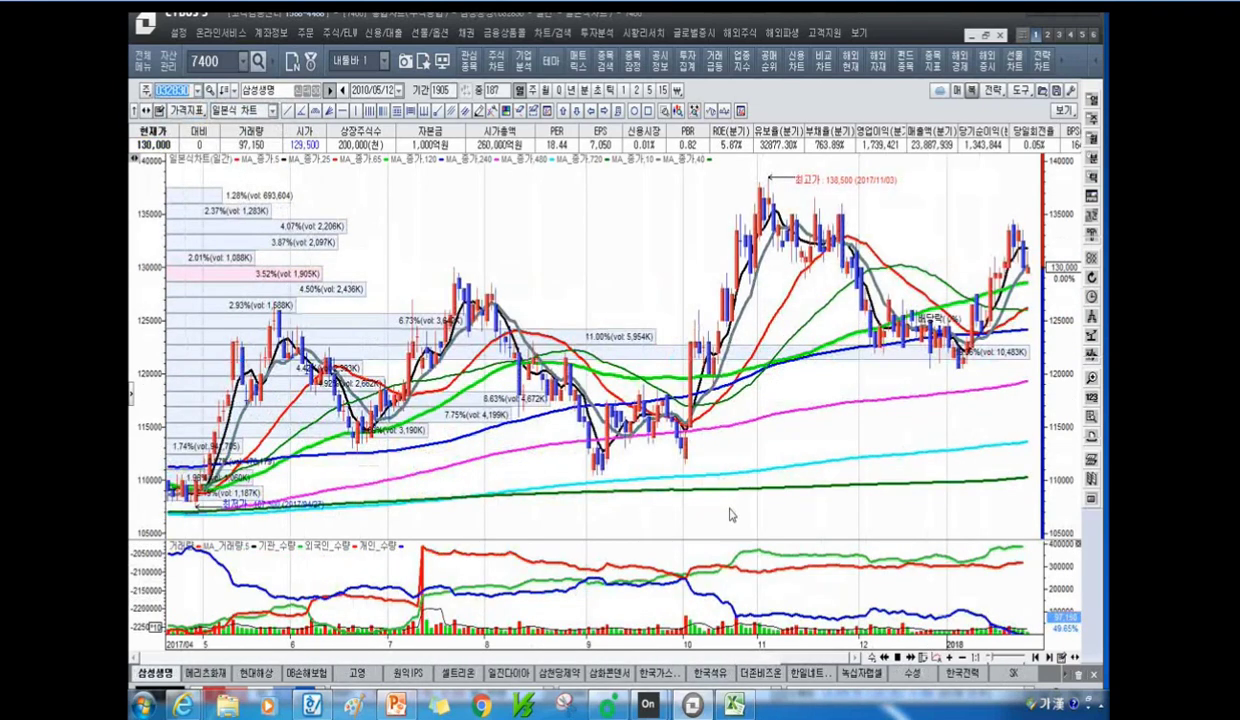
scroll(730, 515, down, 2)
scroll(730, 515, down, 1)
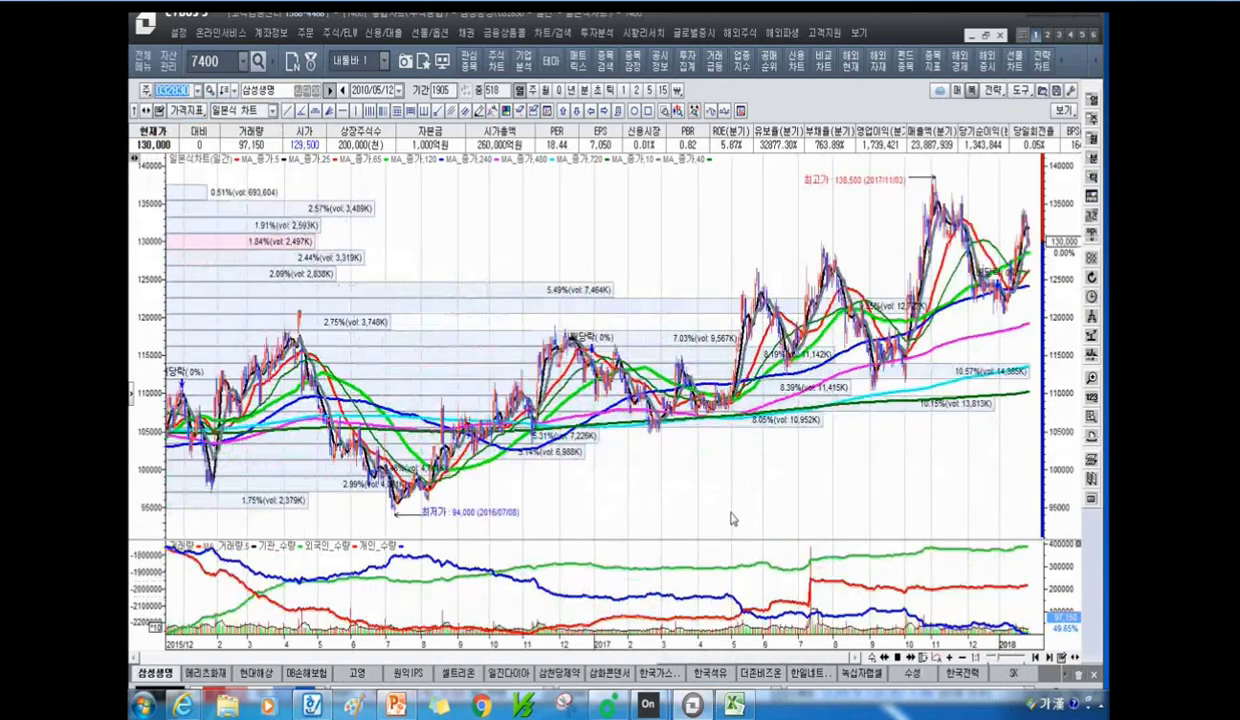
scroll(787, 411, down, 2)
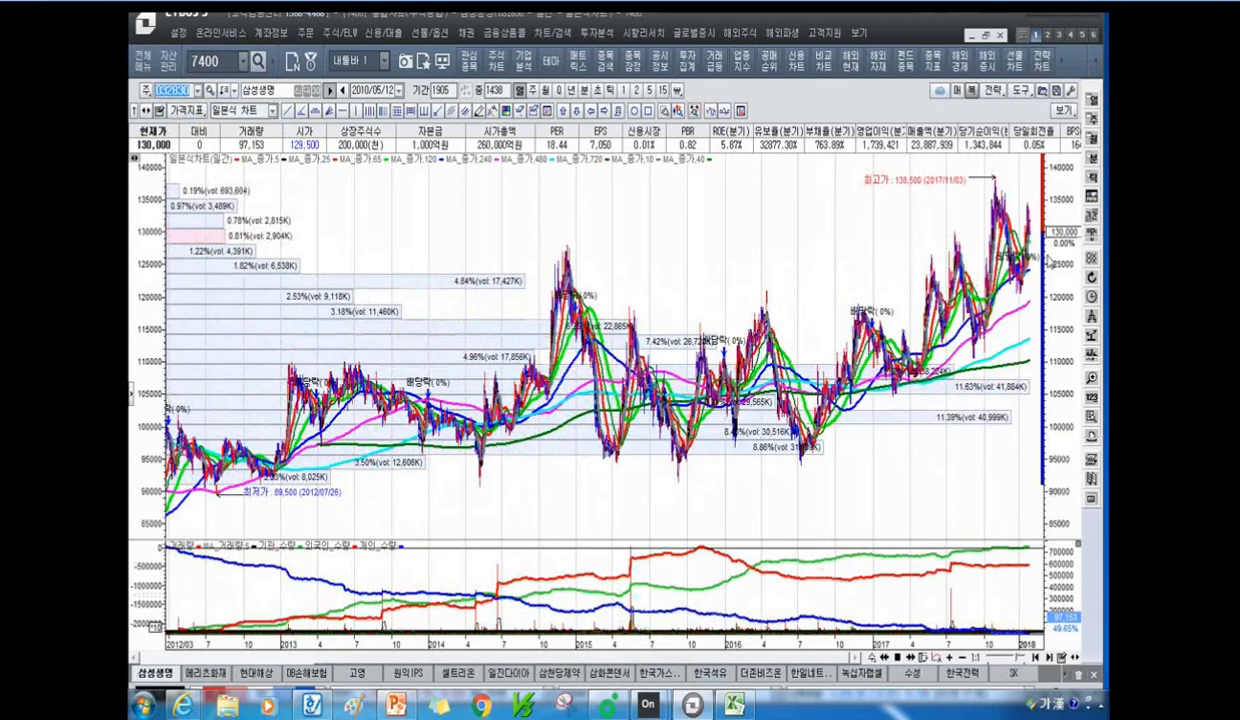
scroll(755, 460, down, 2)
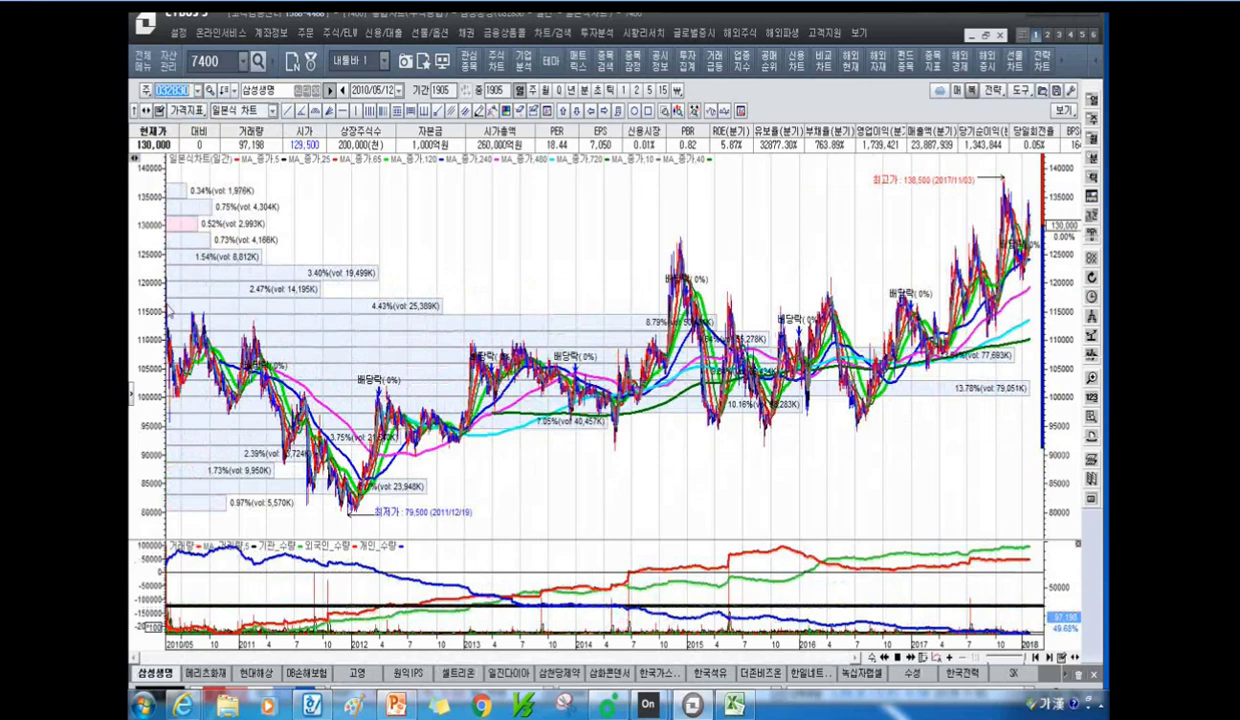
Inspect 삼성생명's price level around June 2010 with the crosshair, and compare its trend over periods starting in 2017, 2015 and 2013.
click(179, 286)
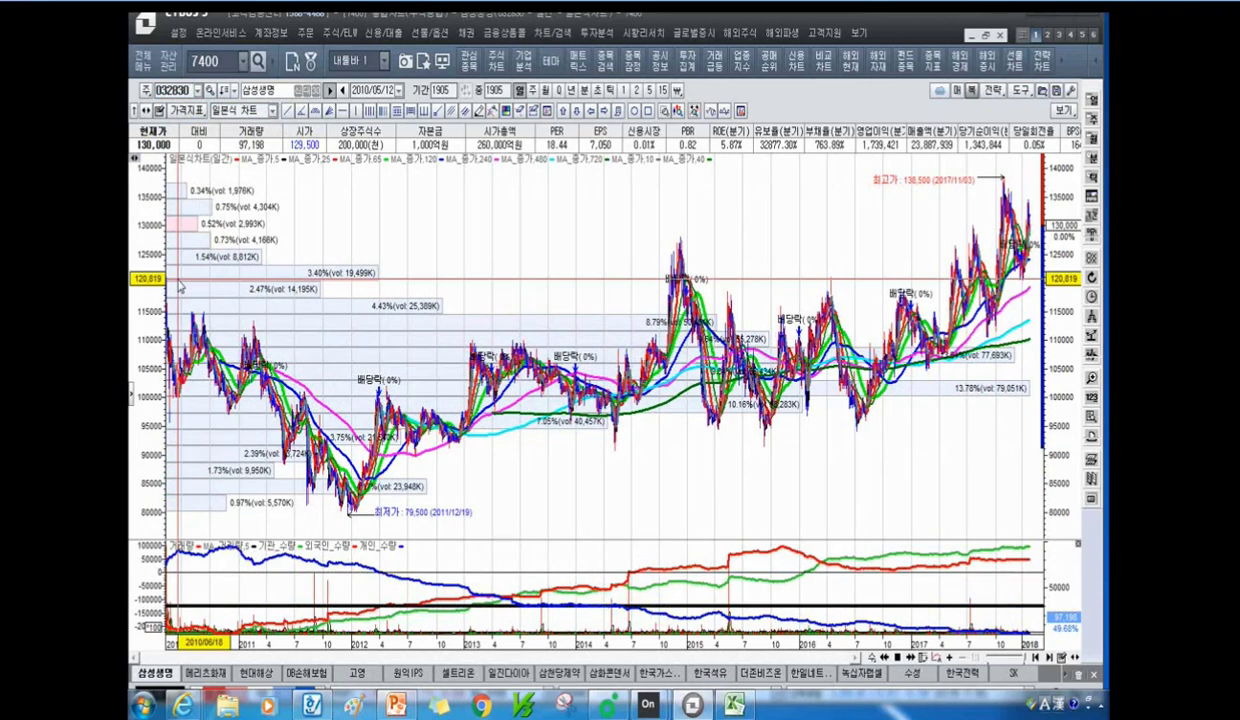
click(179, 286)
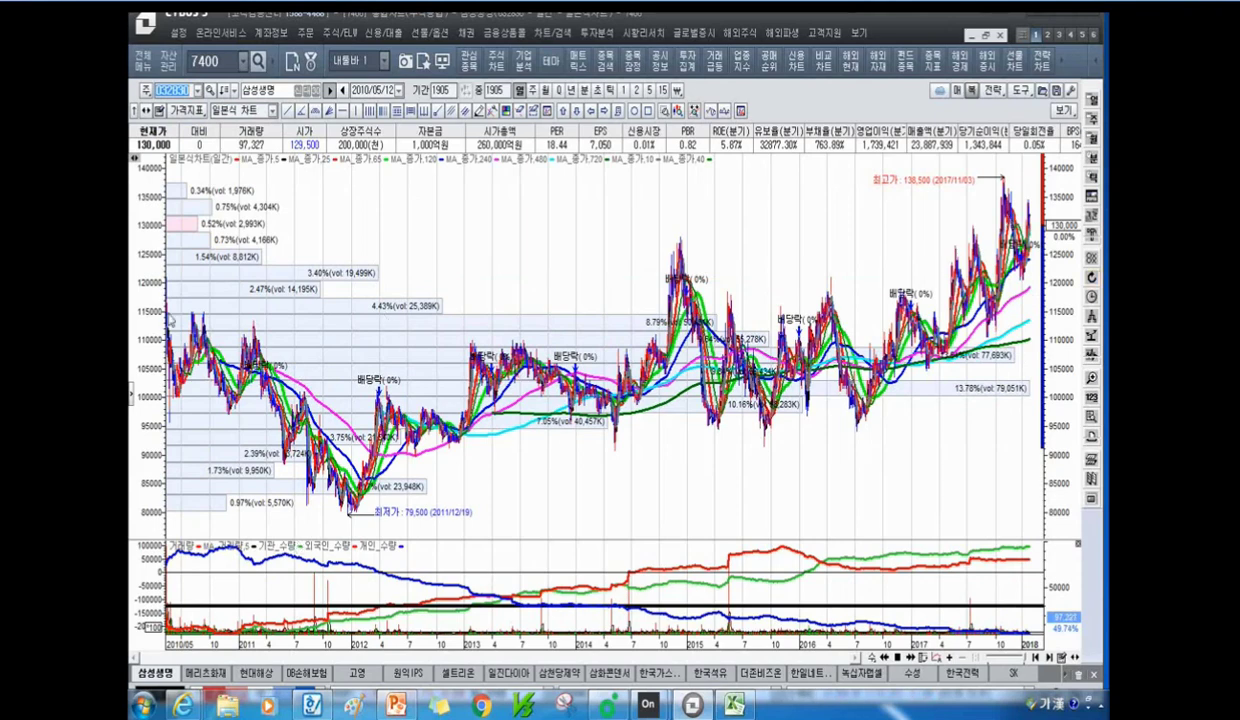
click(175, 285)
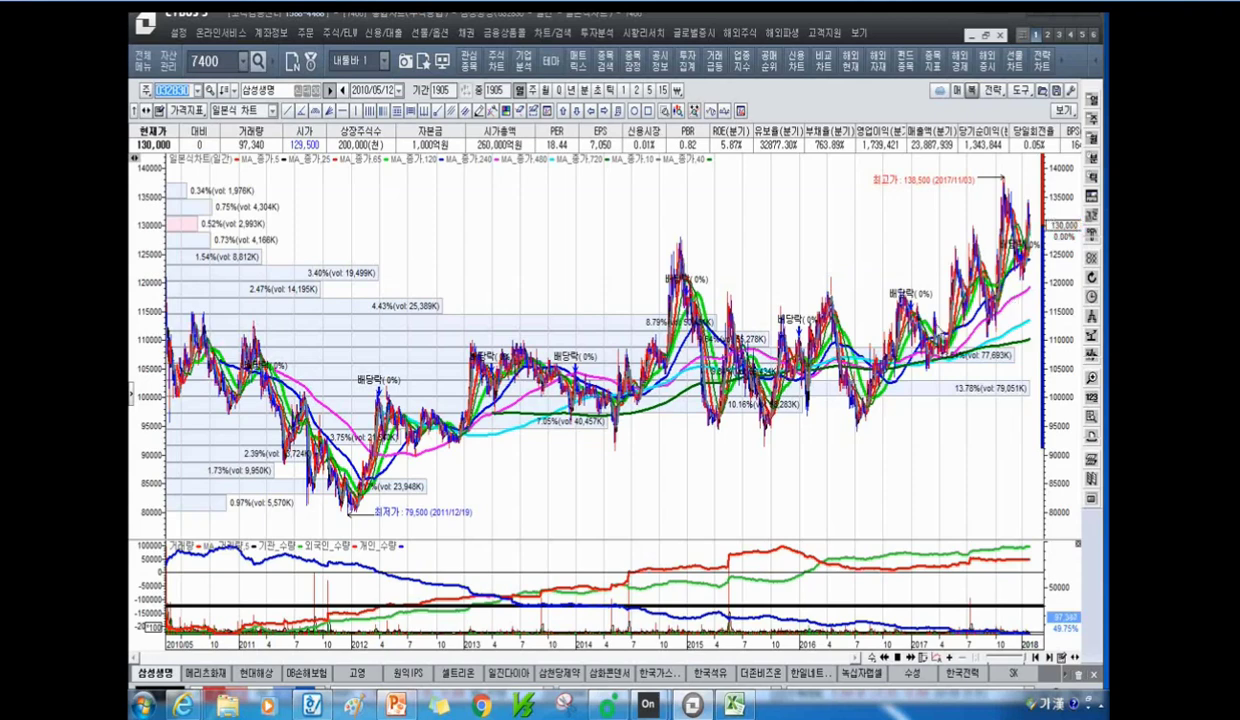
scroll(706, 462, up, 3)
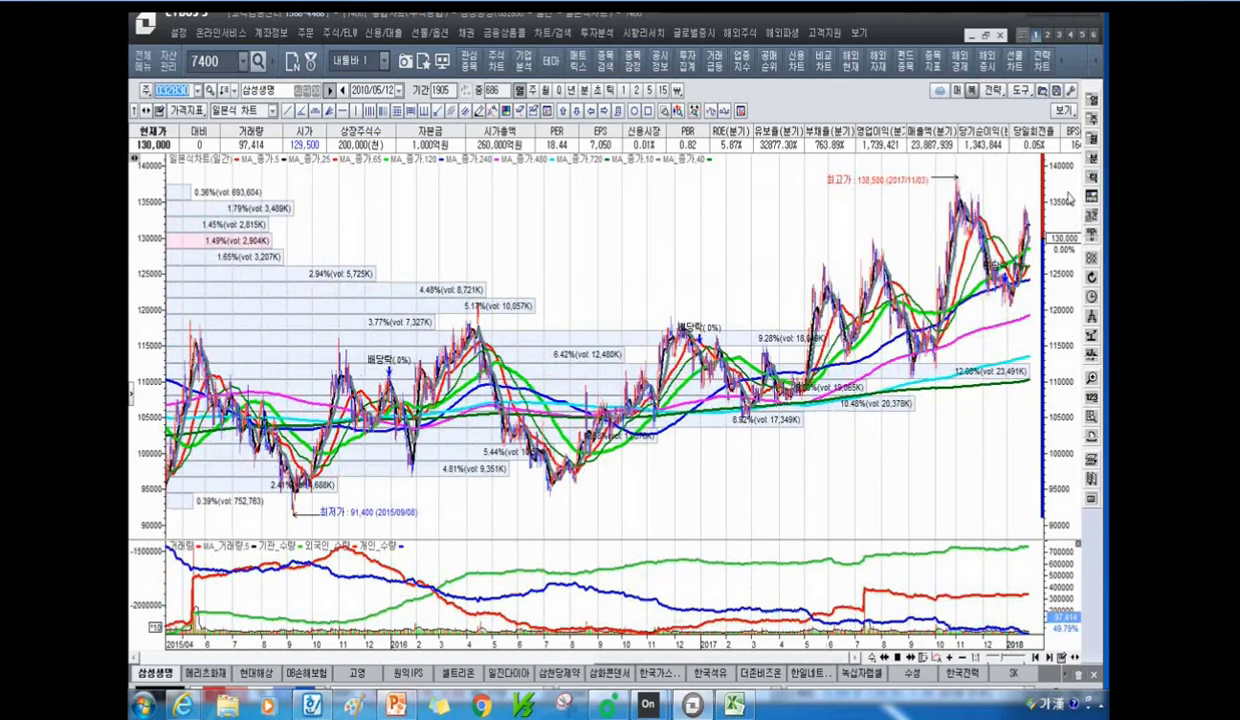
scroll(700, 433, up, 3)
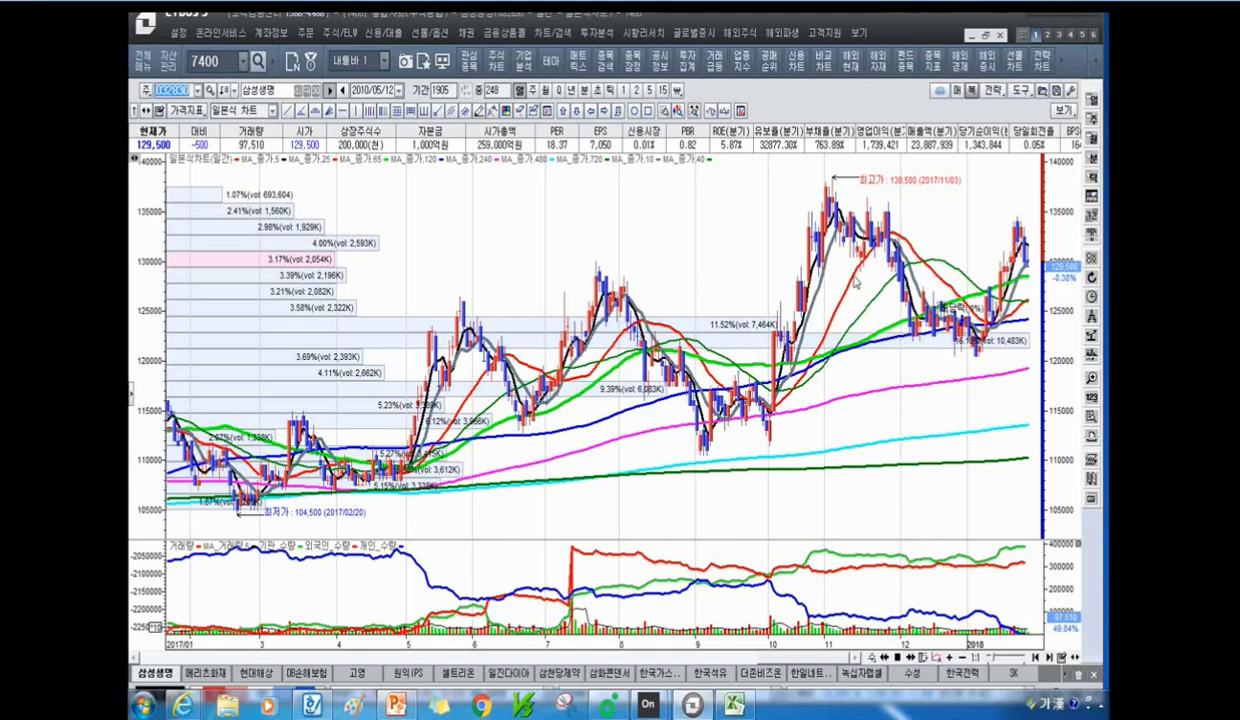
scroll(640, 512, down, 5)
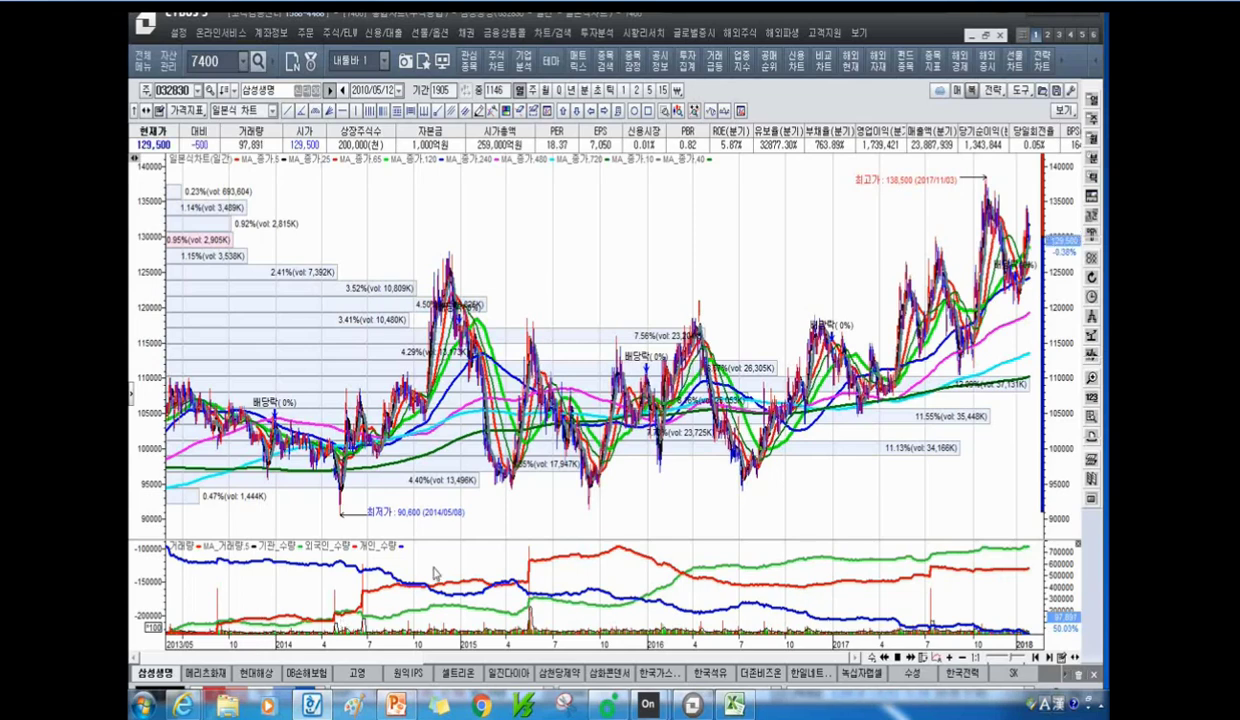
click(858, 505)
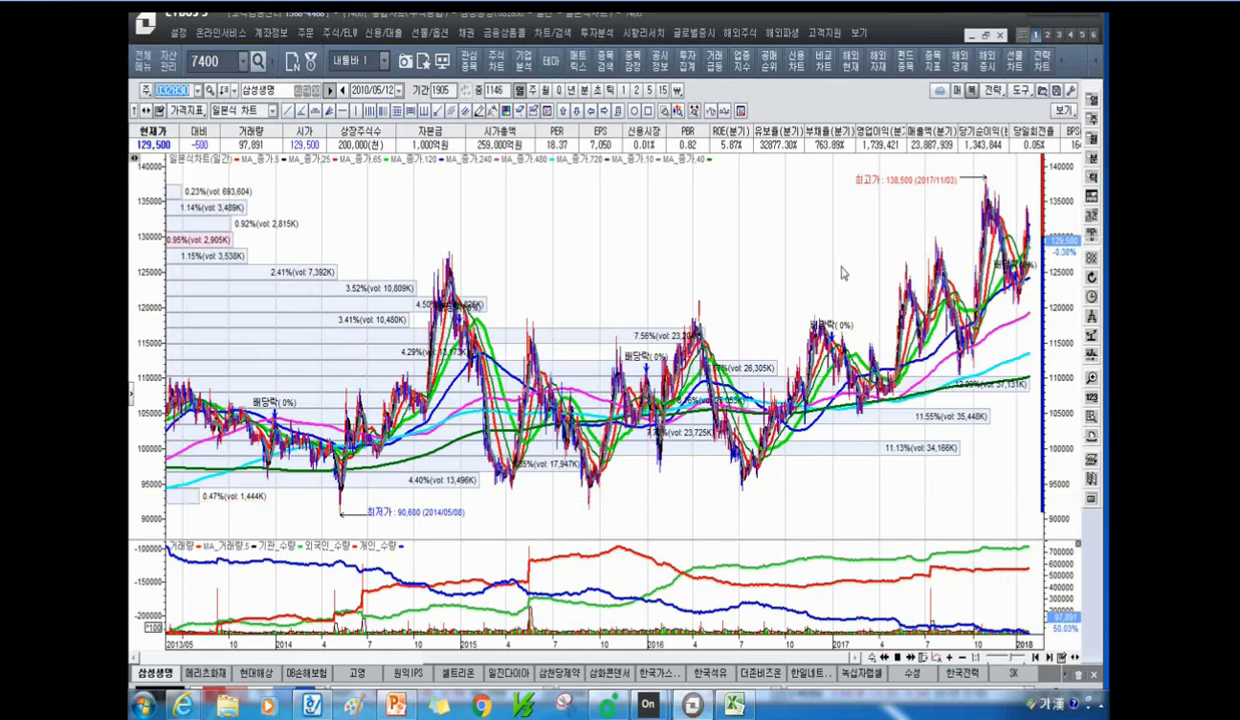
Load the chart of 일진다이아 with code 081000 and examine its annotated buy and sell points from May 2016 onward.
click(160, 90)
text(081000)
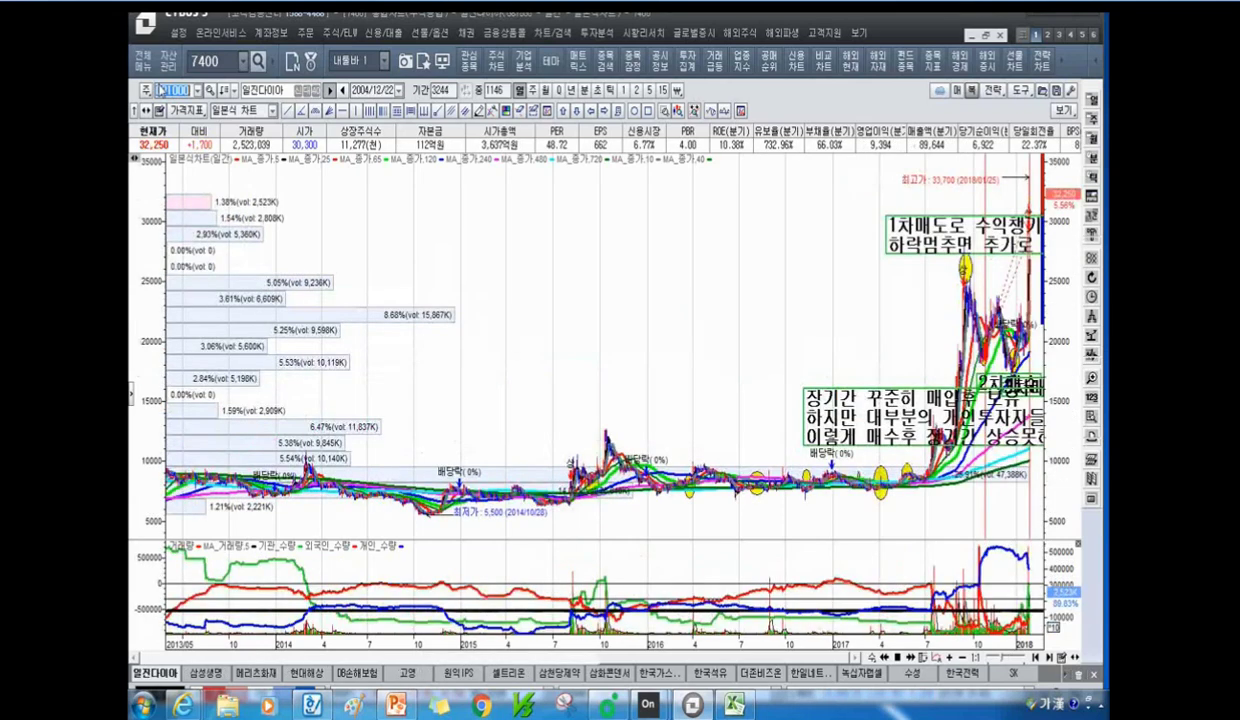
scroll(678, 316, up, 6)
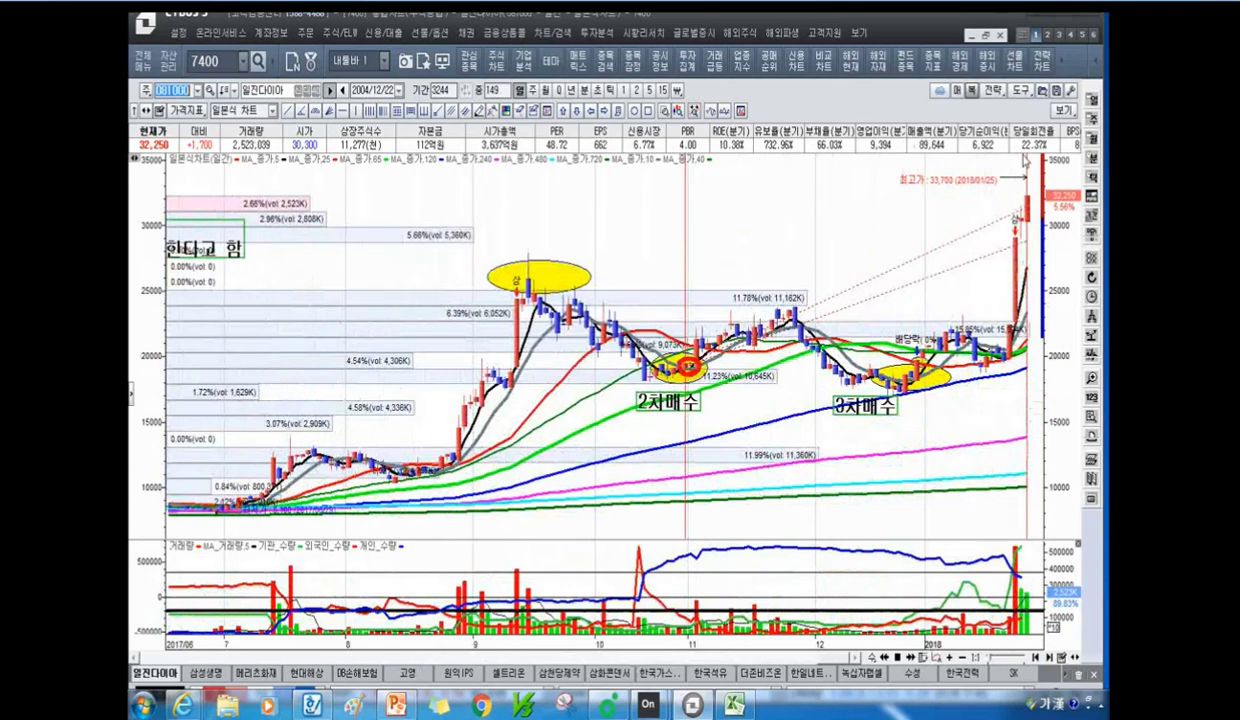
scroll(970, 210, up, 3)
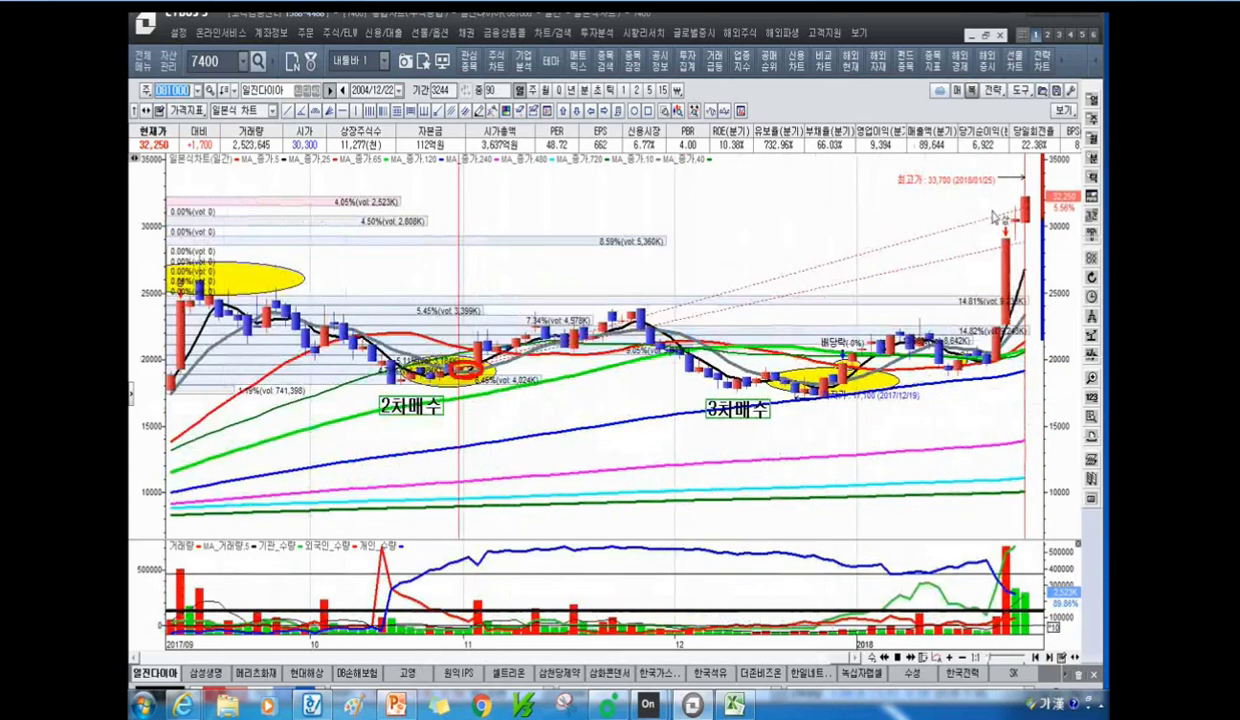
scroll(850, 265, down, 5)
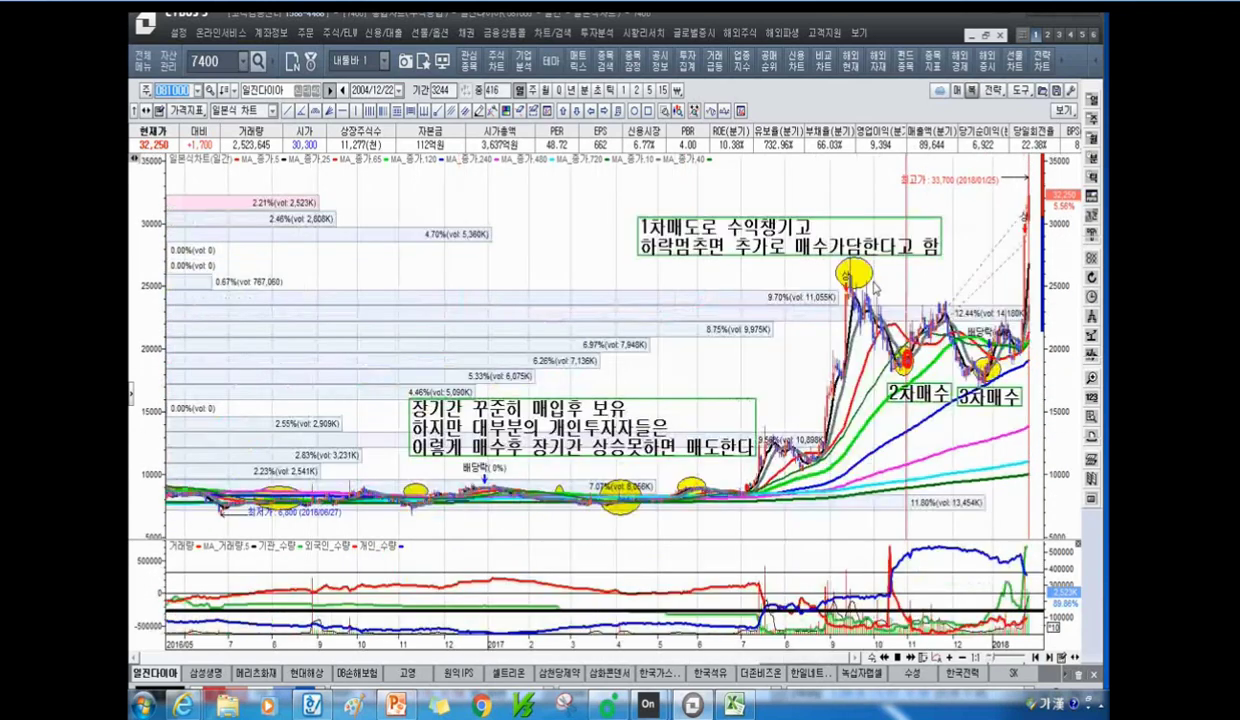
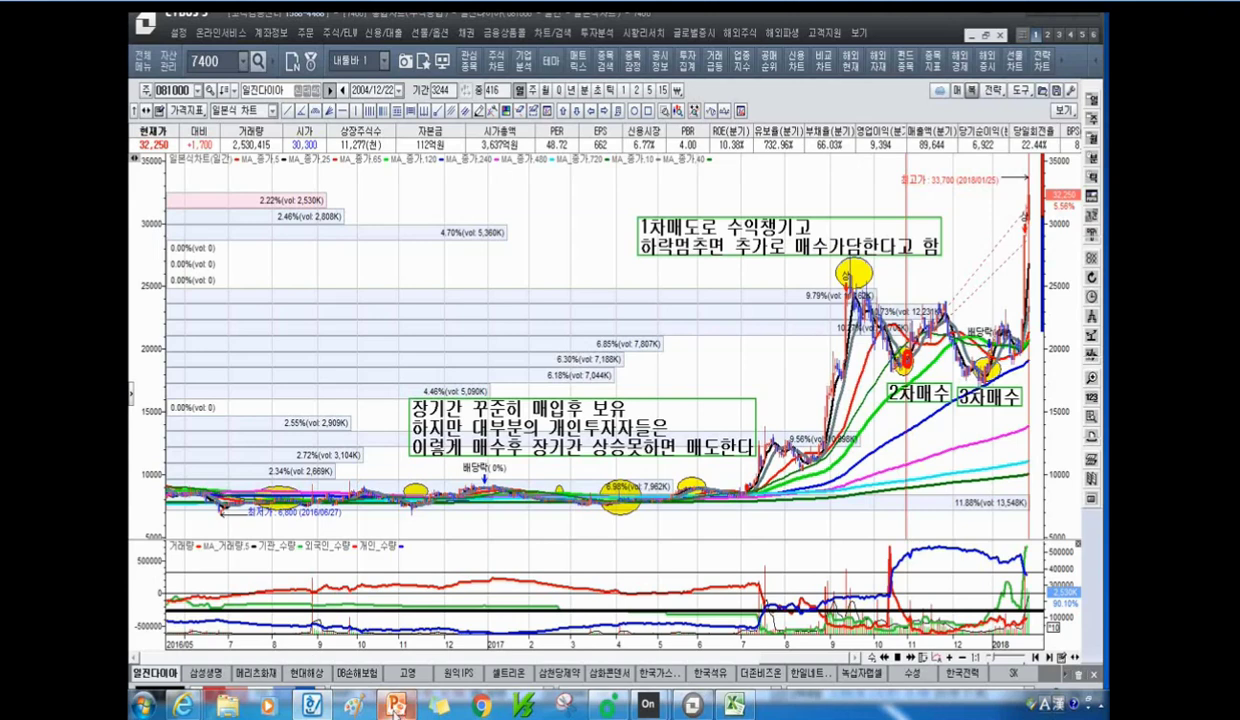
Switch to the PowerPoint presentation and show slide 3 with the annotated 한일네트웍스 chart.
mouse_move(396, 706)
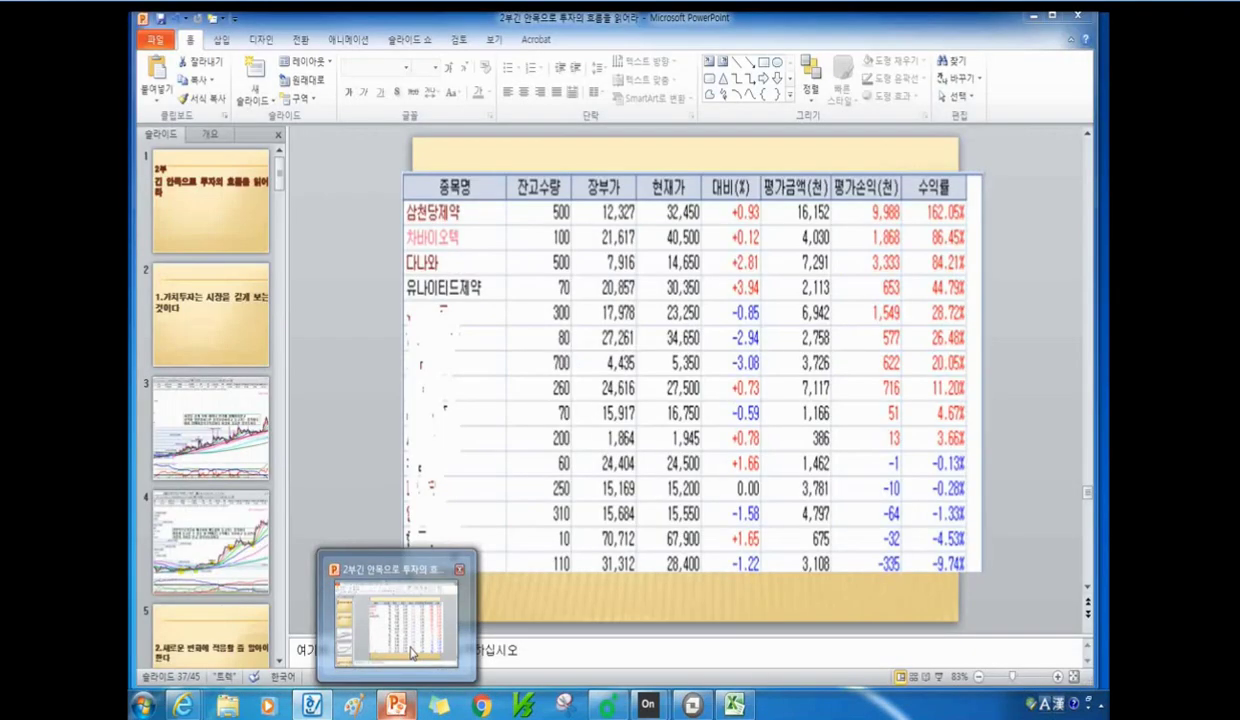
click(413, 655)
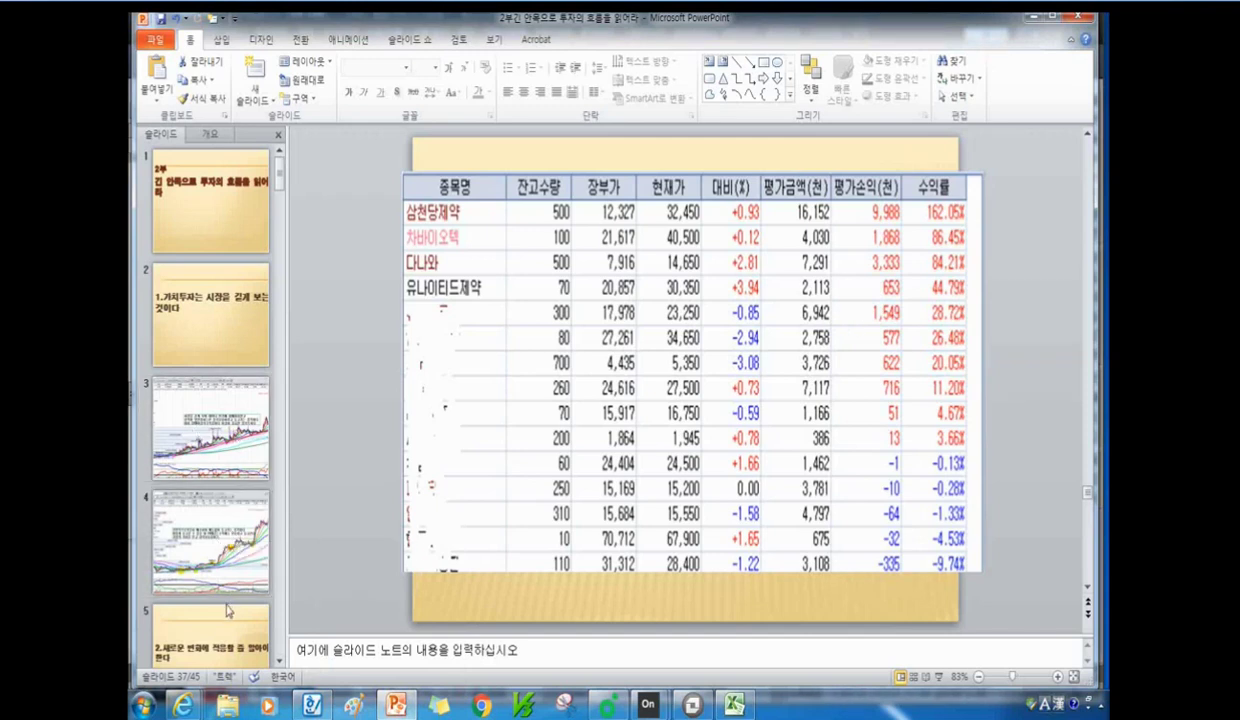
click(196, 445)
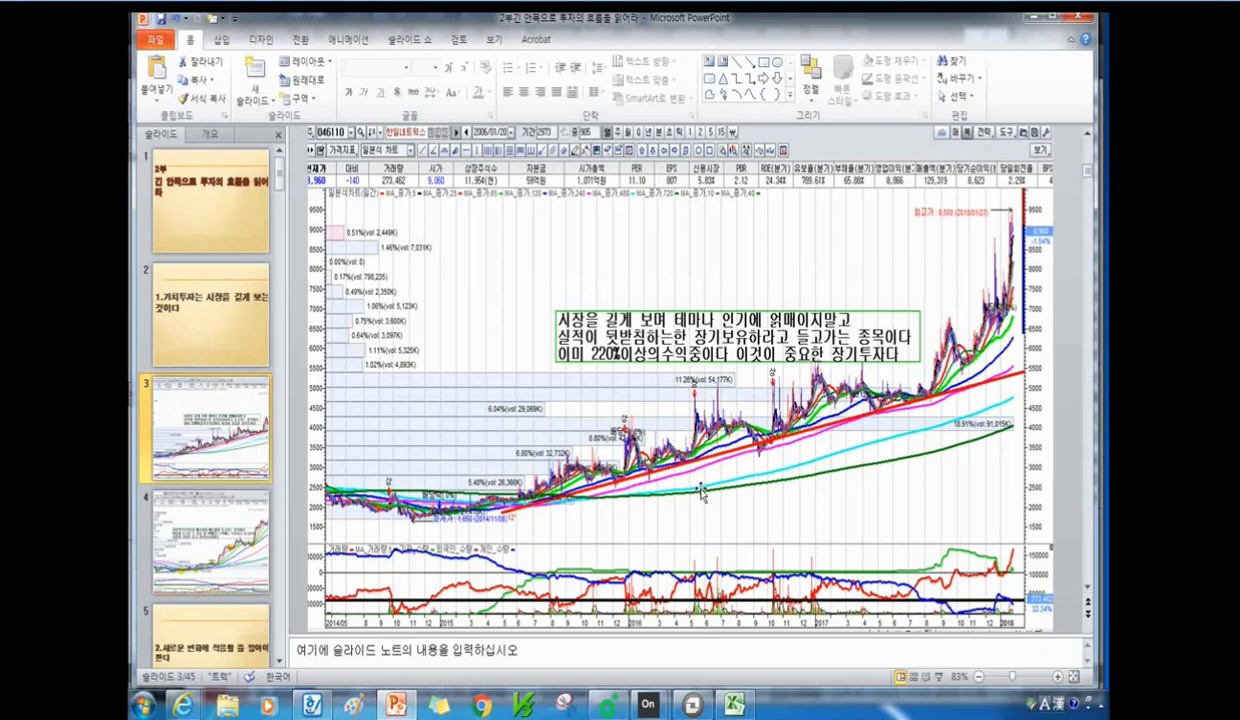
Return to CYBOS 5 and load 한일네트웍스 by searching for the company name.
click(690, 702)
text(삼일네)
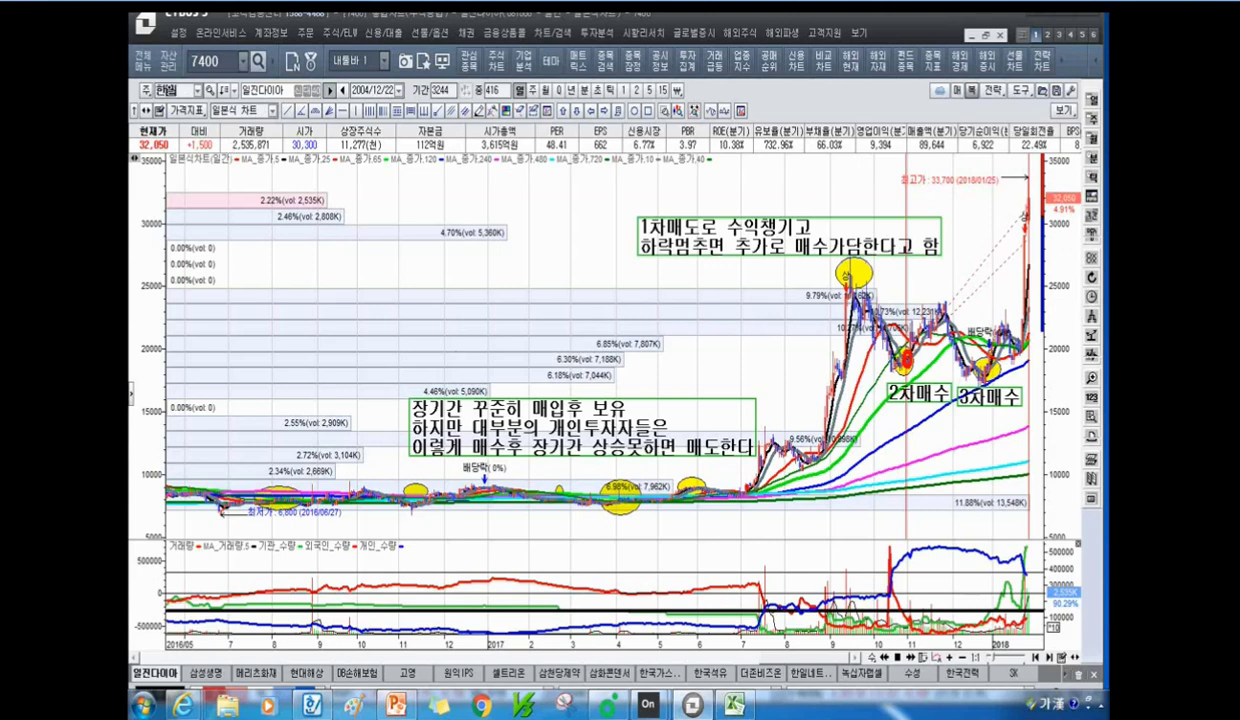
key(Return)
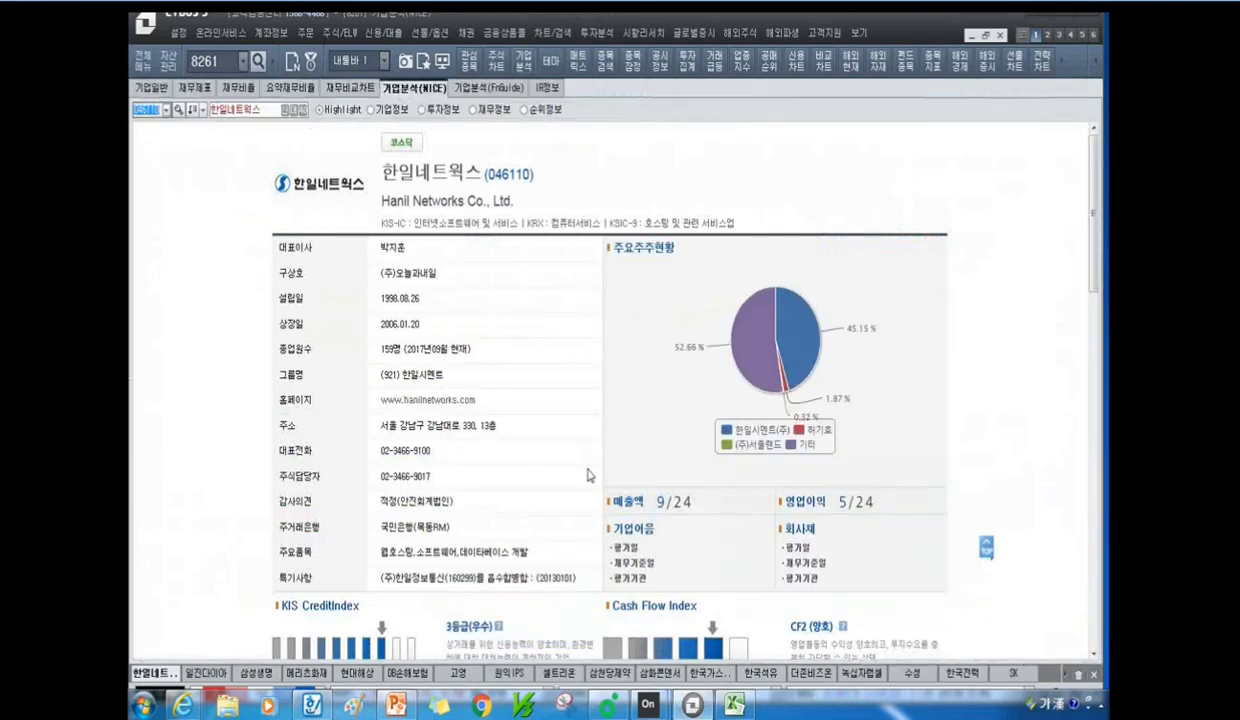
Review the business overview and Financial Summary table of 한일네트웍스.
scroll(567, 476, down, 10)
scroll(547, 488, down, 1)
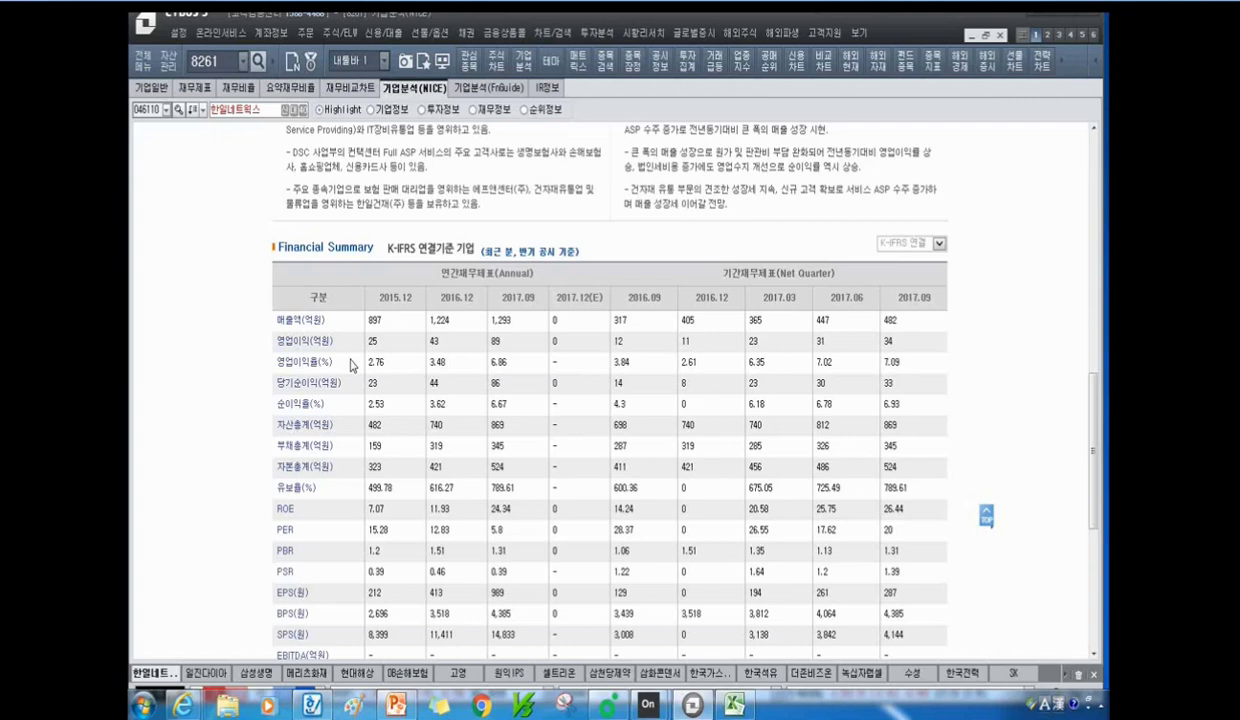
Browse the list of recently viewed stocks and load the company analysis of F&F with code 007700.
click(166, 110)
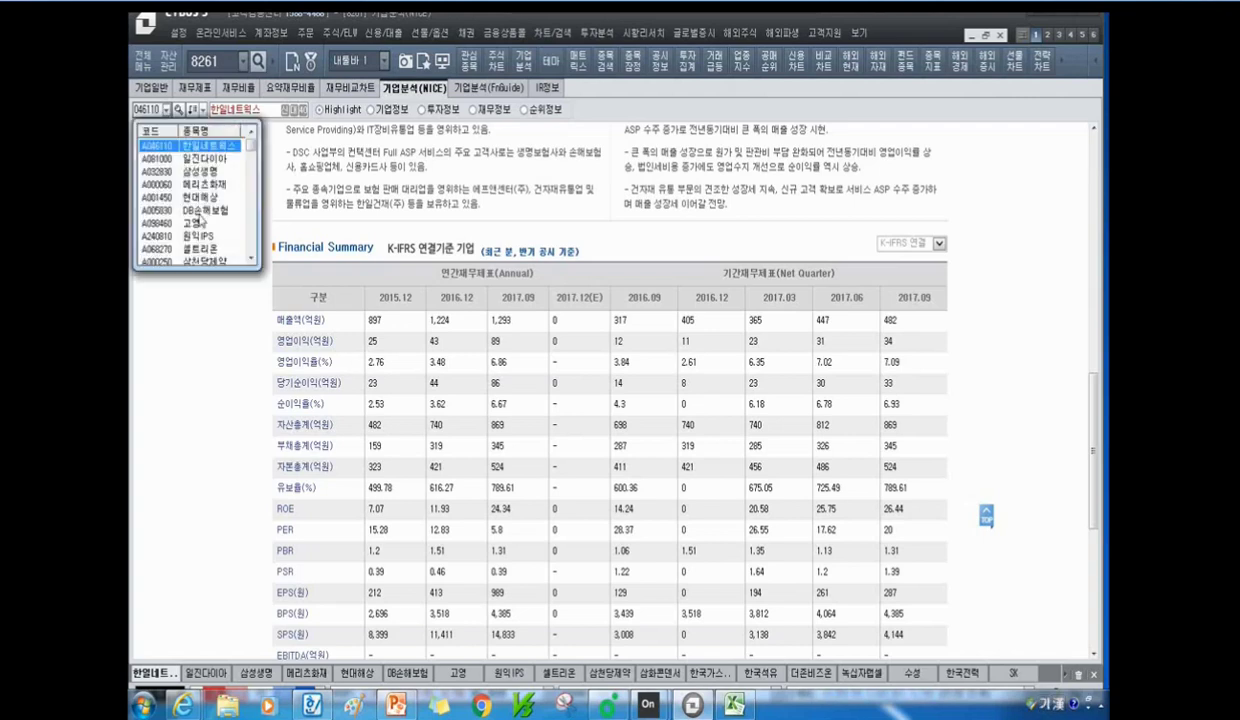
scroll(196, 245, down, 1)
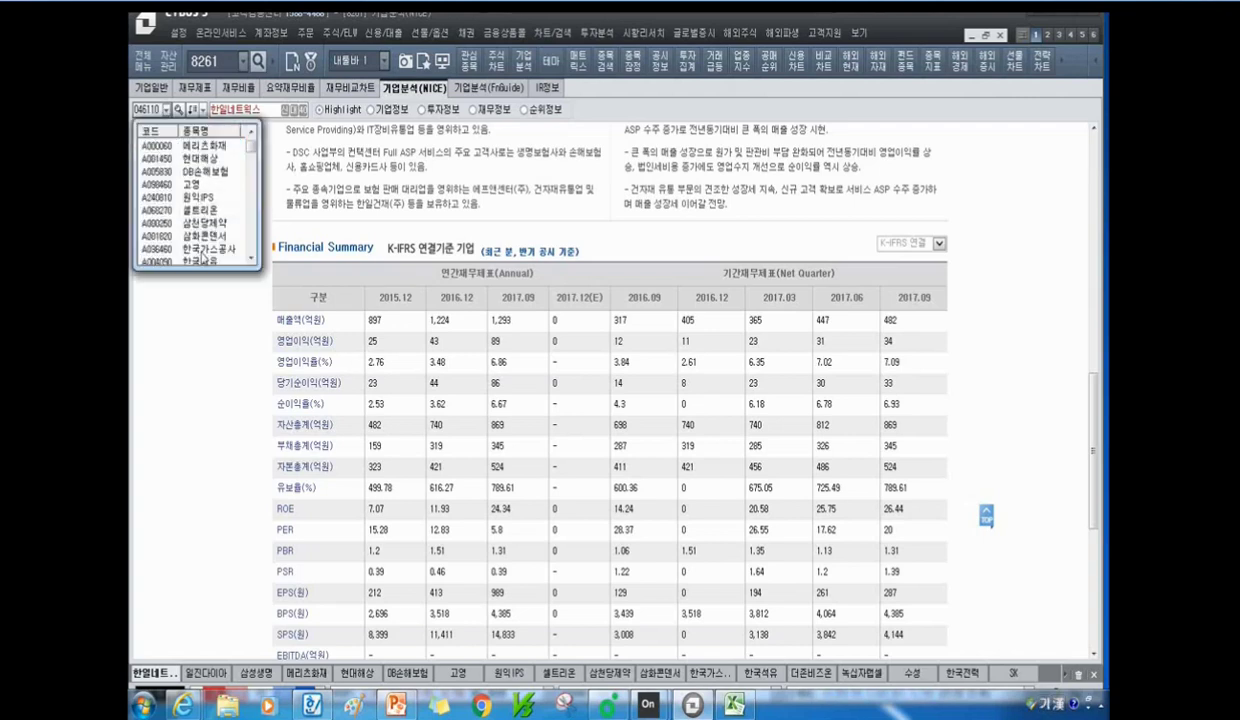
scroll(204, 260, down, 2)
scroll(205, 262, down, 1)
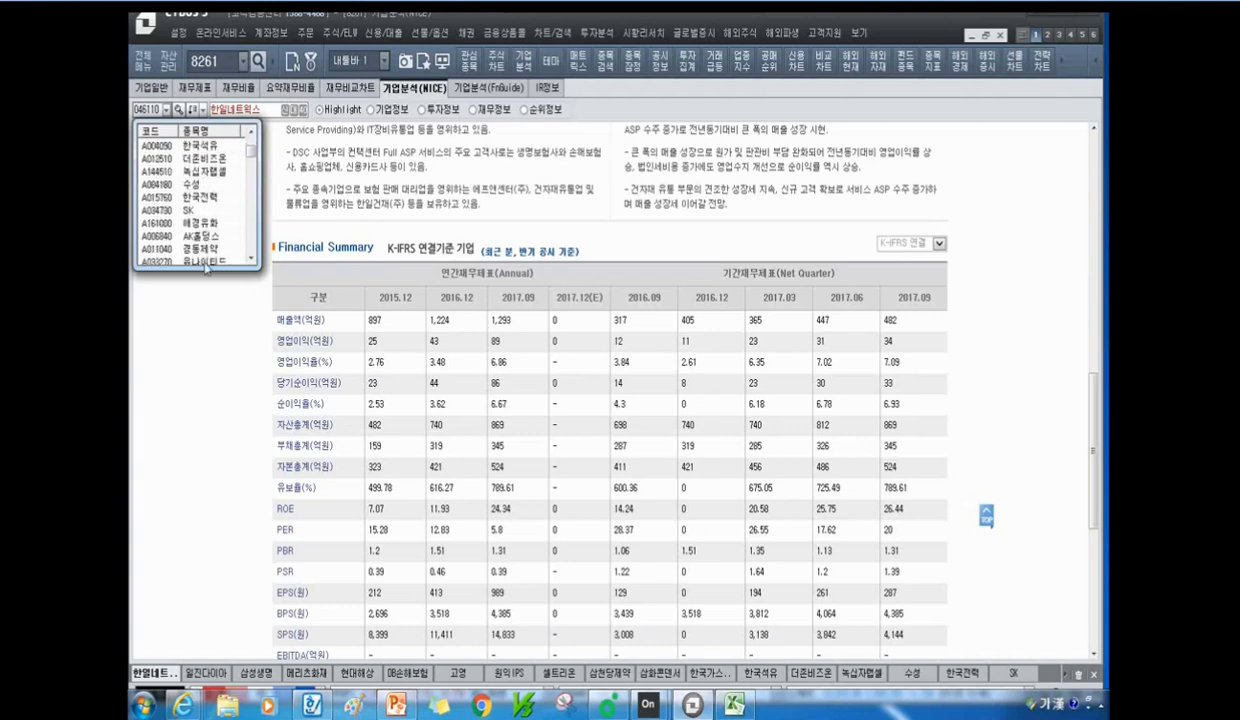
scroll(211, 252, down, 1)
scroll(211, 252, down, 1)
scroll(220, 255, down, 1)
scroll(222, 256, down, 1)
scroll(207, 262, down, 1)
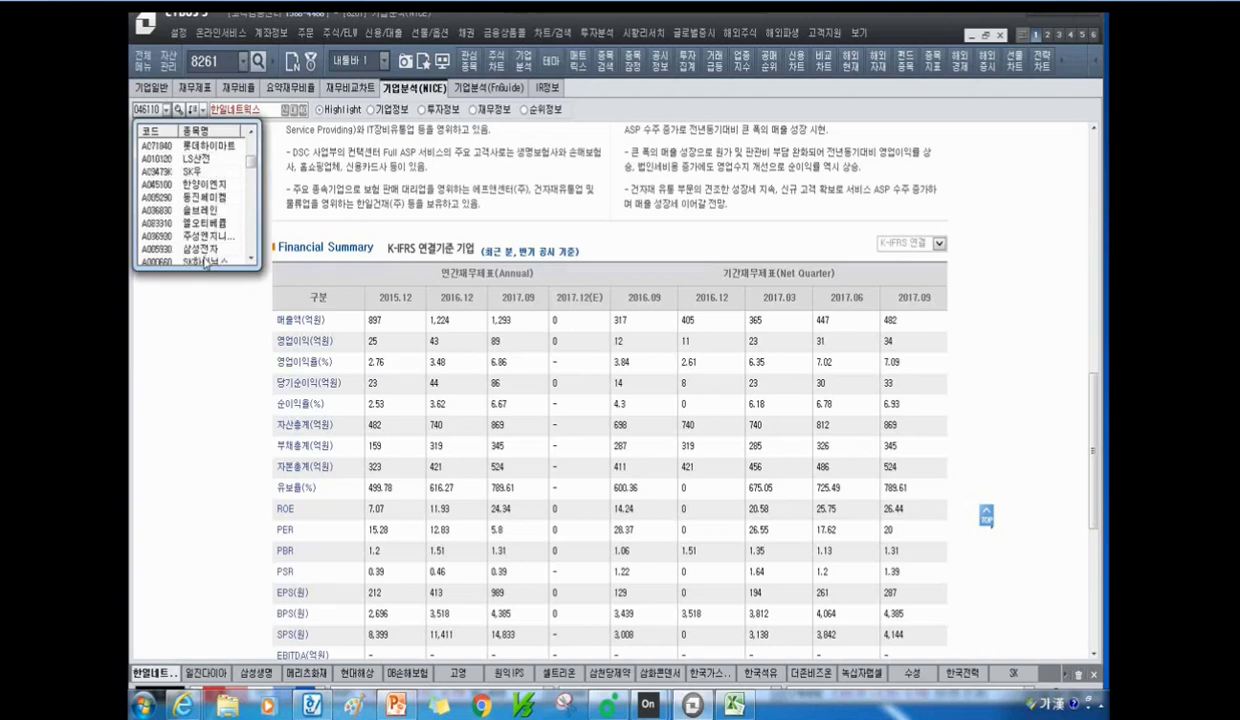
scroll(203, 263, down, 2)
scroll(204, 263, down, 1)
scroll(208, 258, down, 1)
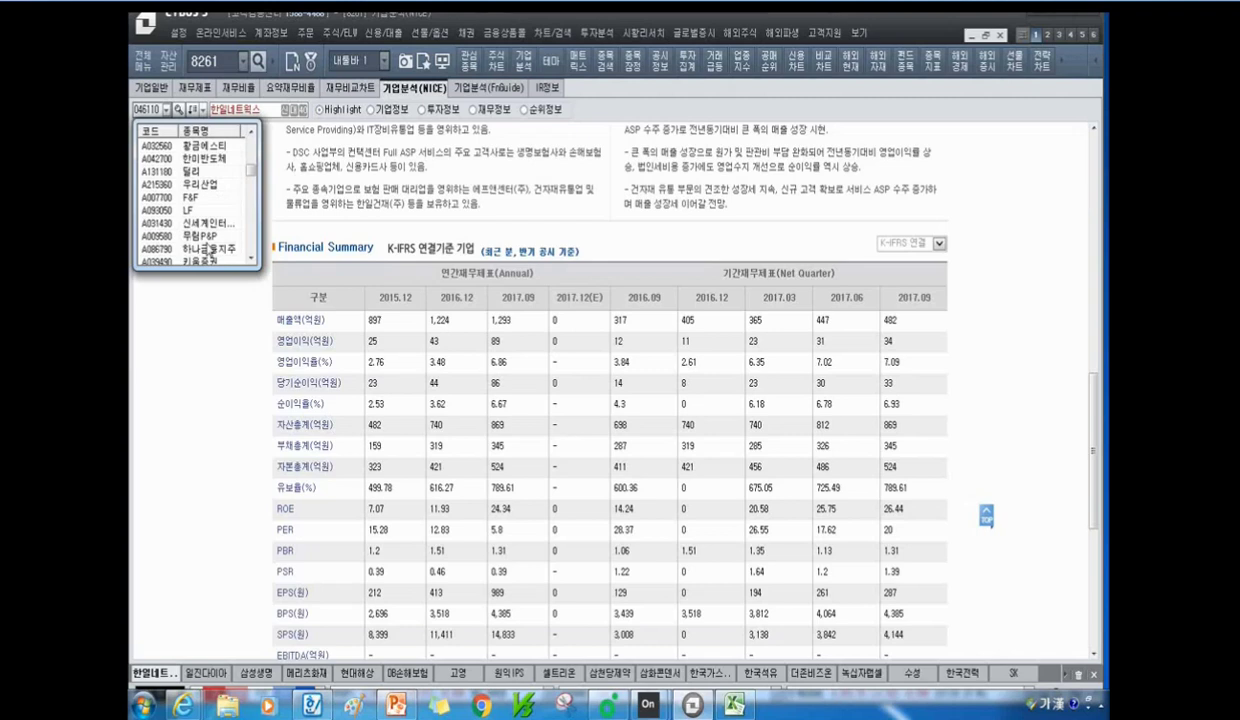
scroll(208, 258, down, 1)
scroll(205, 255, down, 1)
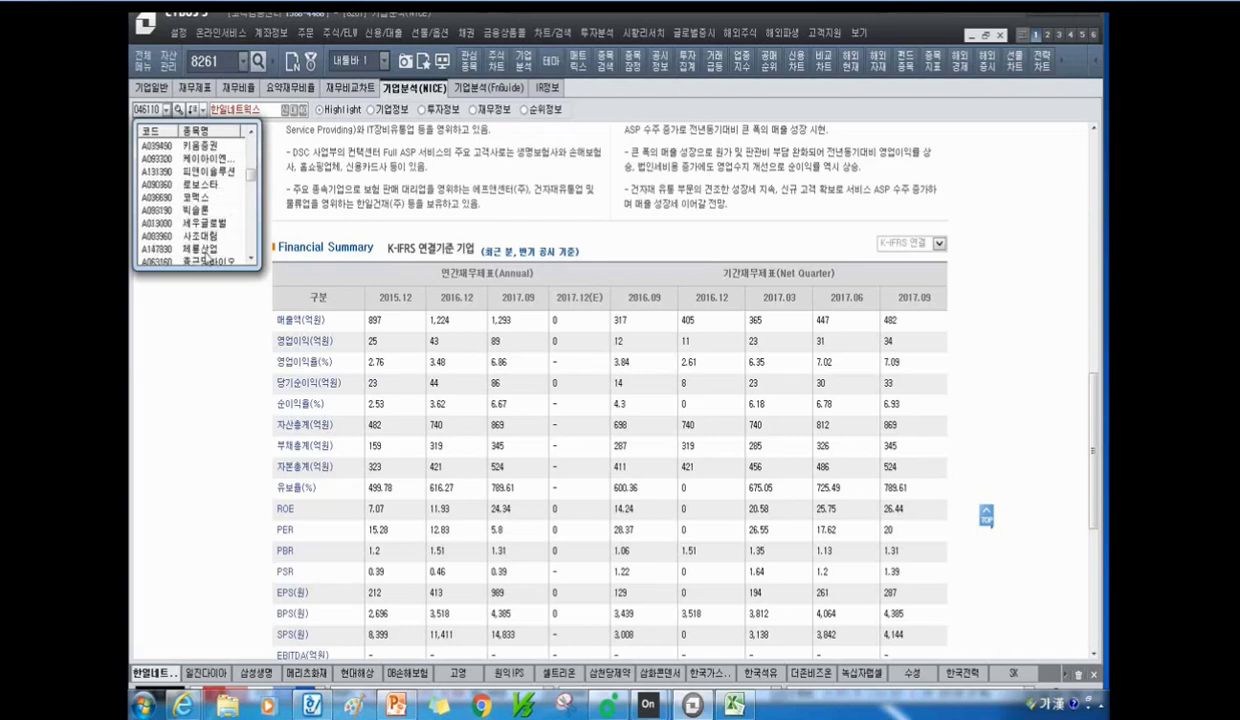
scroll(200, 196, down, 1)
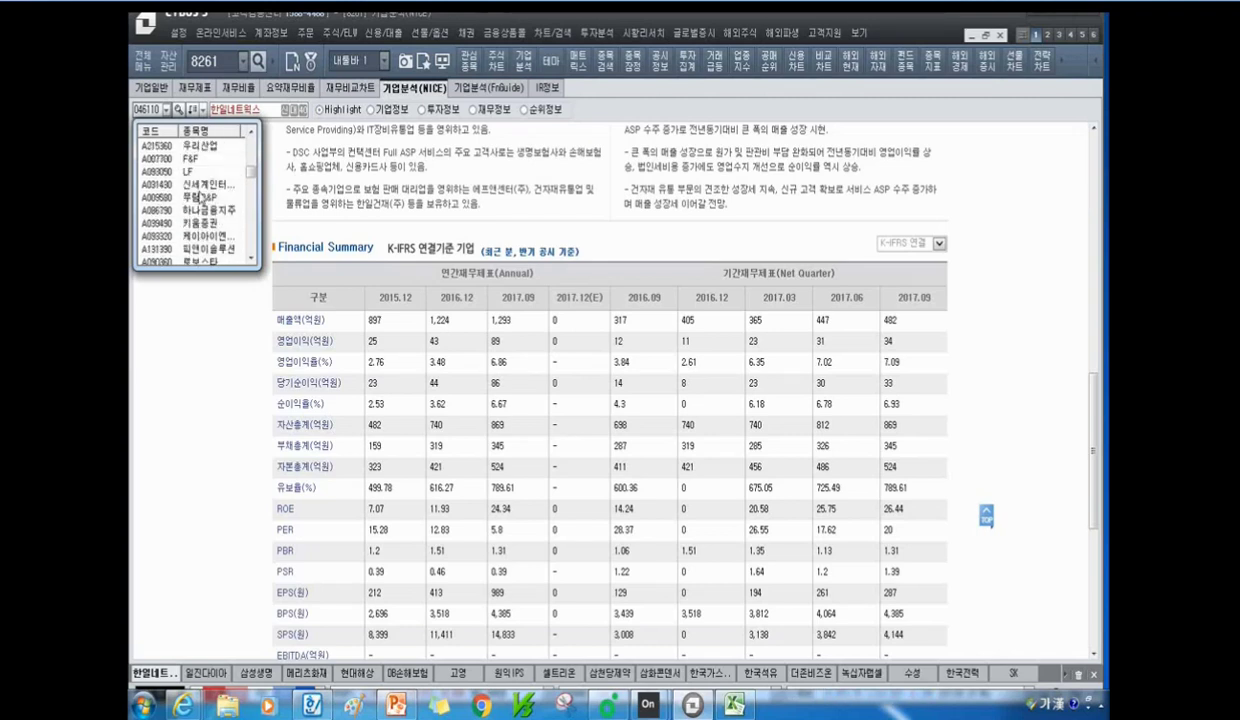
click(190, 165)
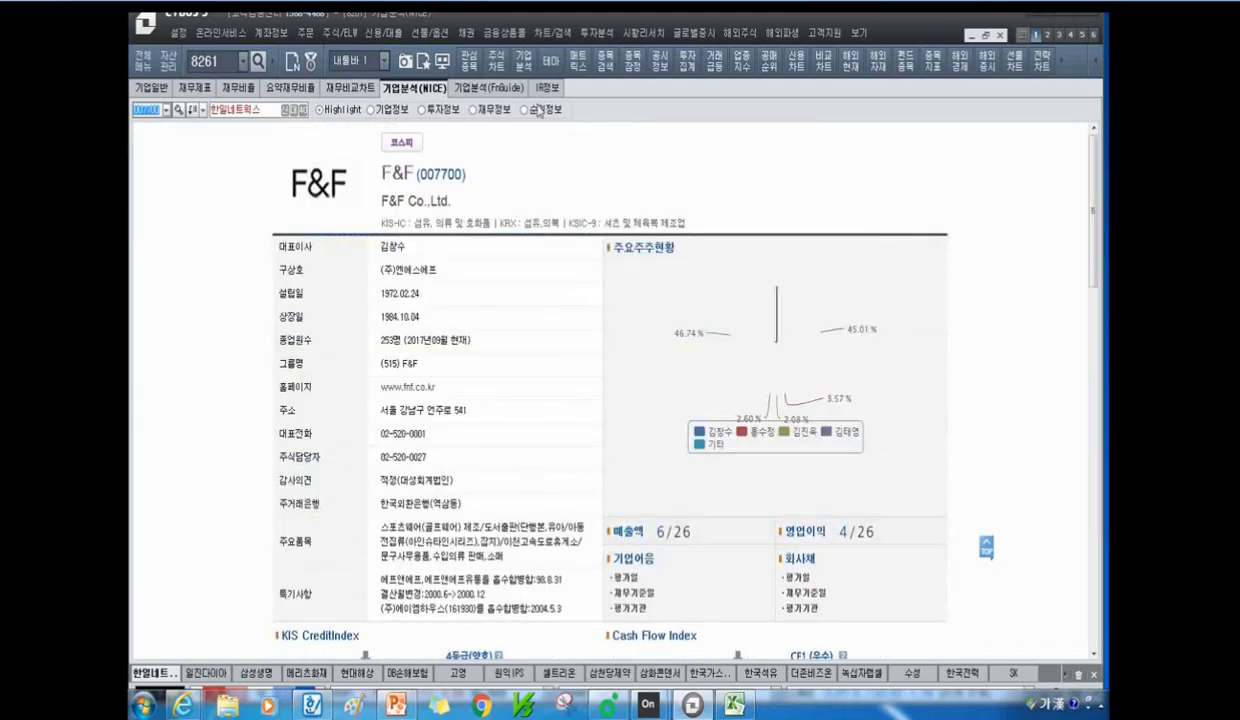
Open the F&F stock chart, compare its short and long periods, and mark the 2016 low-price range with a rectangle from about March to November.
click(496, 61)
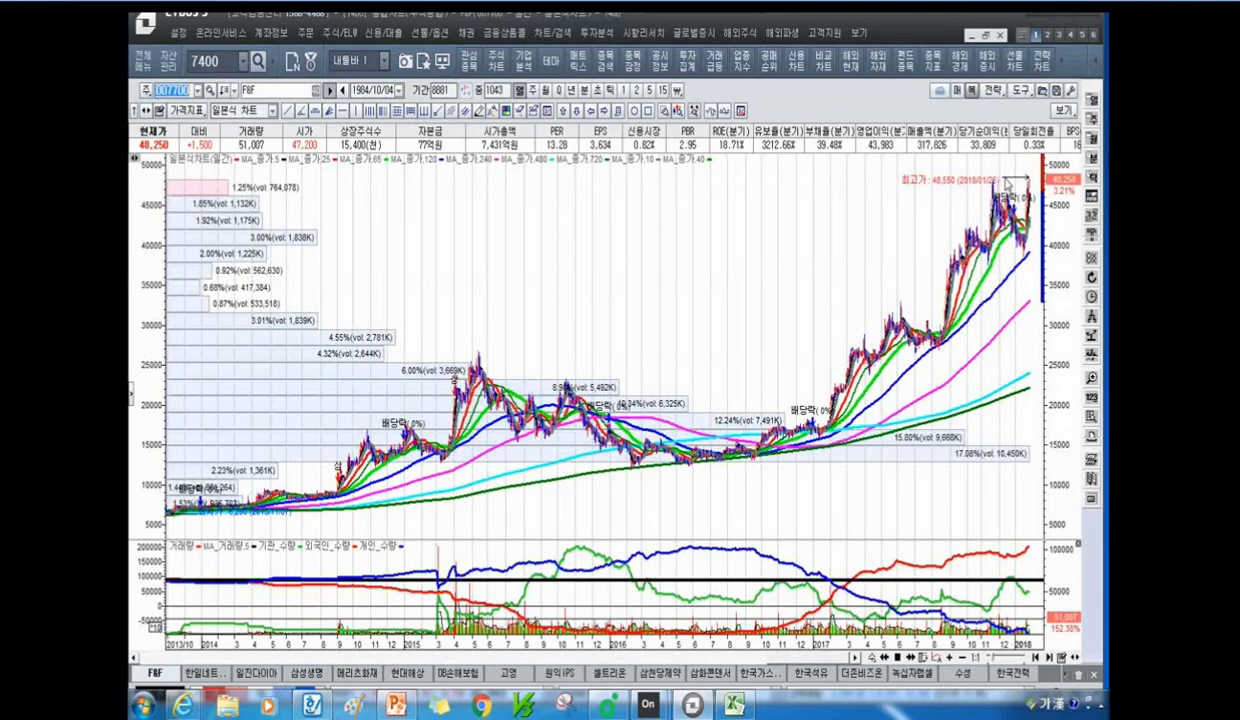
scroll(800, 244, up, 5)
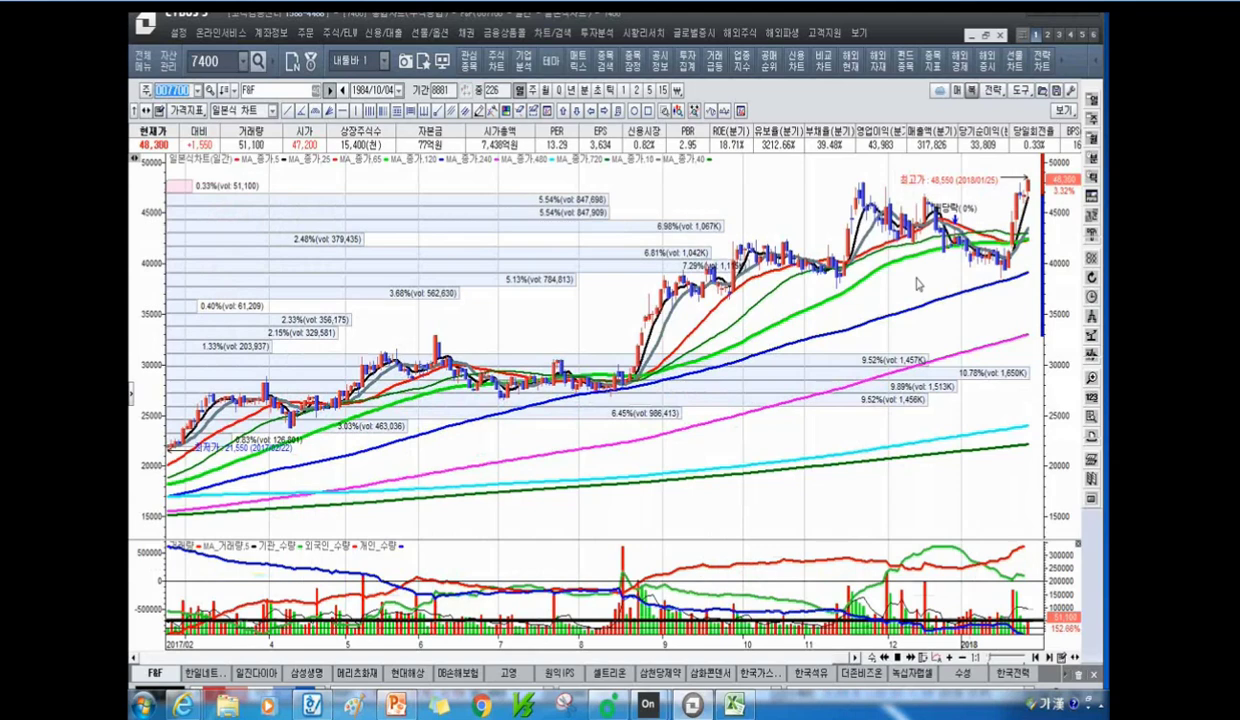
scroll(786, 403, down, 5)
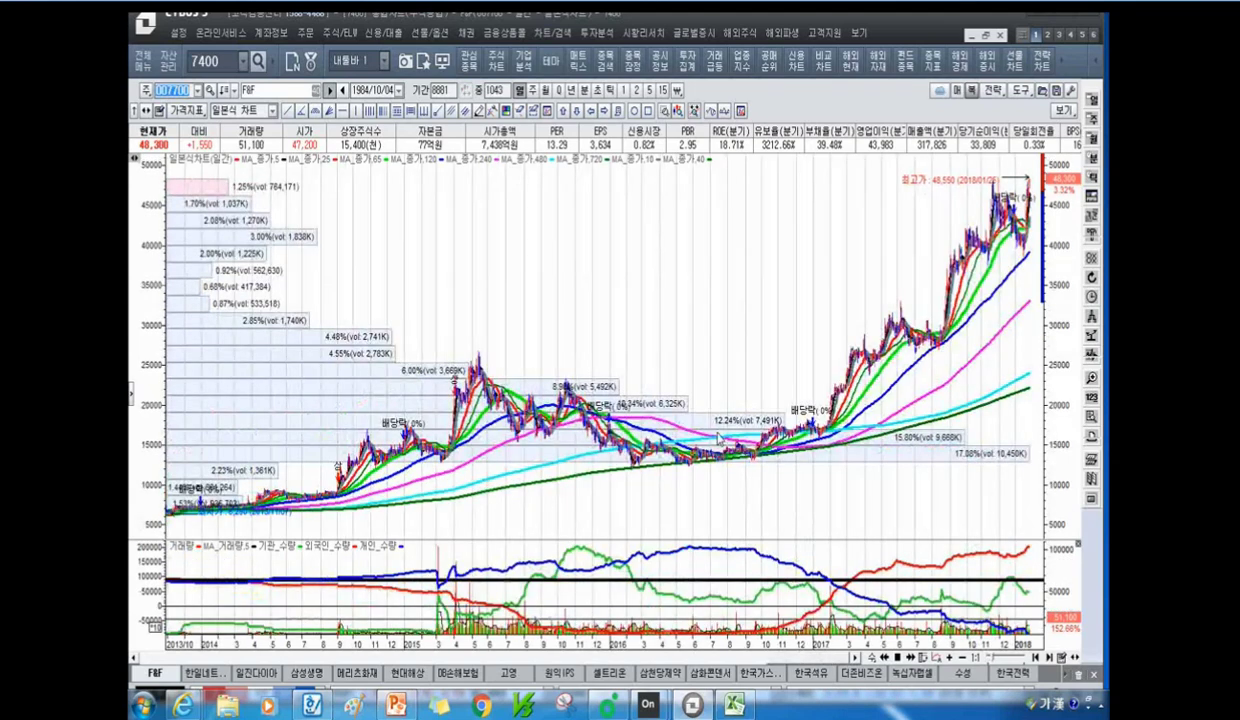
click(649, 110)
drag(642, 440, 767, 479)
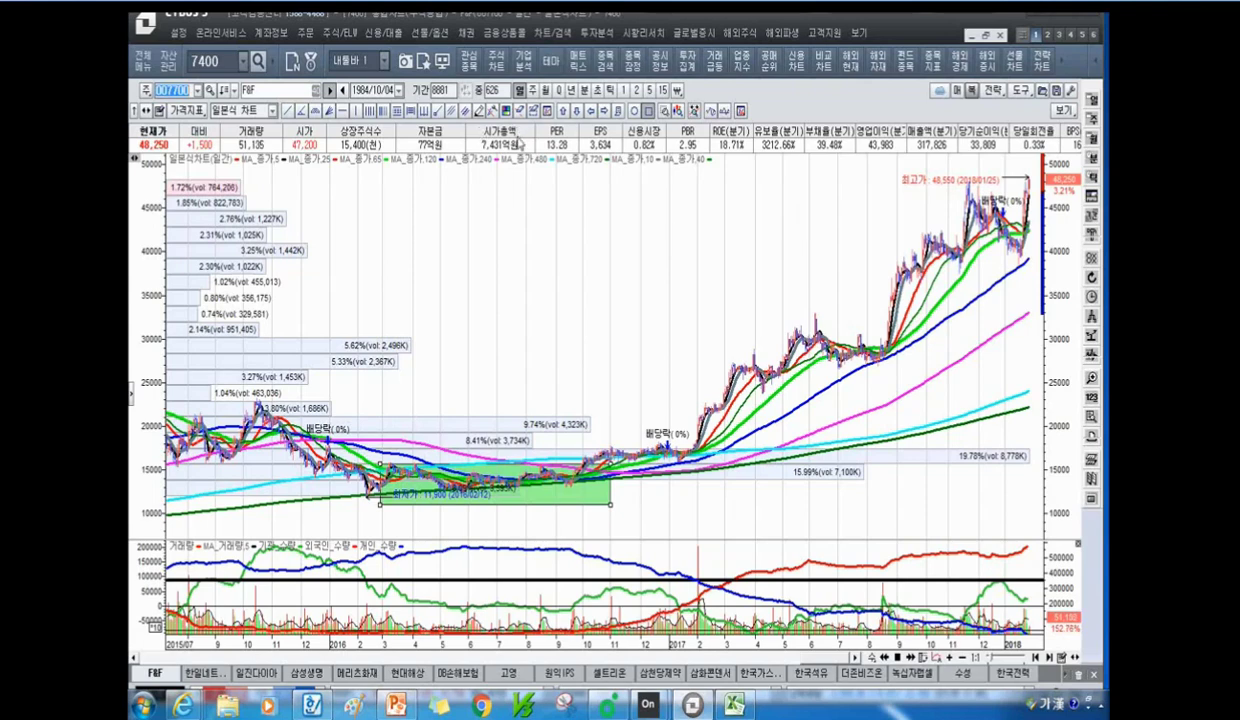
Open the company analysis of F&F and review its annual and quarterly figures in the Financial Summary table.
click(523, 61)
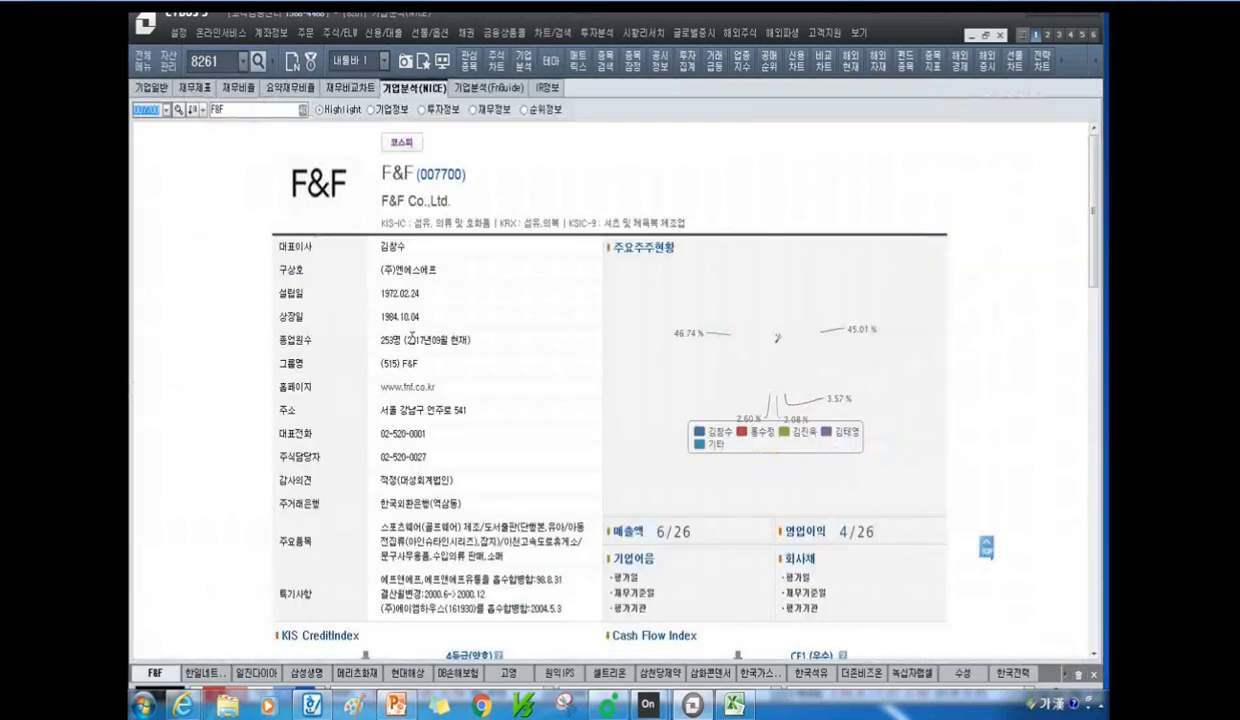
scroll(527, 393, down, 2)
scroll(527, 393, down, 6)
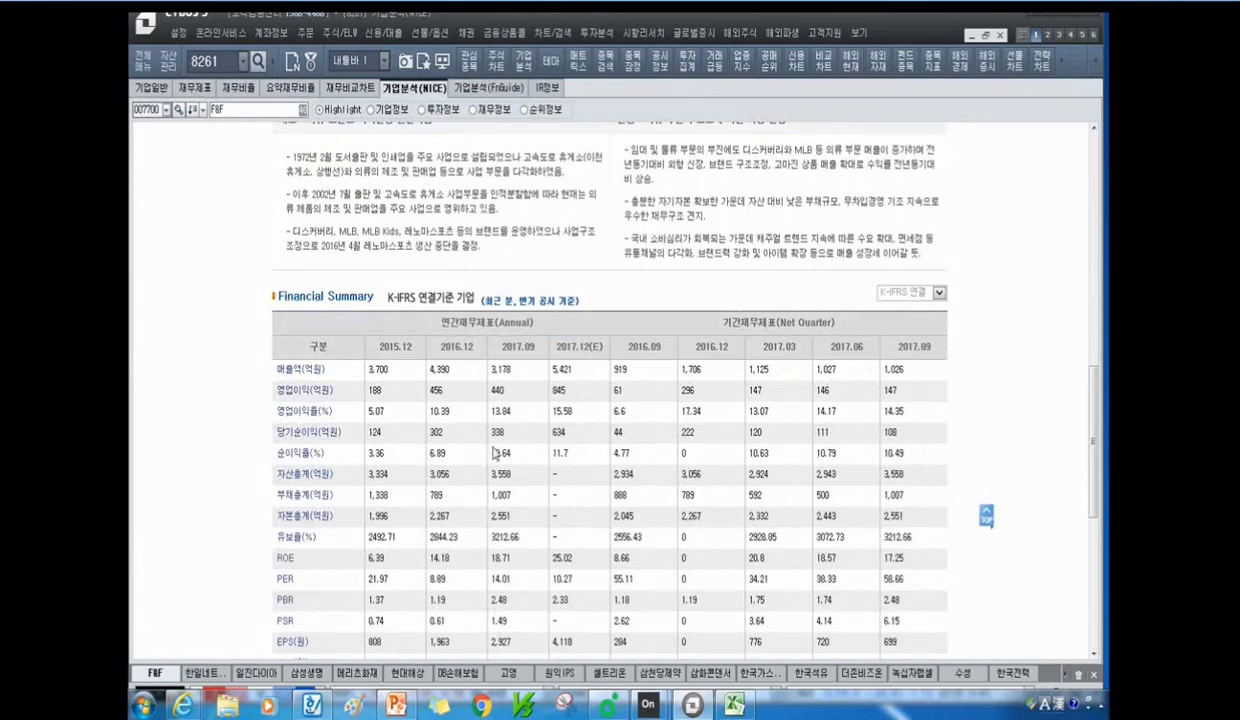
scroll(480, 440, down, 1)
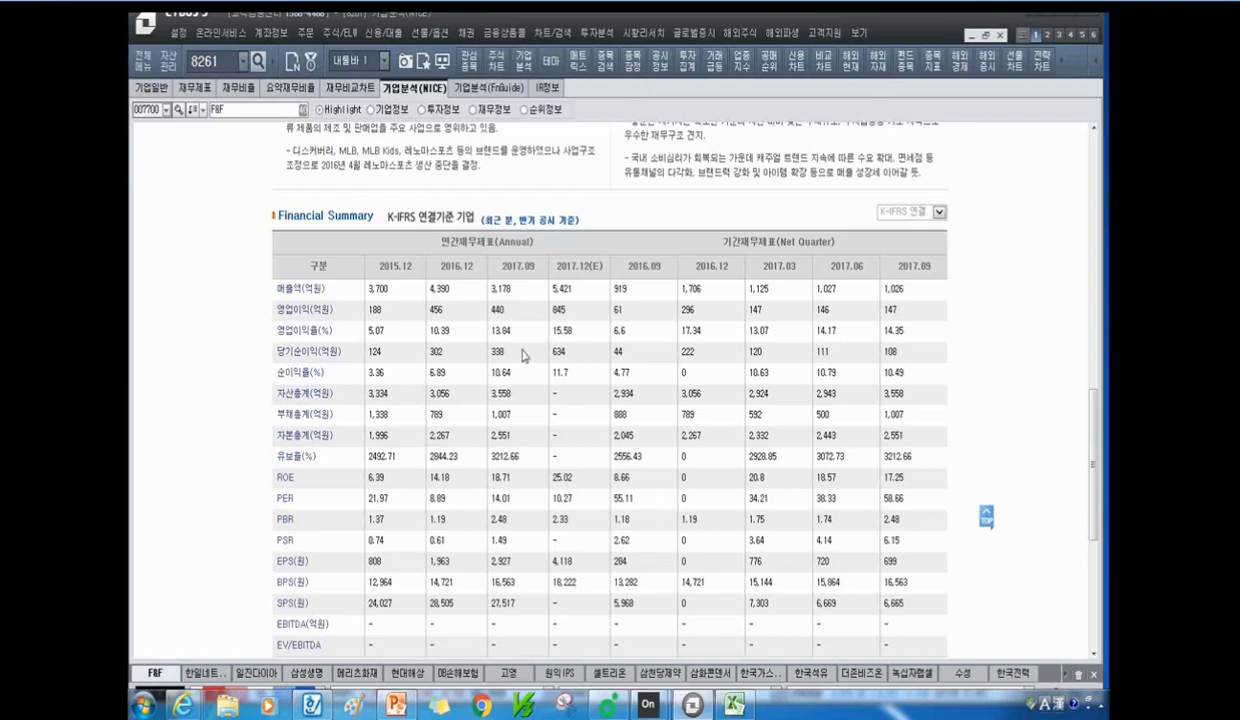
Return to the F&F stock chart and examine its trend from July 2016 to January 2018.
click(498, 72)
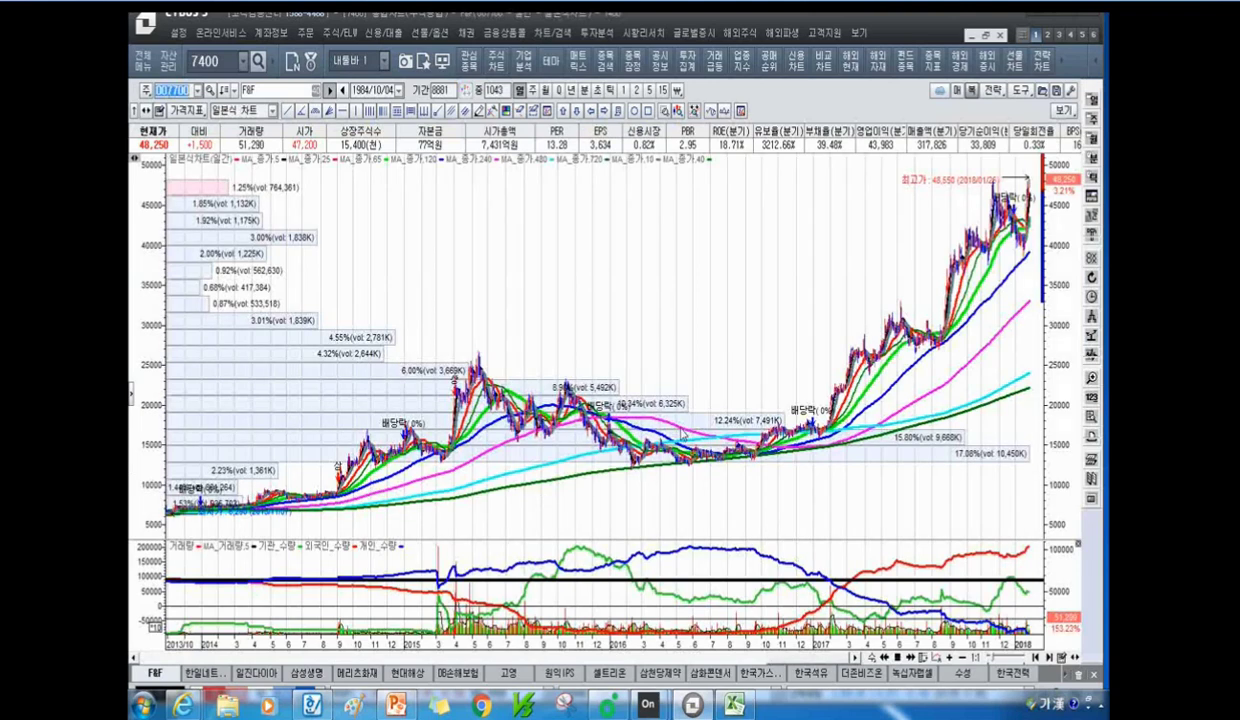
scroll(715, 480, up, 5)
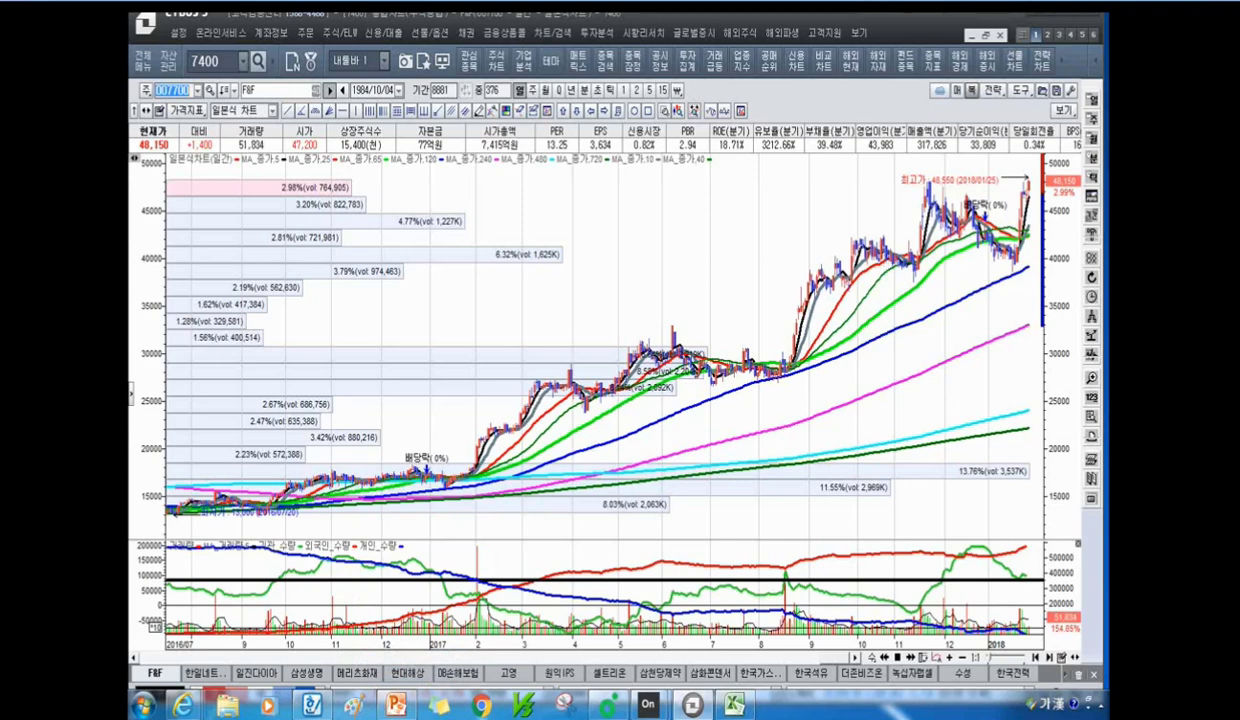
mouse_move(399, 707)
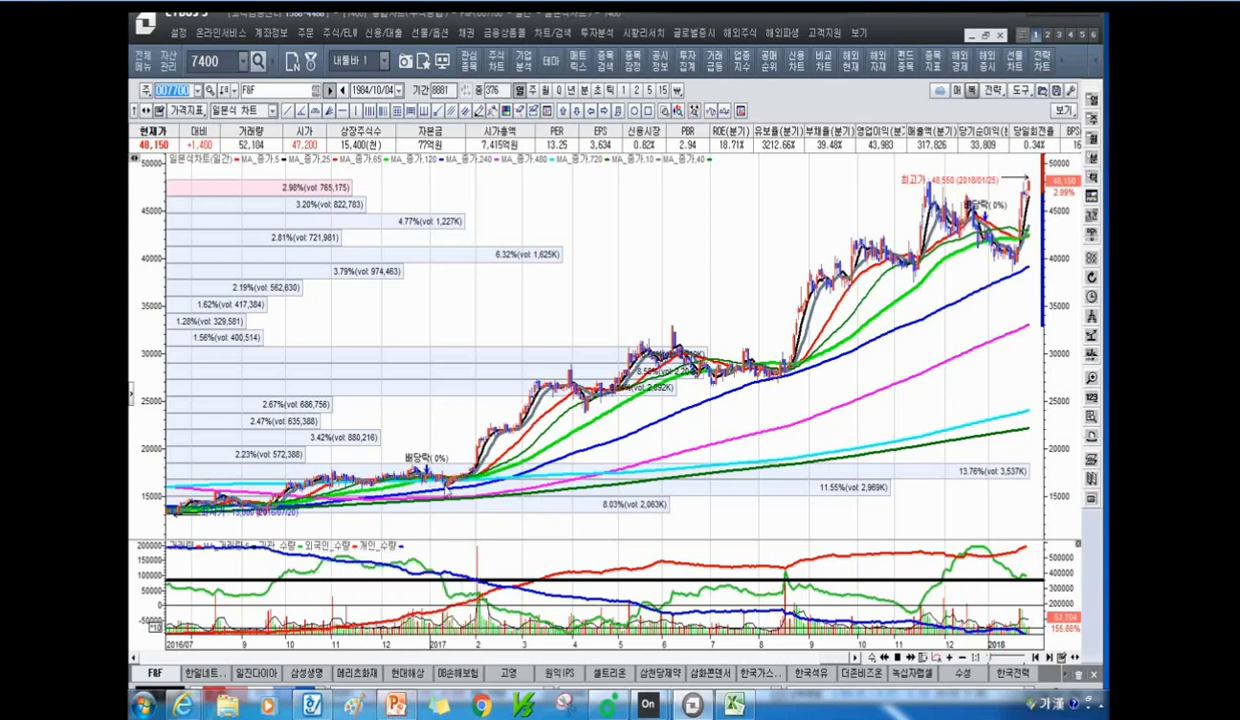
click(761, 360)
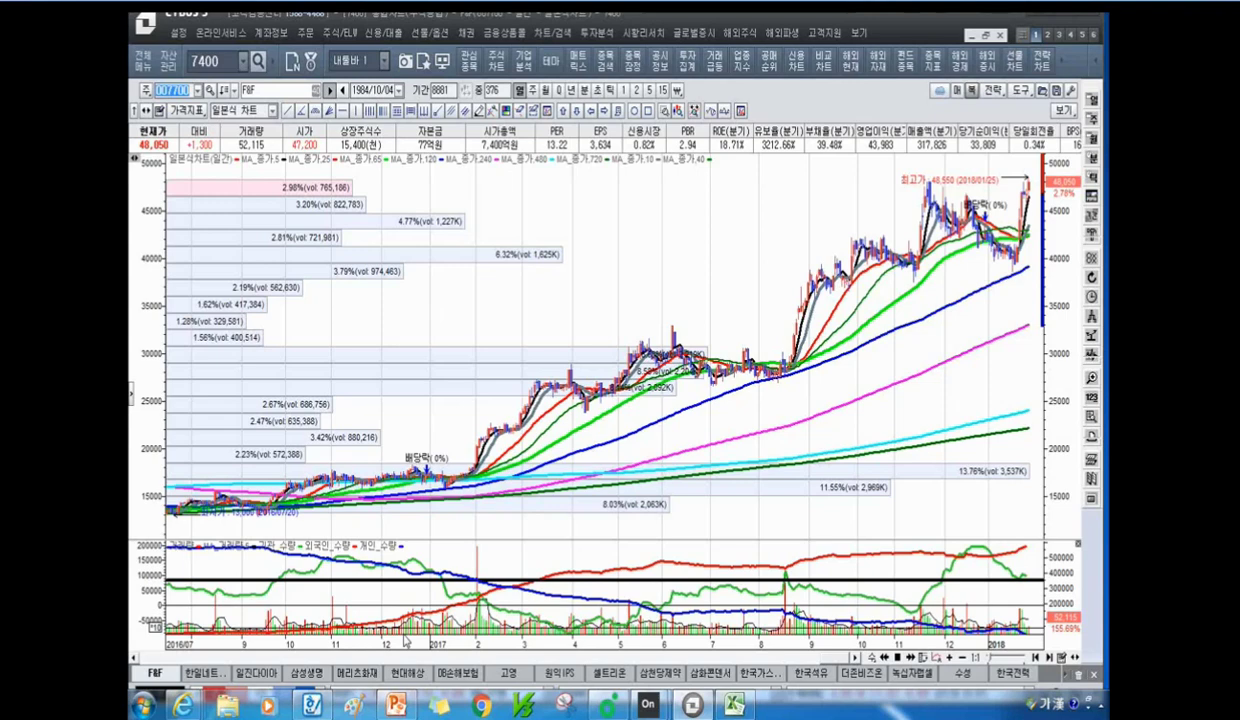
Switch to the PowerPoint presentation showing the annotated 한일네트웍스 chart on slide 3.
click(395, 705)
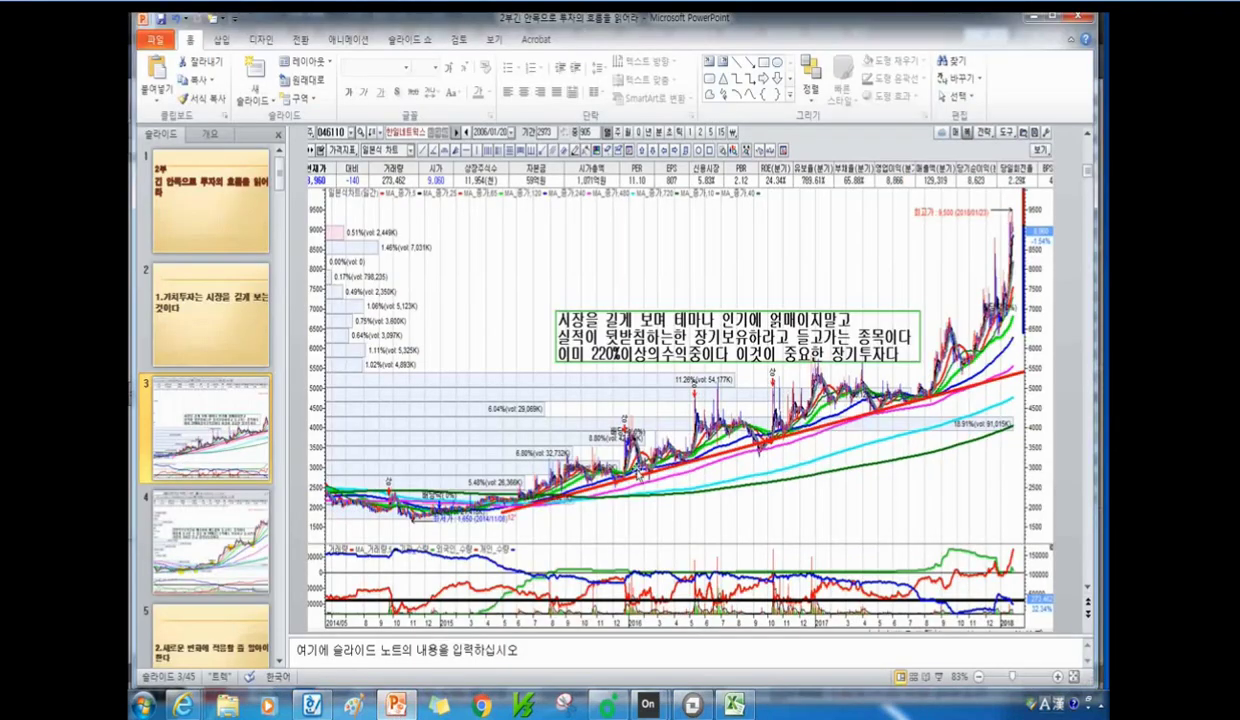